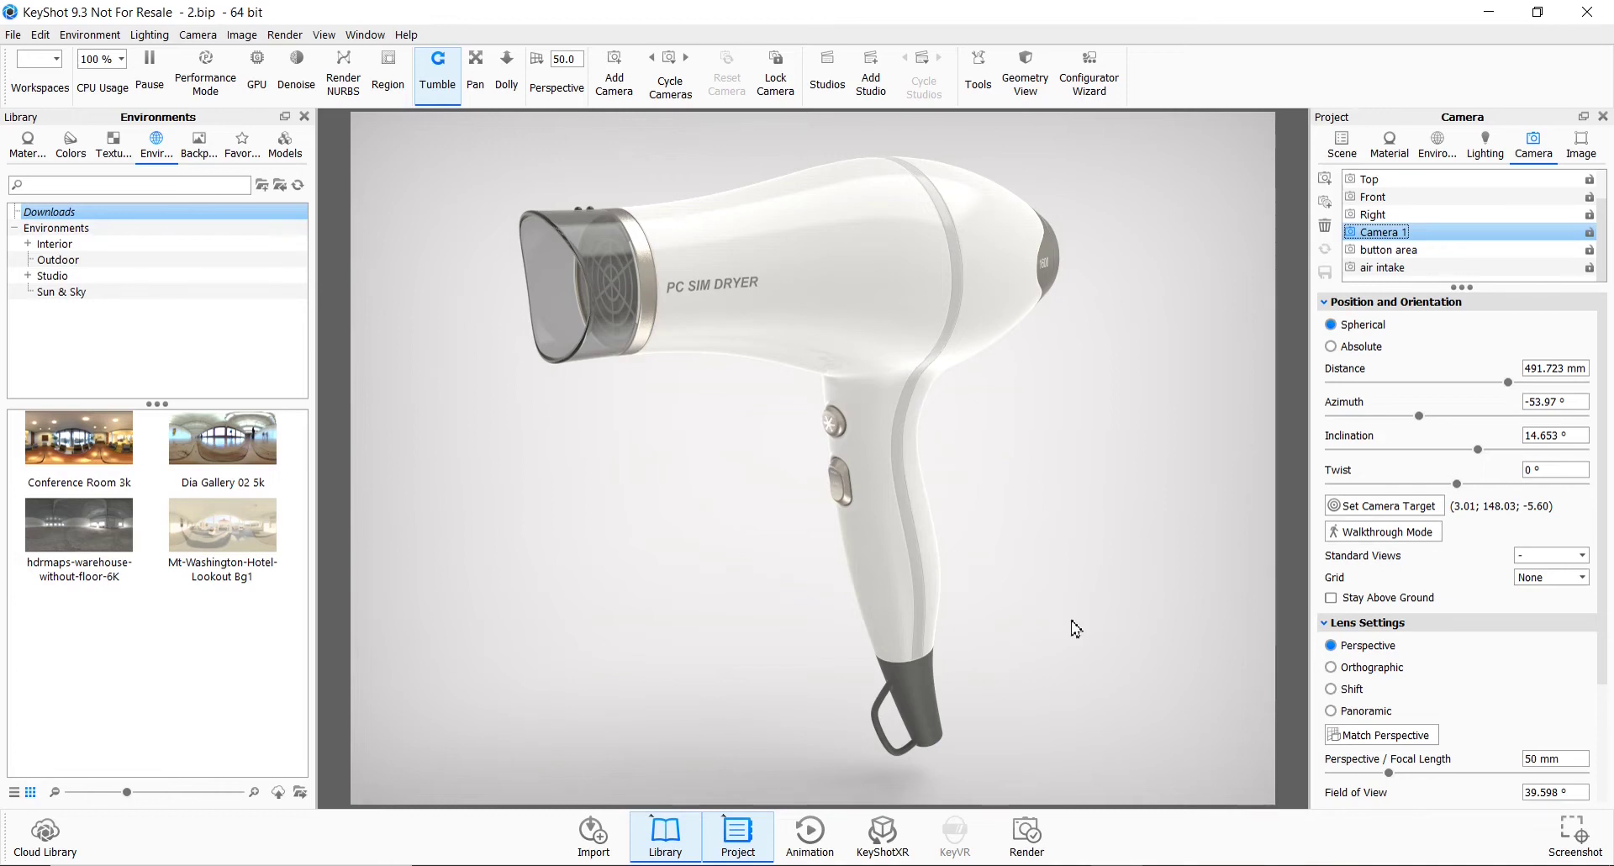
Preview the dryer through the 'button area' and 'air intake' cameras, then return to Camera 1.
{"action": "left_click", "coordinate": [1389, 252]}
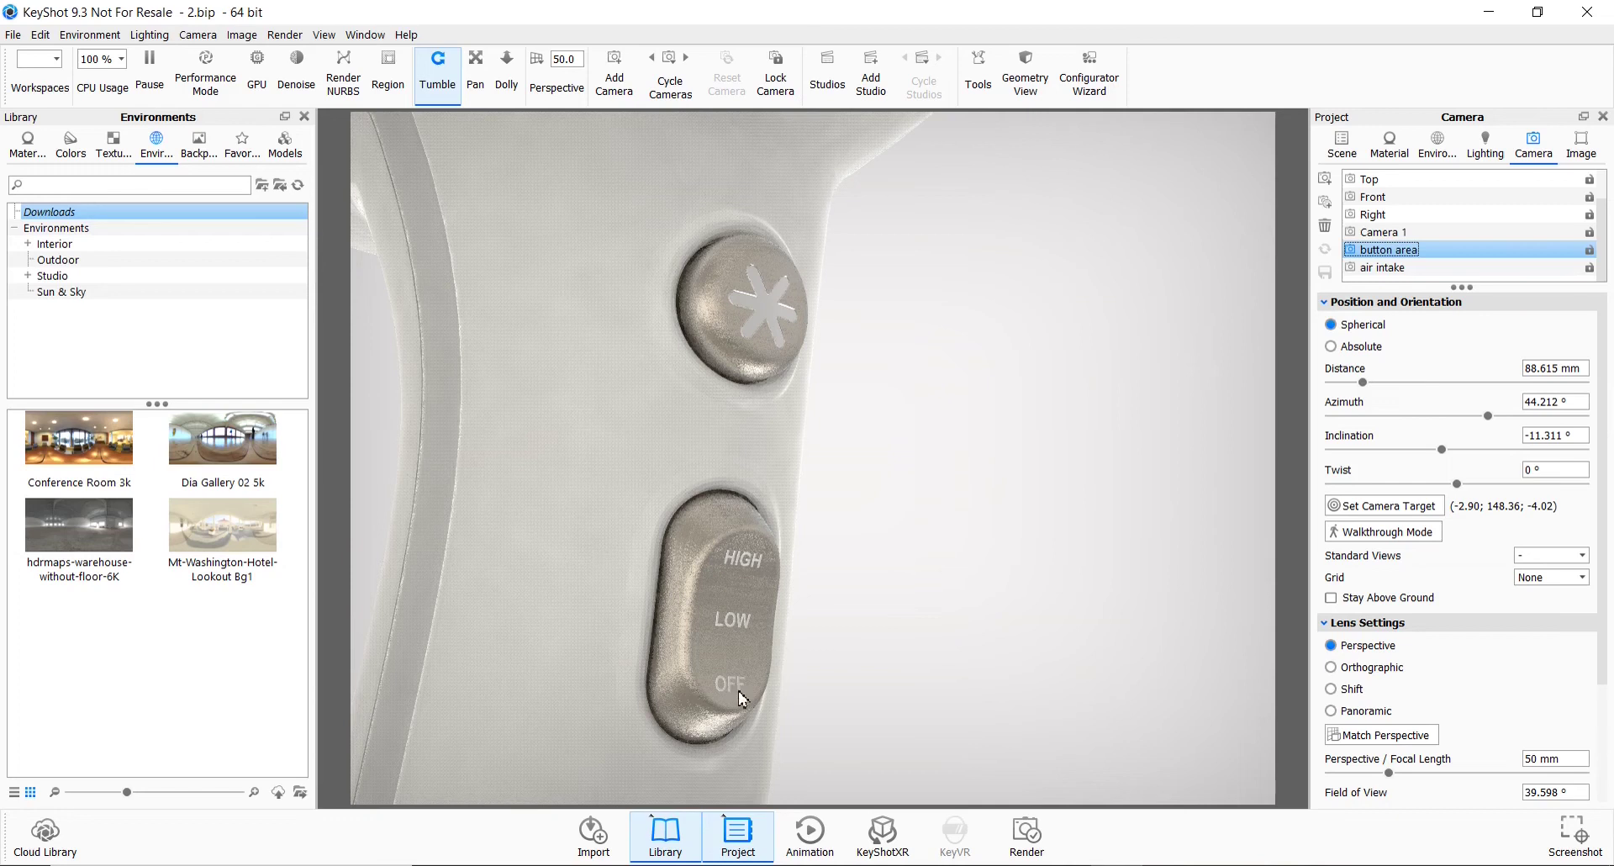
{"action": "left_click", "coordinate": [1380, 269]}
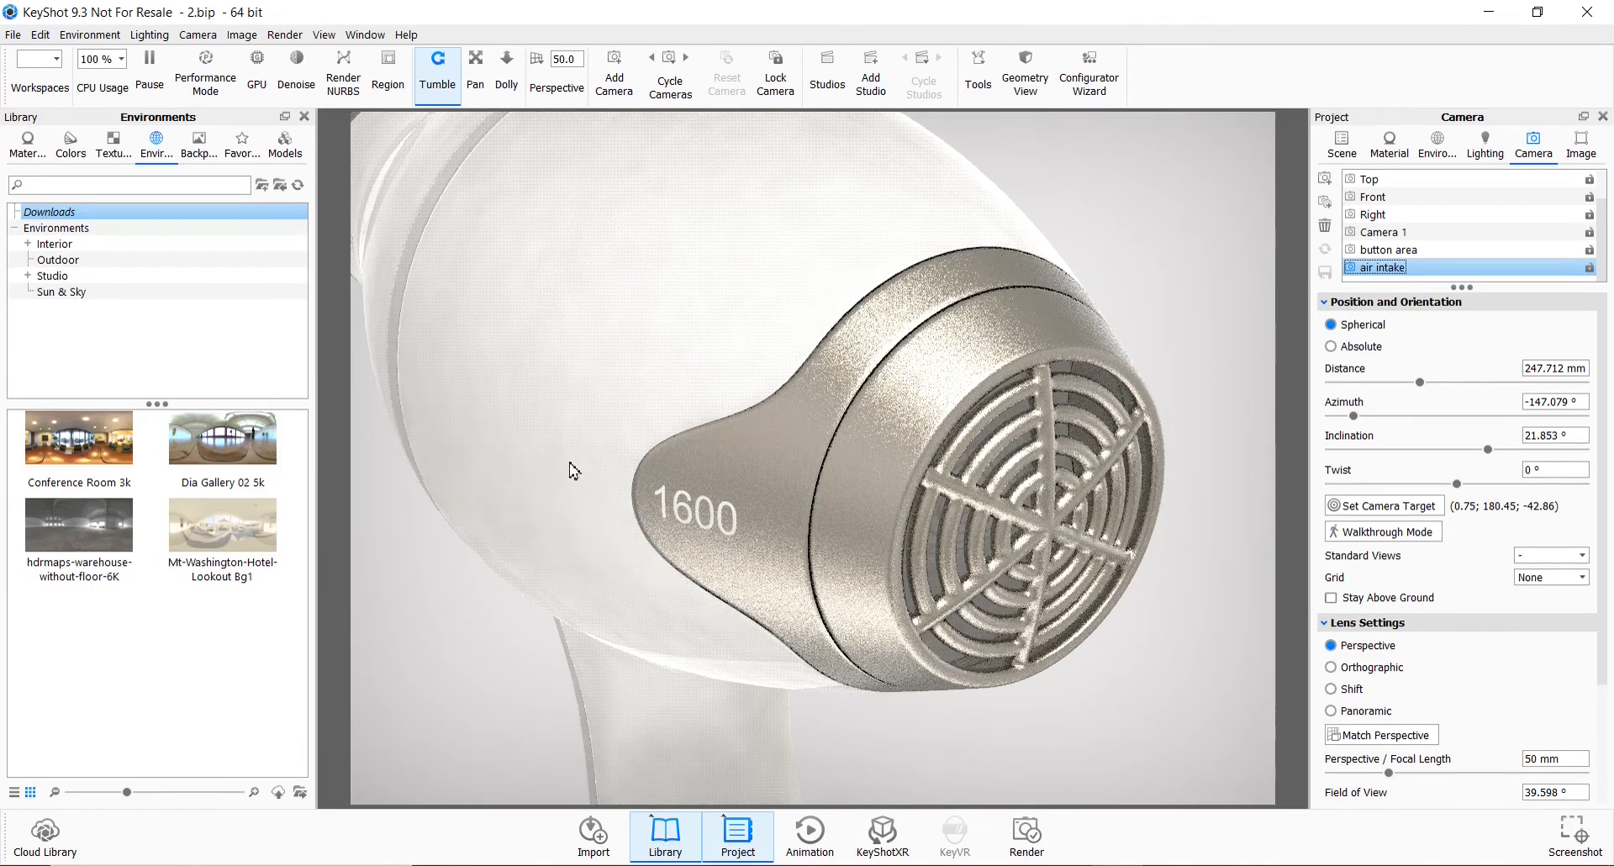
{"action": "left_click", "coordinate": [1382, 233]}
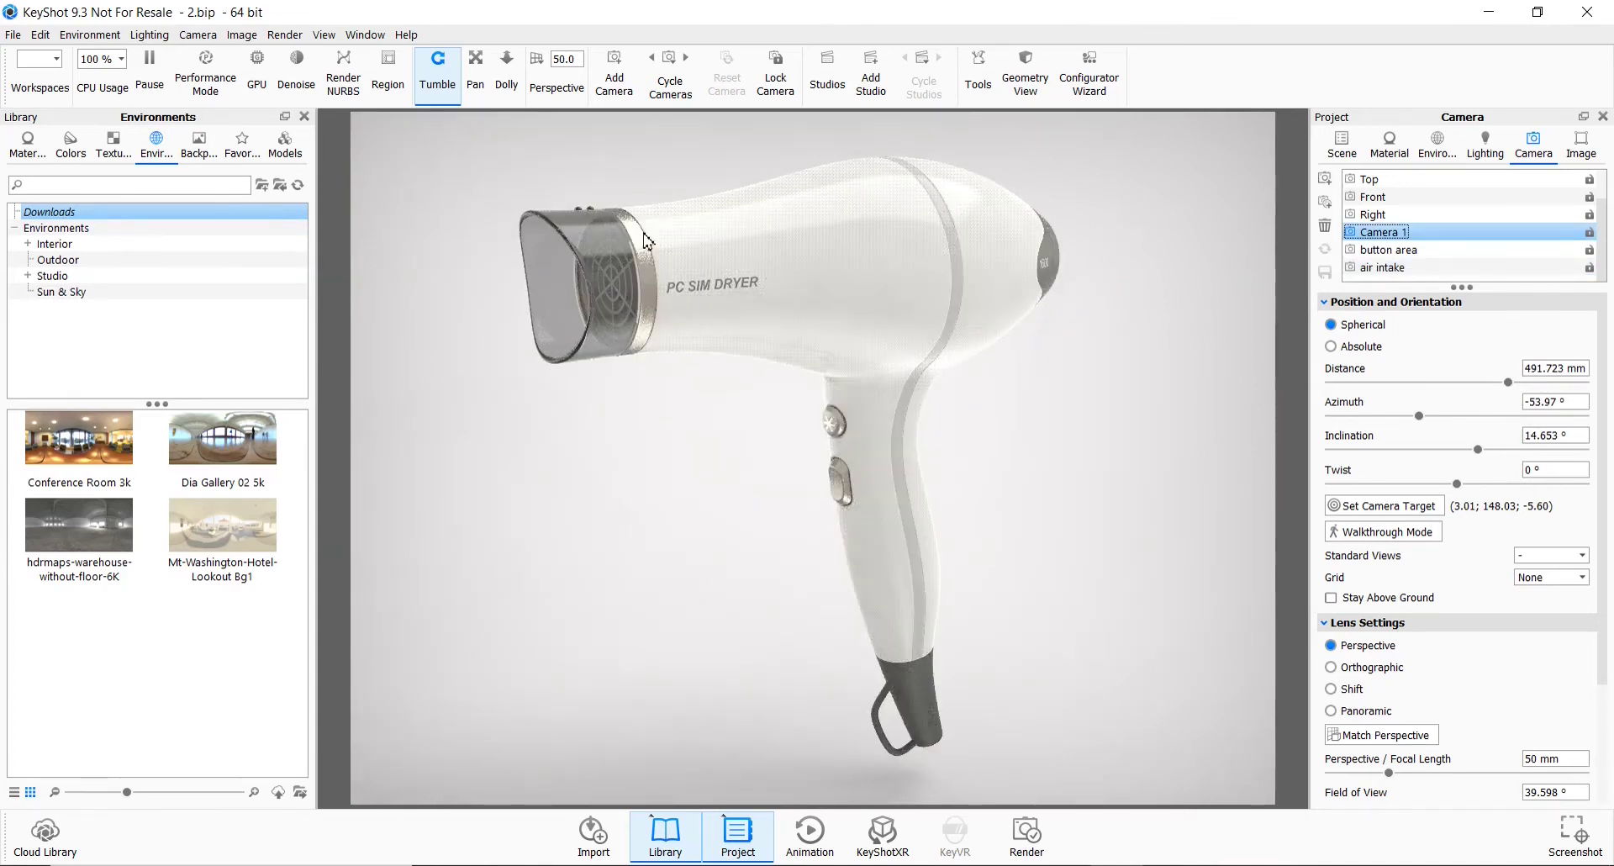
{"action": "left_click", "coordinate": [287, 36]}
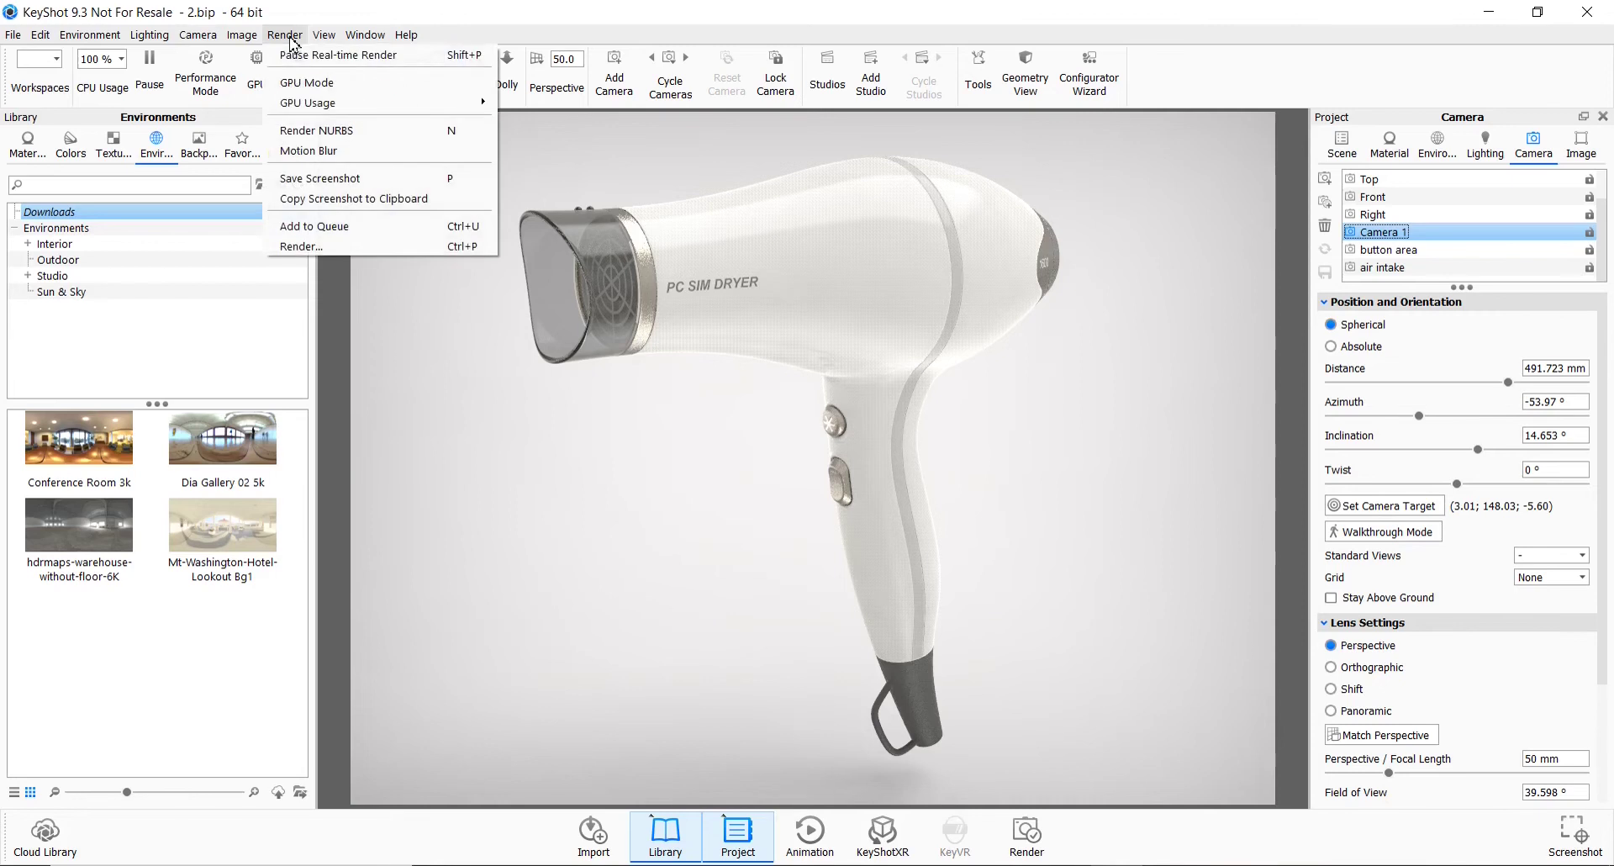
Bring up KeyShot's render settings for a 1920 × 1440 px PSD with Diffuse, Lighting, GI, Reflection, AO and Clown passes.
{"action": "left_click", "coordinate": [332, 242]}
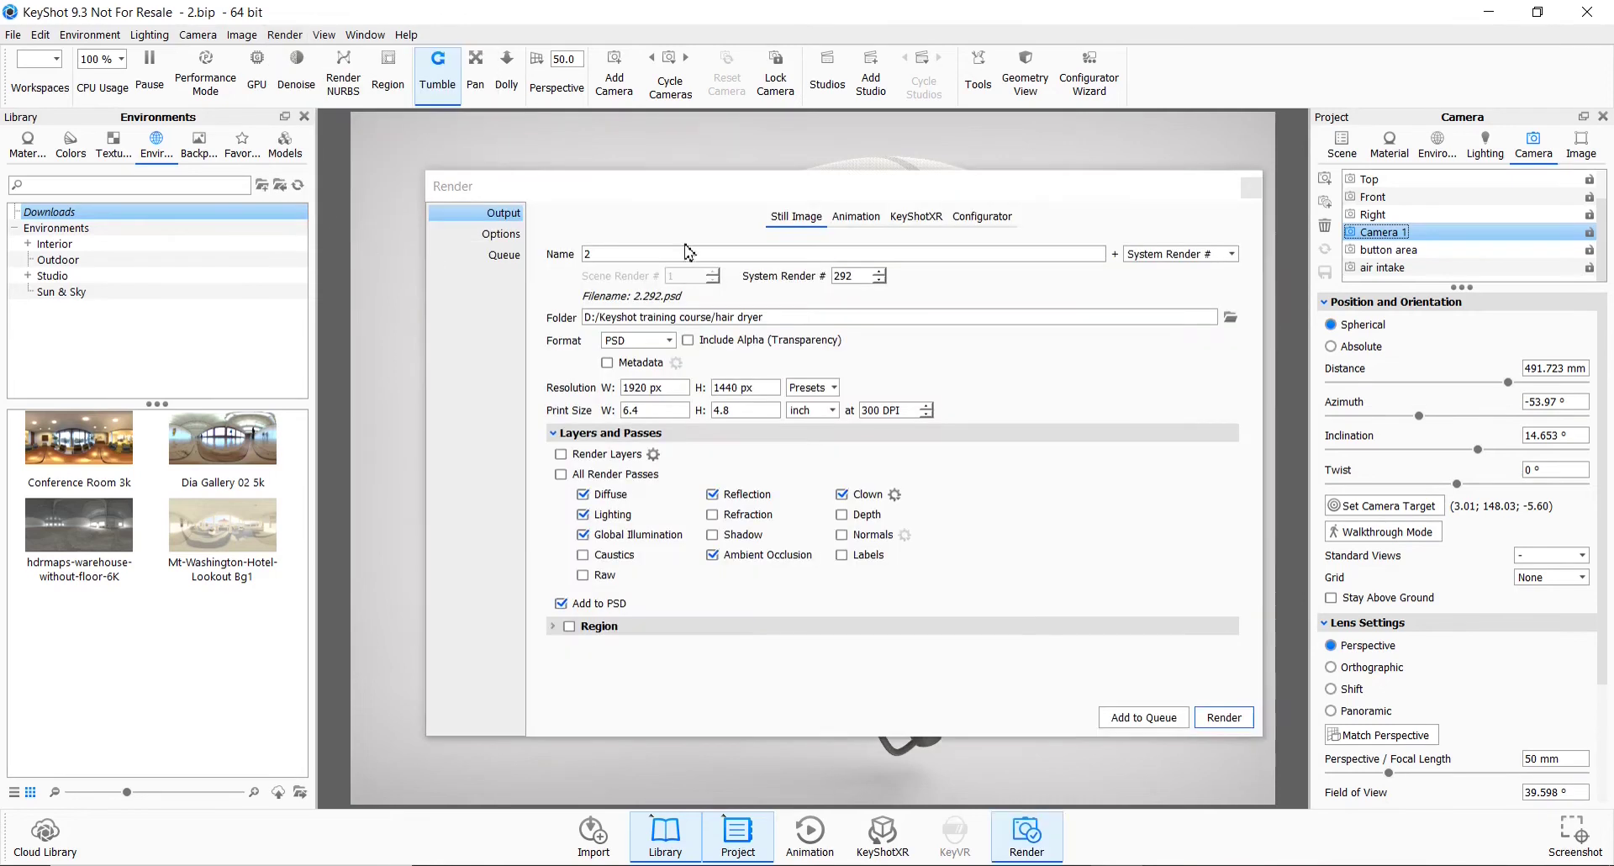
{"action": "left_click_drag", "start_coordinate": [685, 202], "coordinate": [689, 172]}
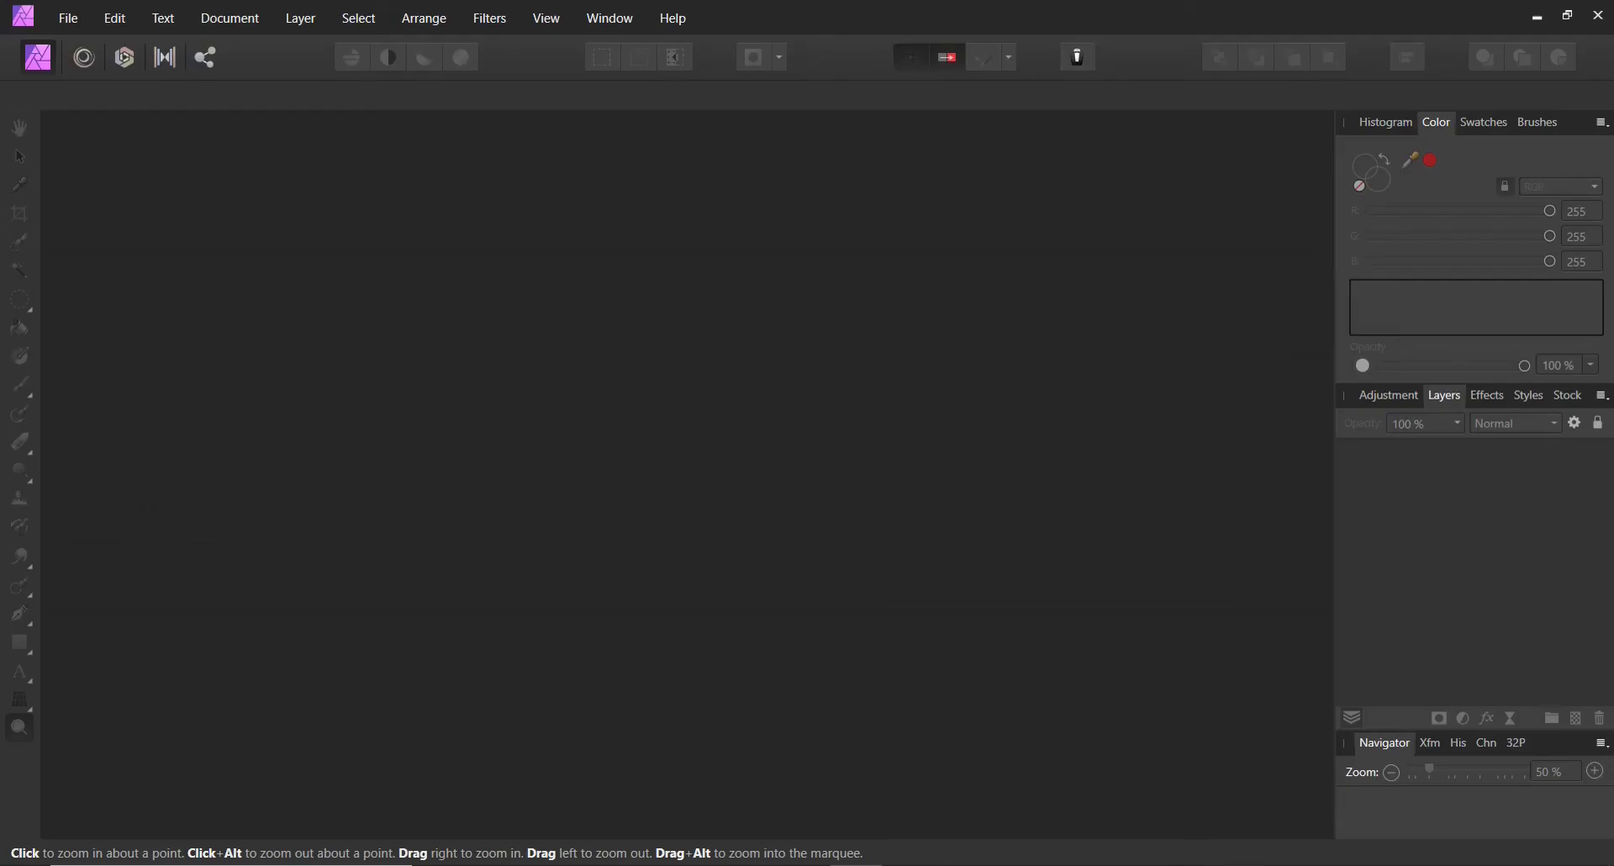
Open hair-dryer-render.psd, expand its Render Passes group and select the rgb layer.
{"action": "left_click", "coordinate": [75, 32]}
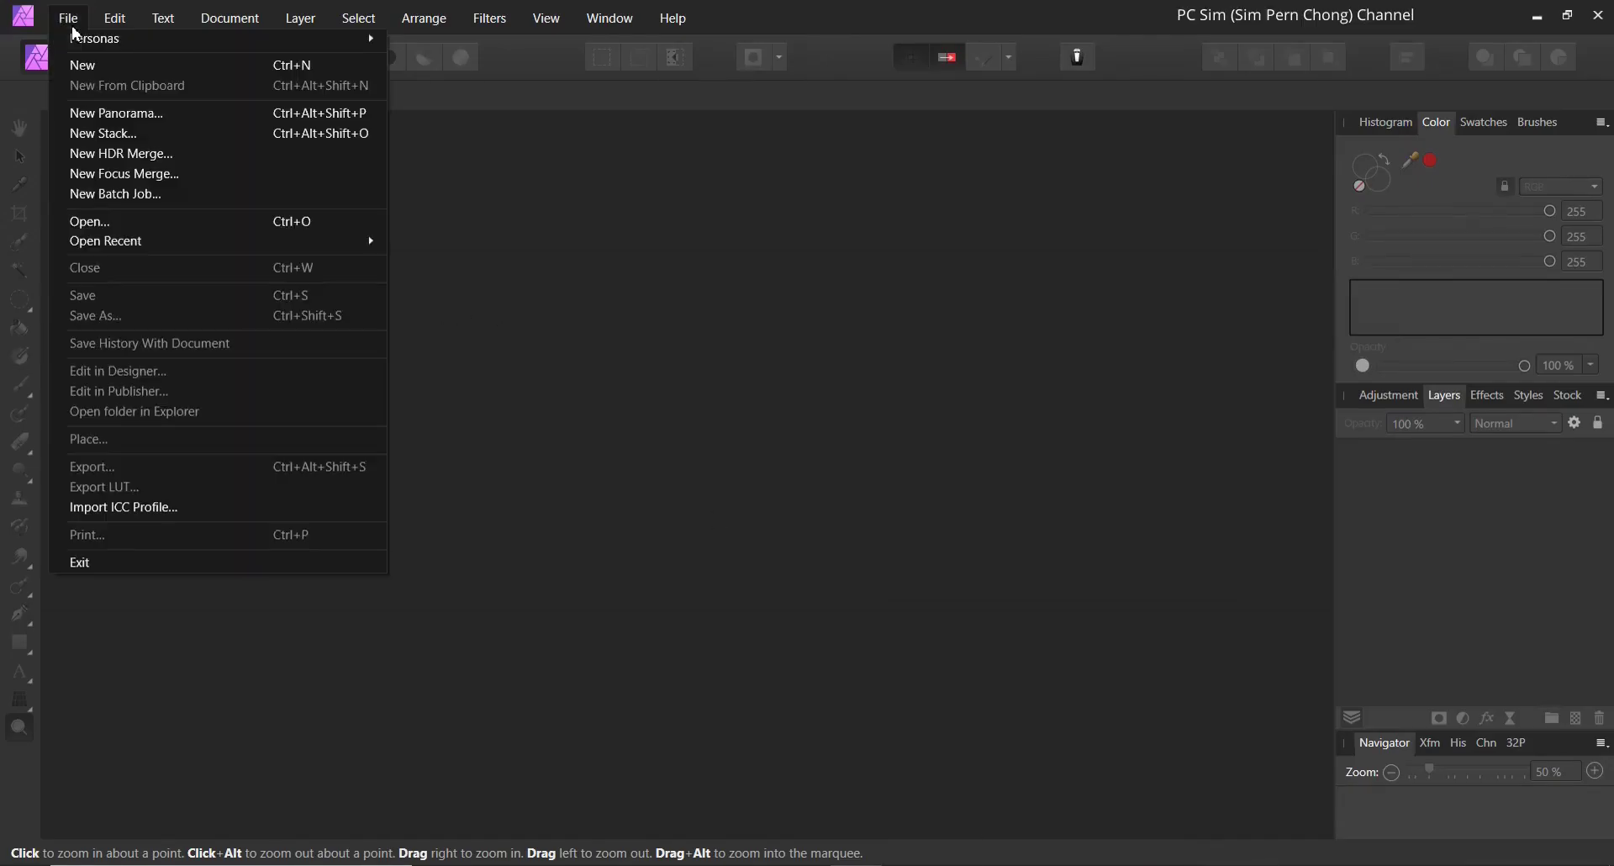
{"action": "left_click", "coordinate": [107, 229]}
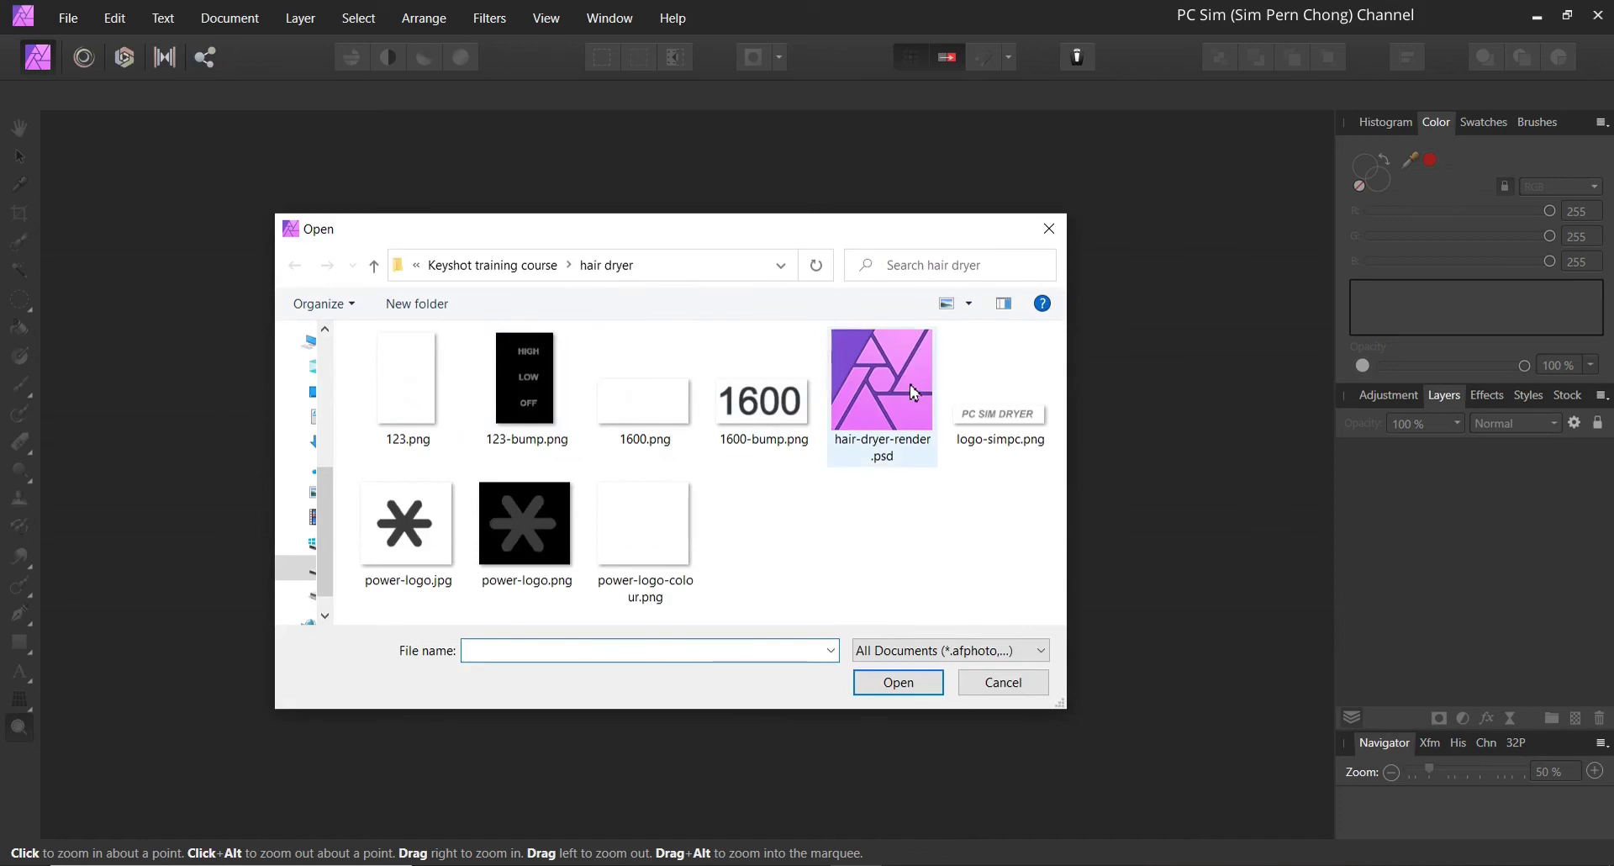
{"action": "left_click", "coordinate": [902, 393]}
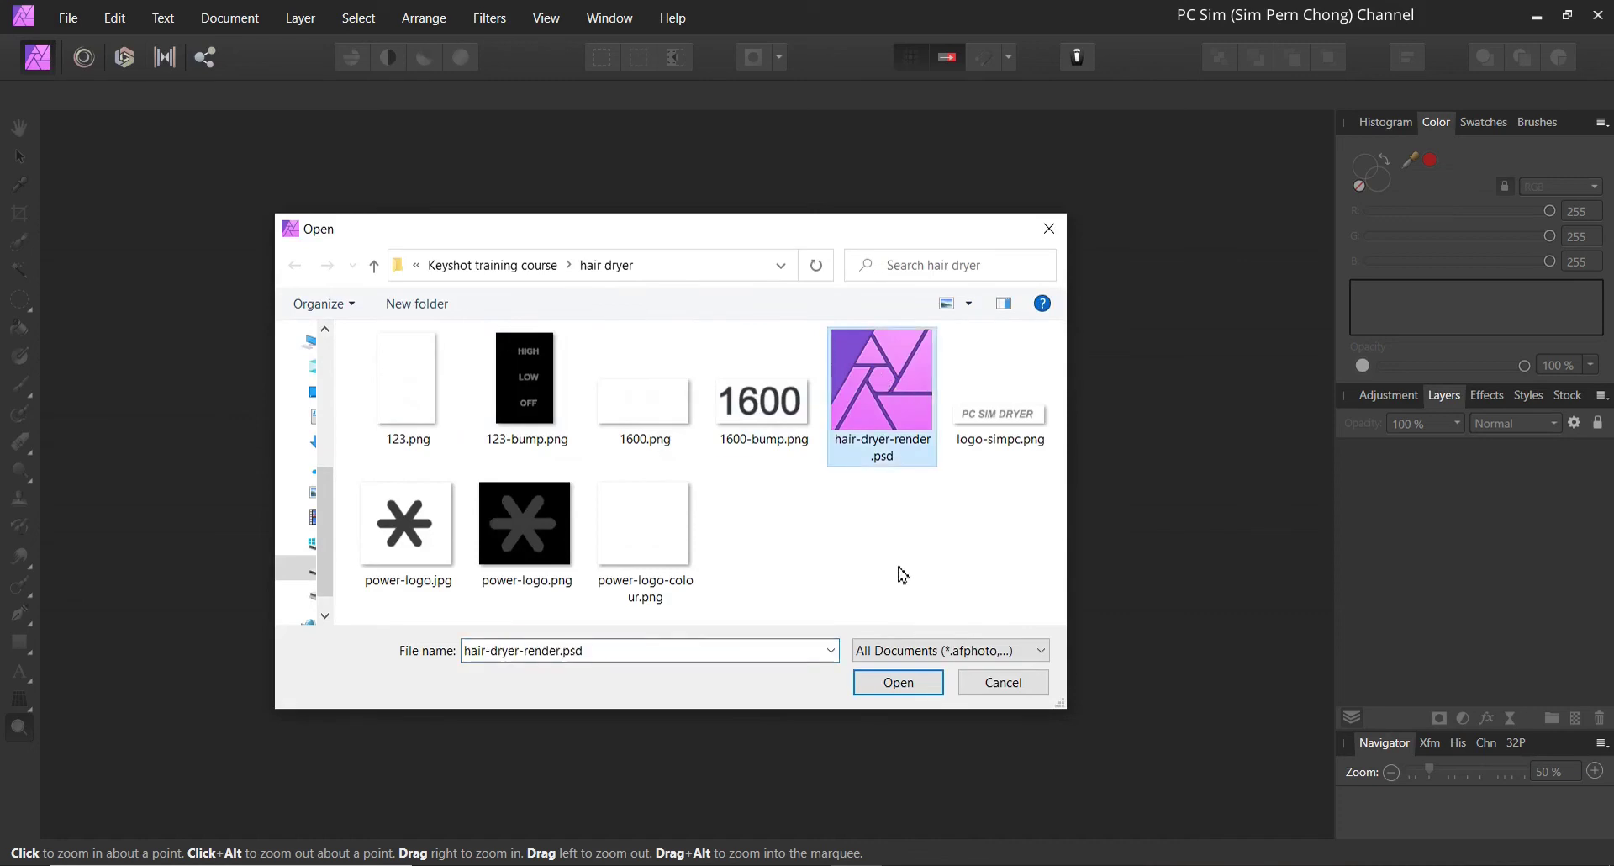
{"action": "left_click", "coordinate": [896, 679]}
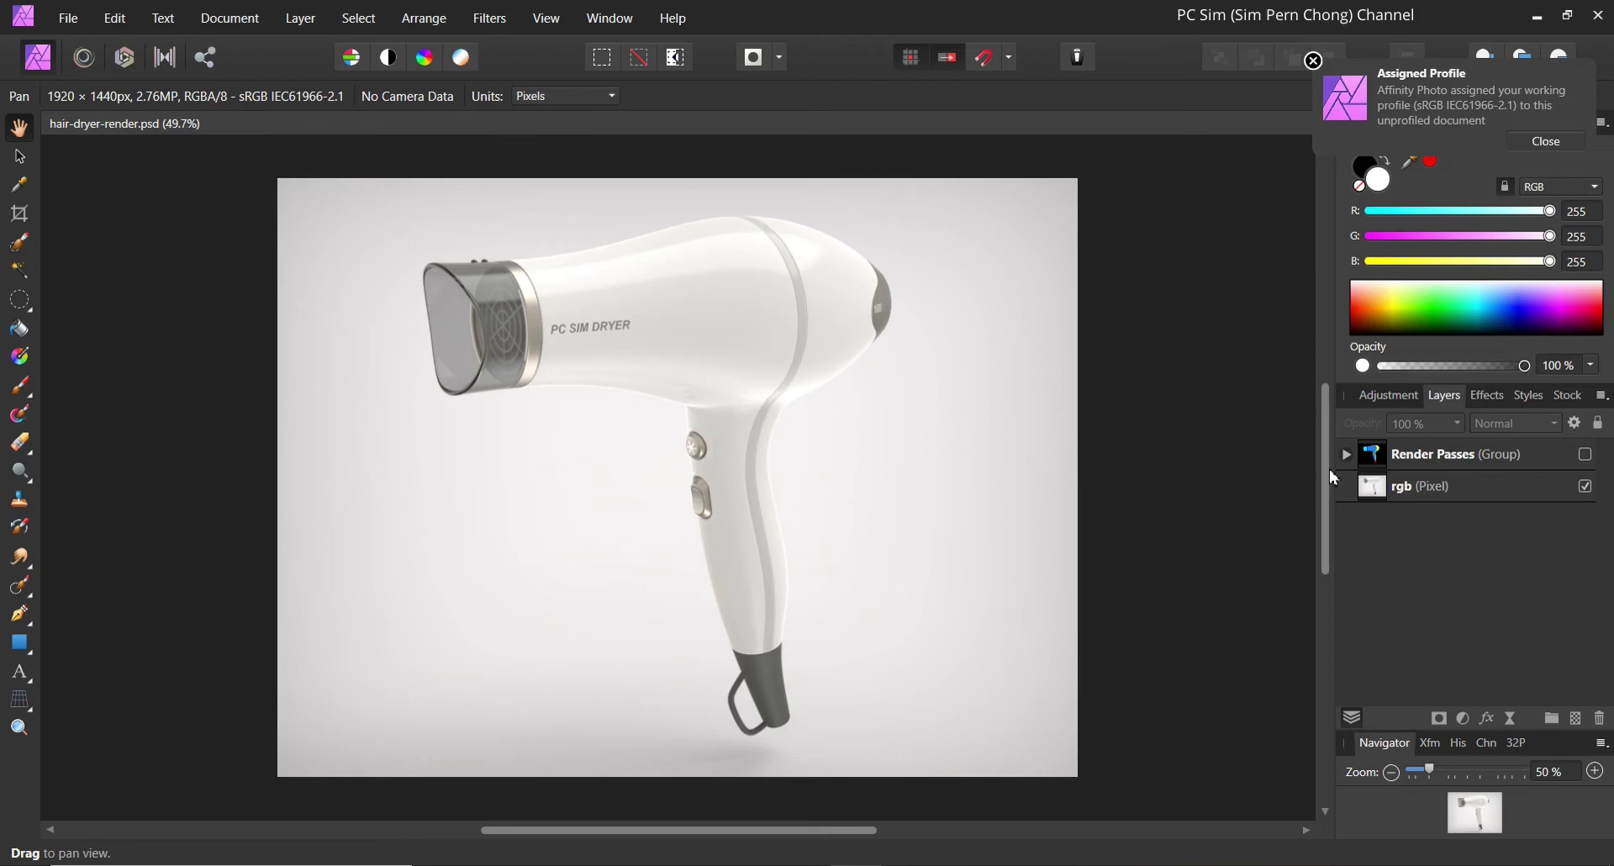
{"action": "left_click", "coordinate": [1347, 456]}
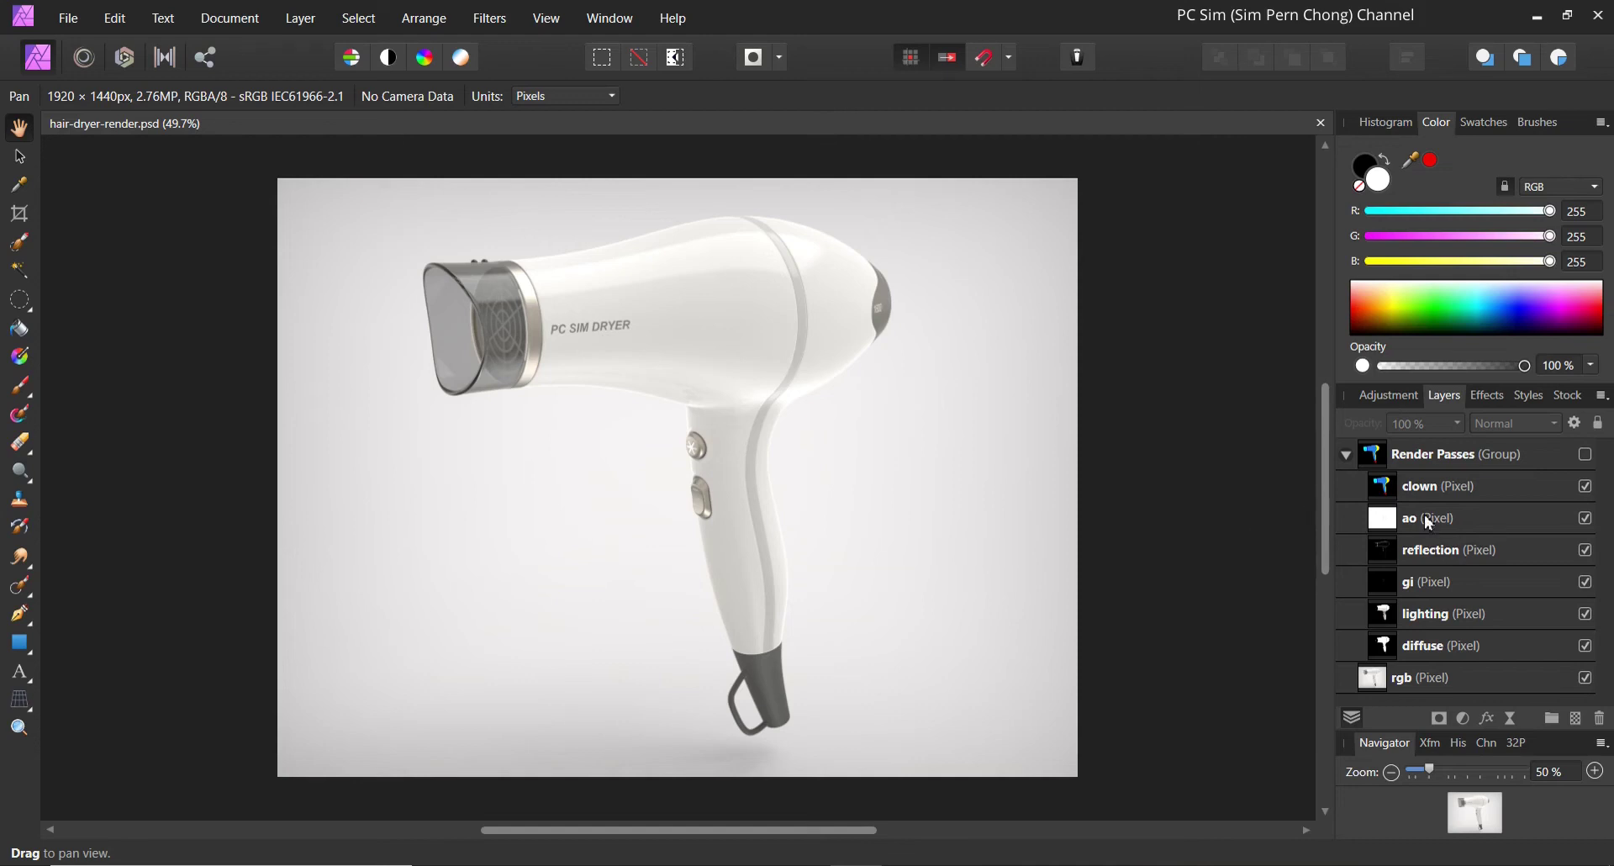
{"action": "left_click", "coordinate": [1492, 679]}
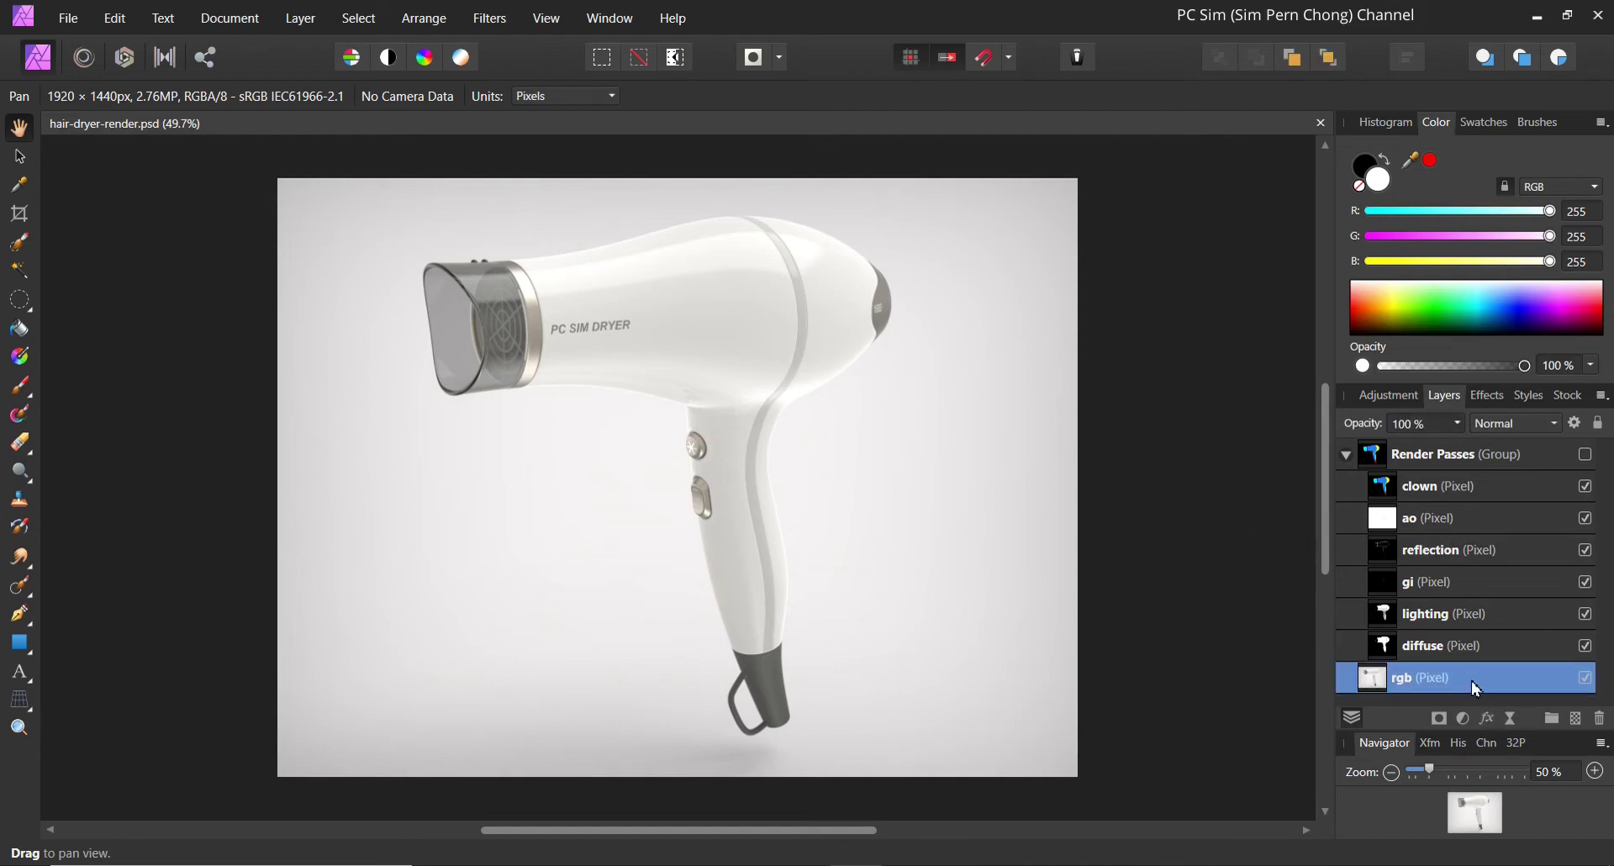
Duplicate the rgb layer and drag the clown pass below both rgb layers.
{"action": "right_click", "coordinate": [1473, 683]}
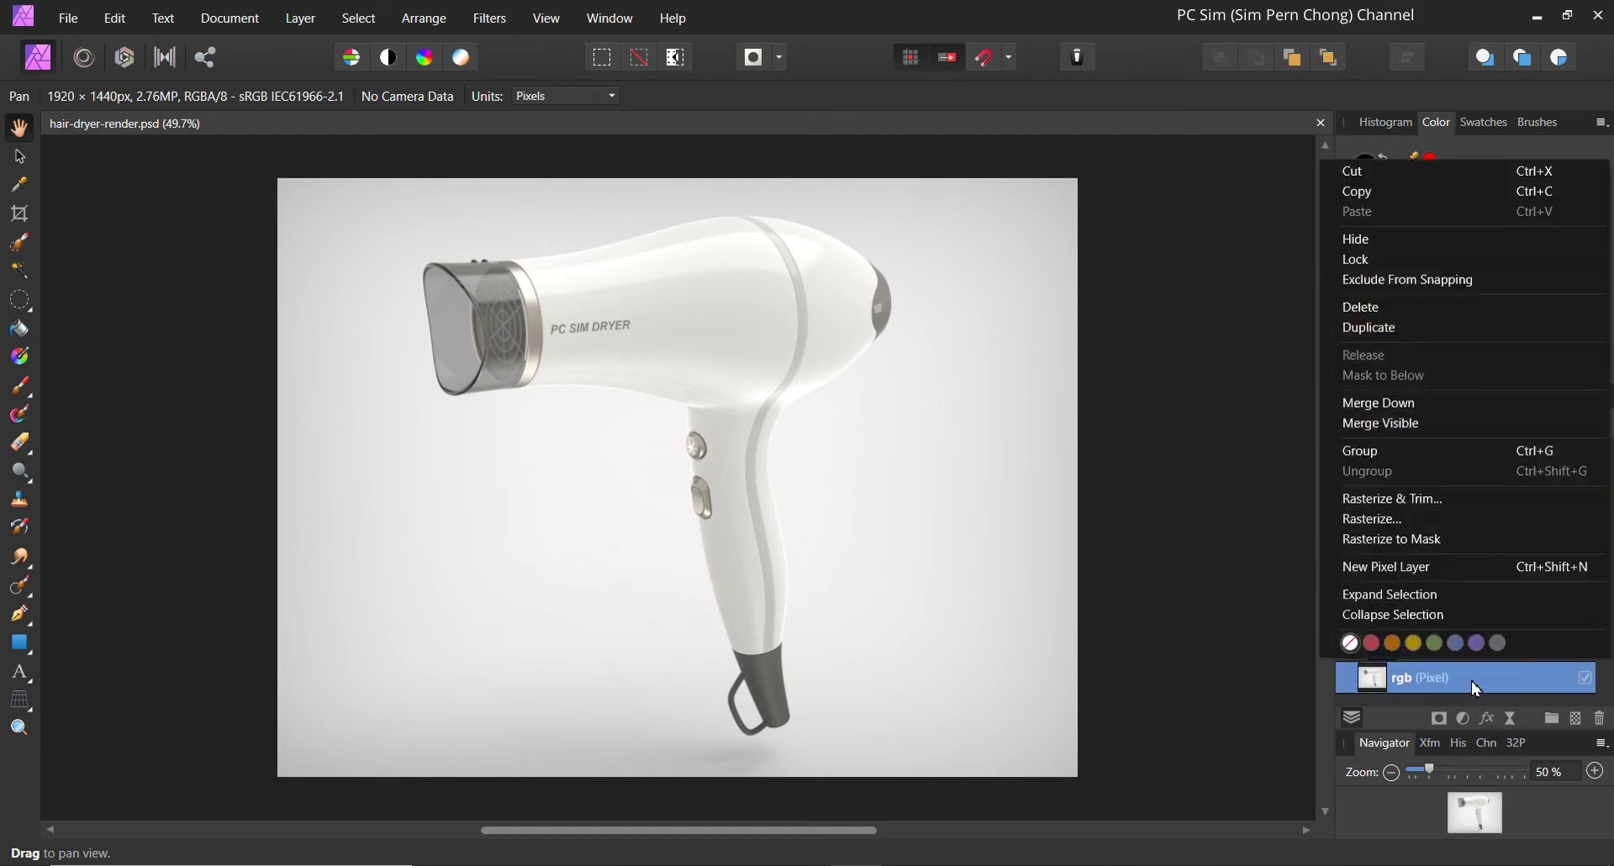
{"action": "left_click", "coordinate": [1432, 328]}
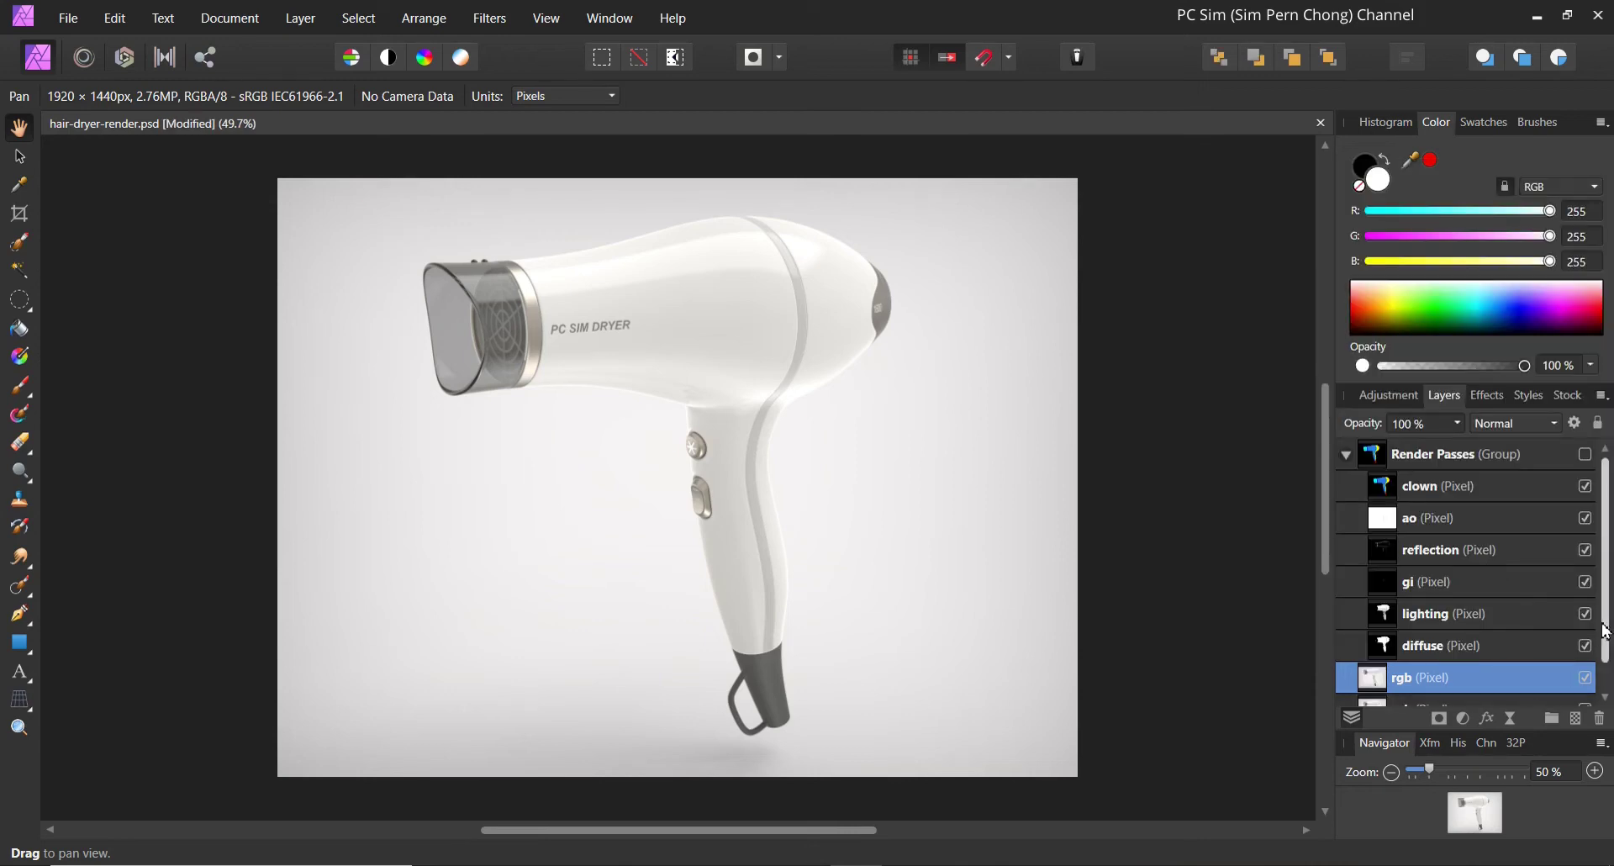
{"action": "scroll", "coordinate": [1608, 632], "scroll_direction": "down", "scroll_amount": 1}
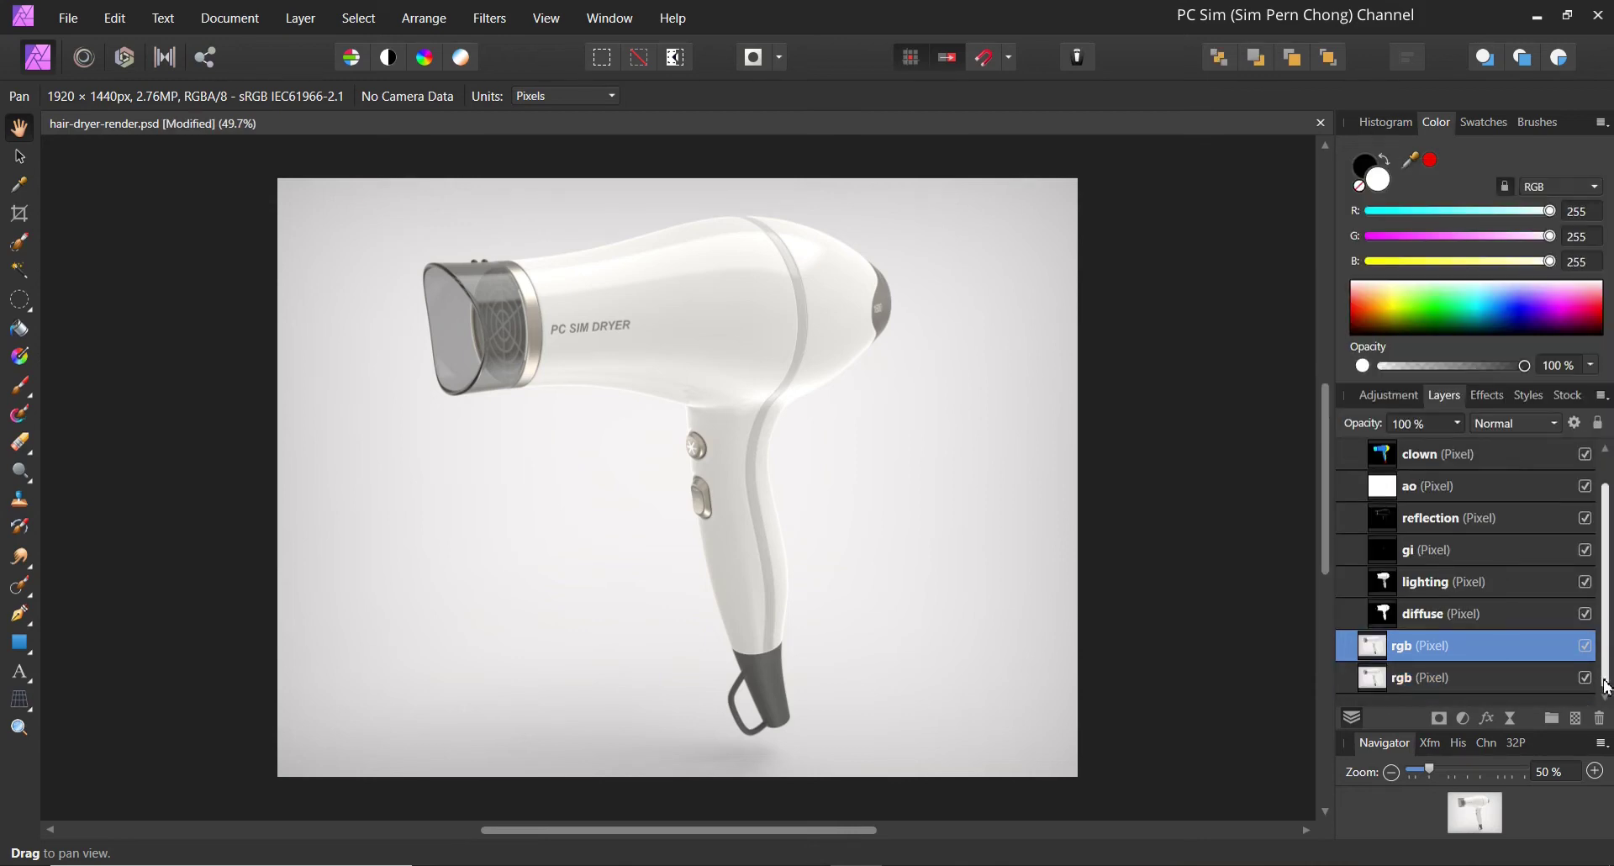
{"action": "left_click", "coordinate": [1467, 465]}
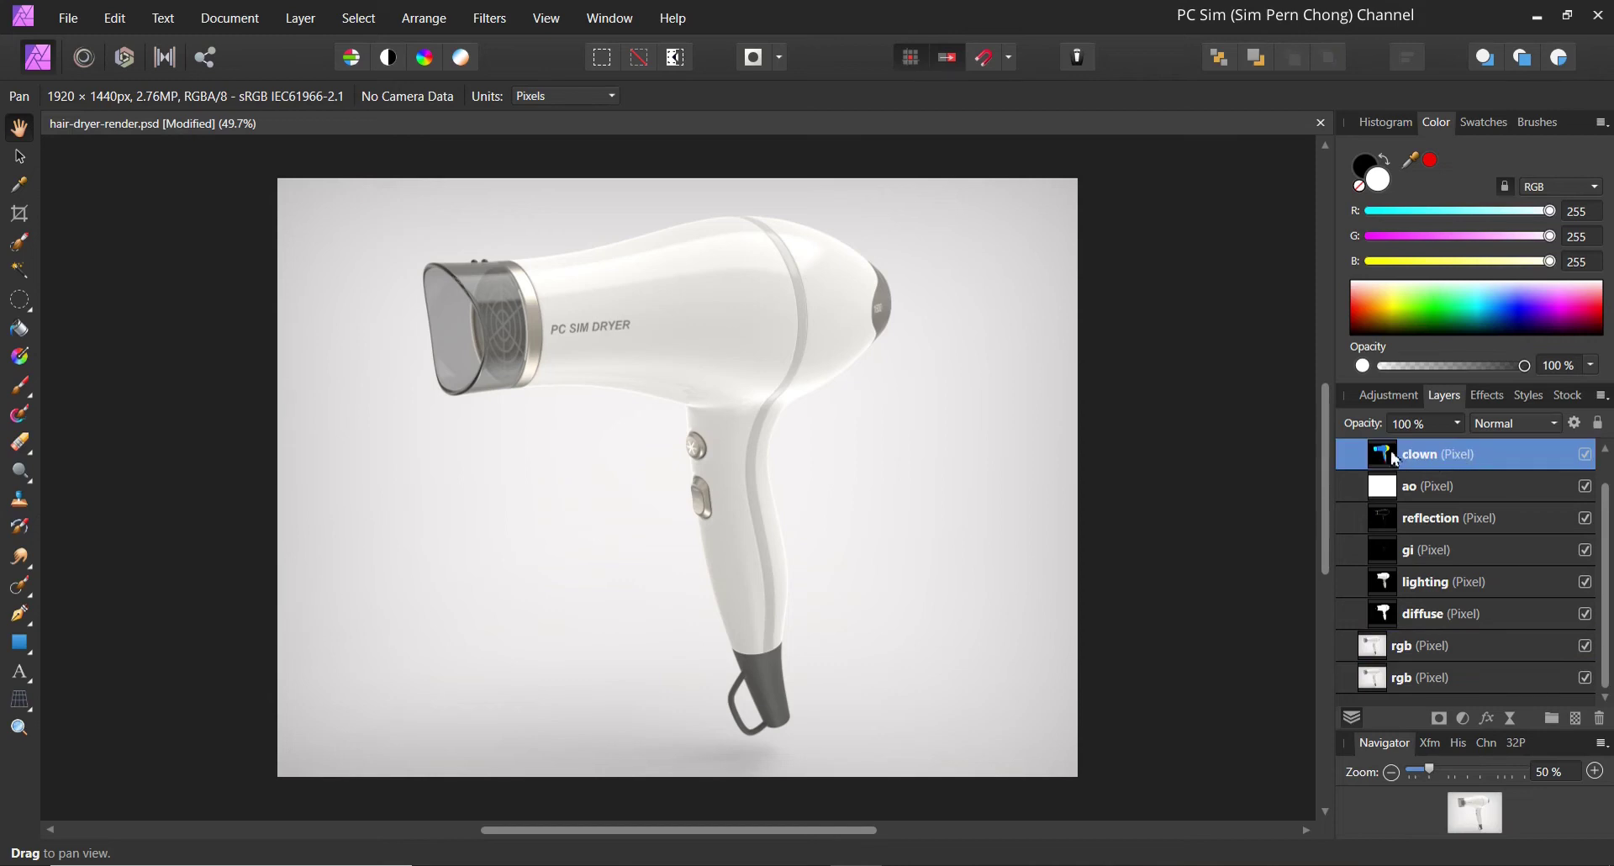
{"action": "left_click_drag", "start_coordinate": [1390, 459], "coordinate": [1395, 708]}
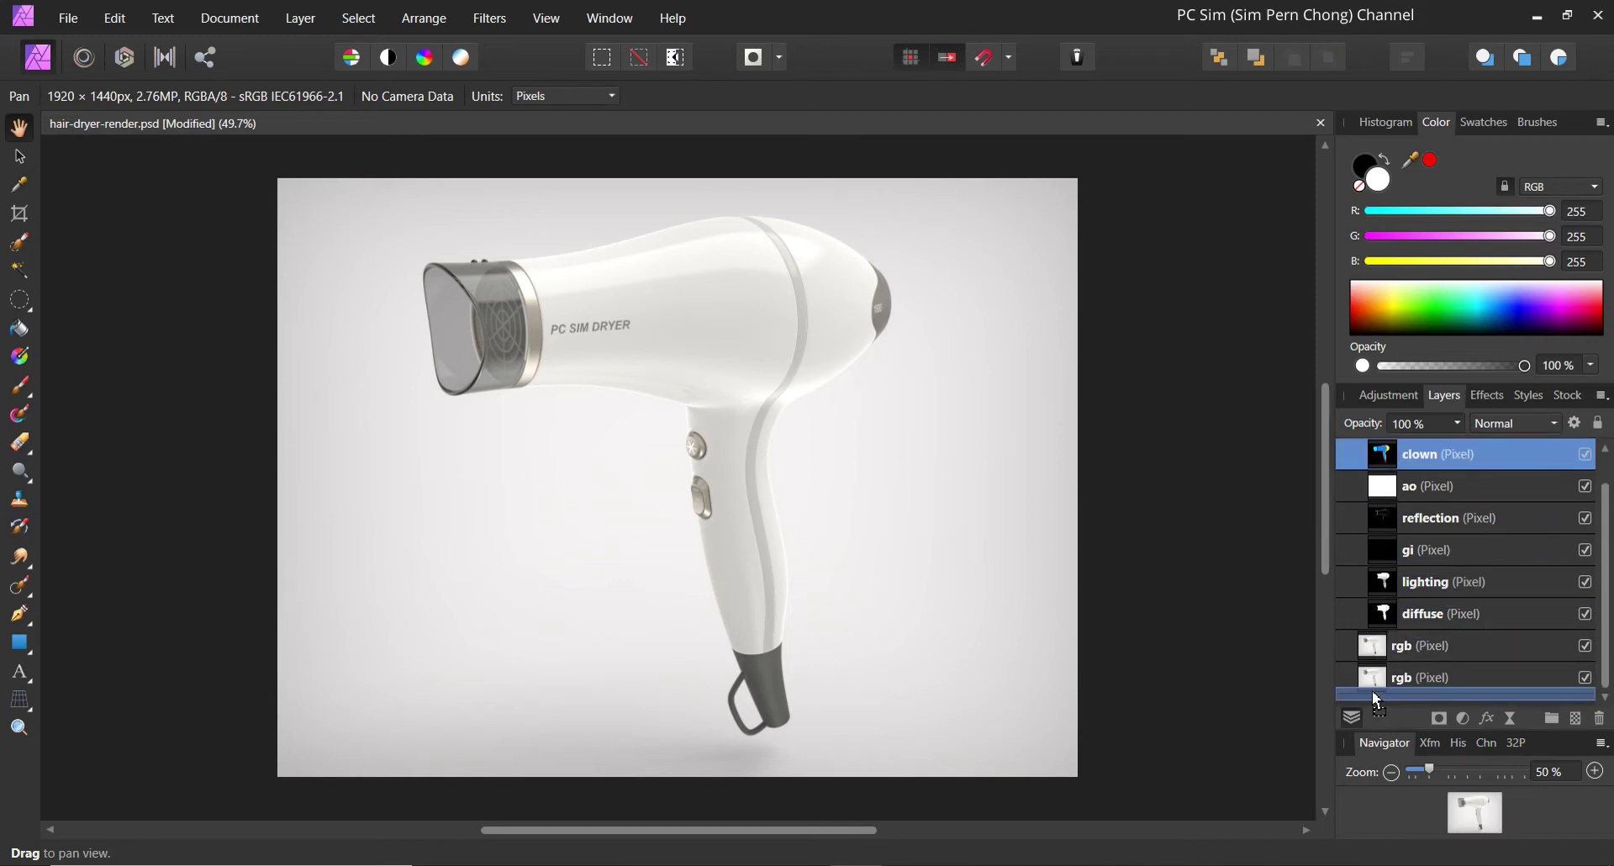
{"action": "left_click_drag", "start_coordinate": [1371, 695], "coordinate": [1372, 698]}
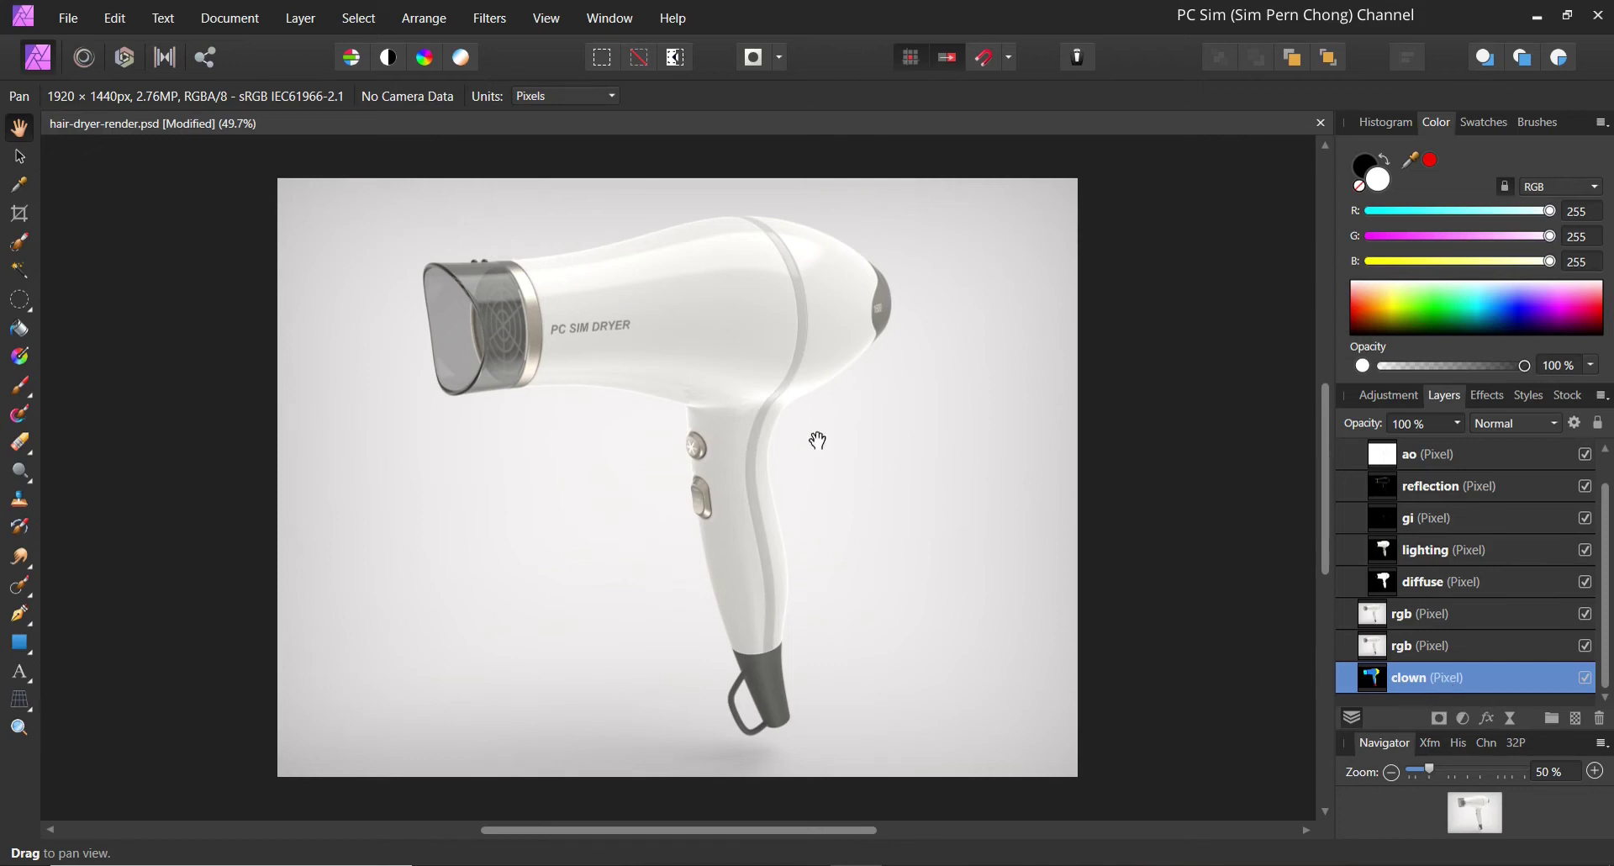
Flood-select the grey background, invert and cut the dryer from the upper rgb layer, then reinvert.
{"action": "left_click", "coordinate": [20, 272]}
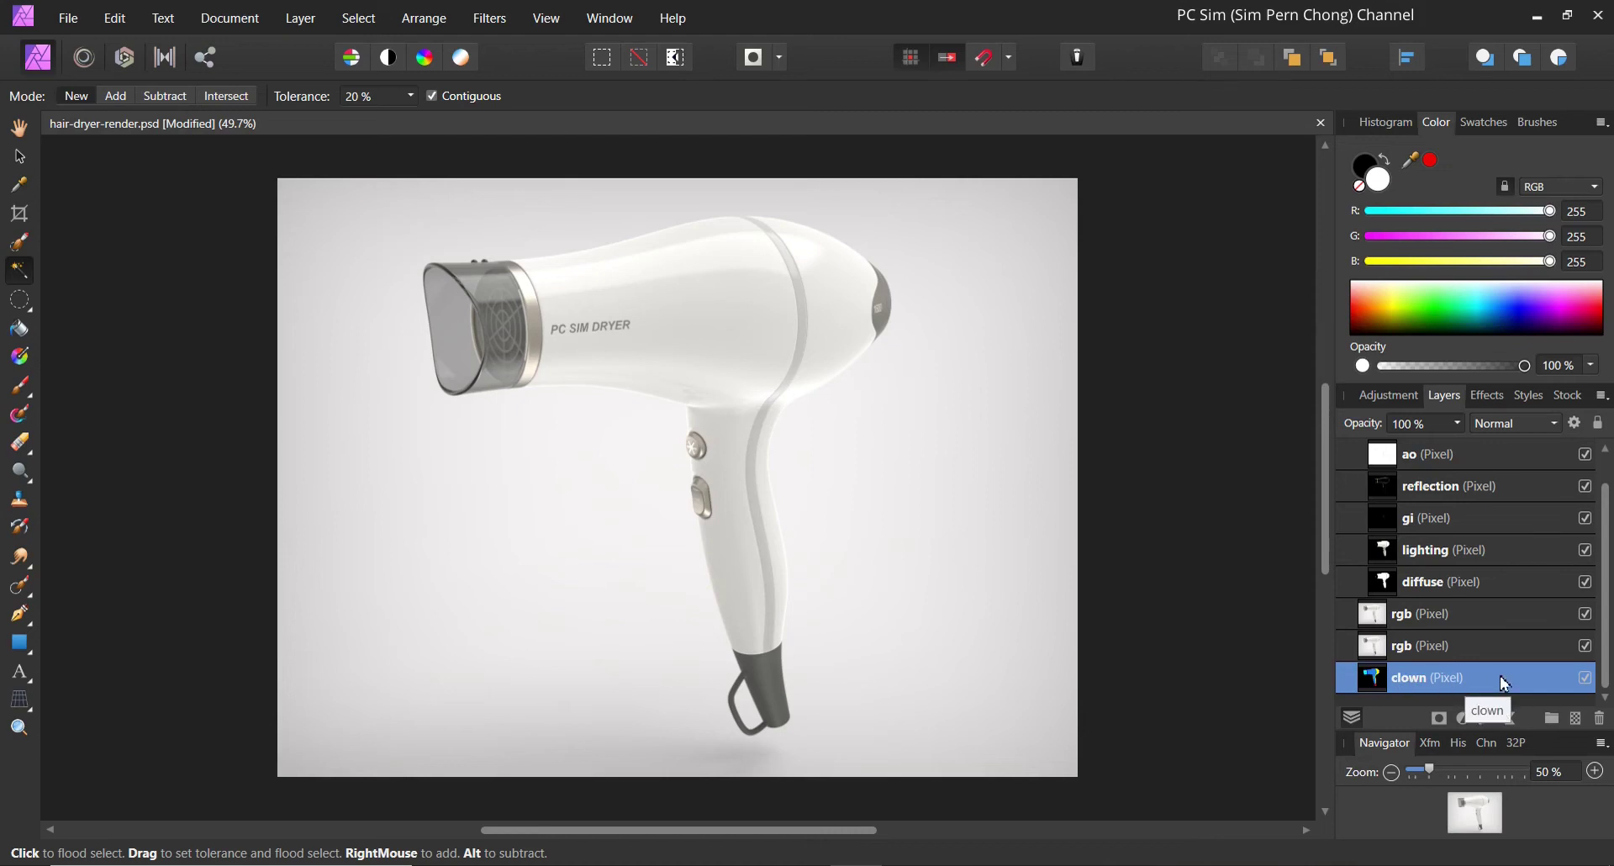
{"action": "left_click", "coordinate": [860, 572]}
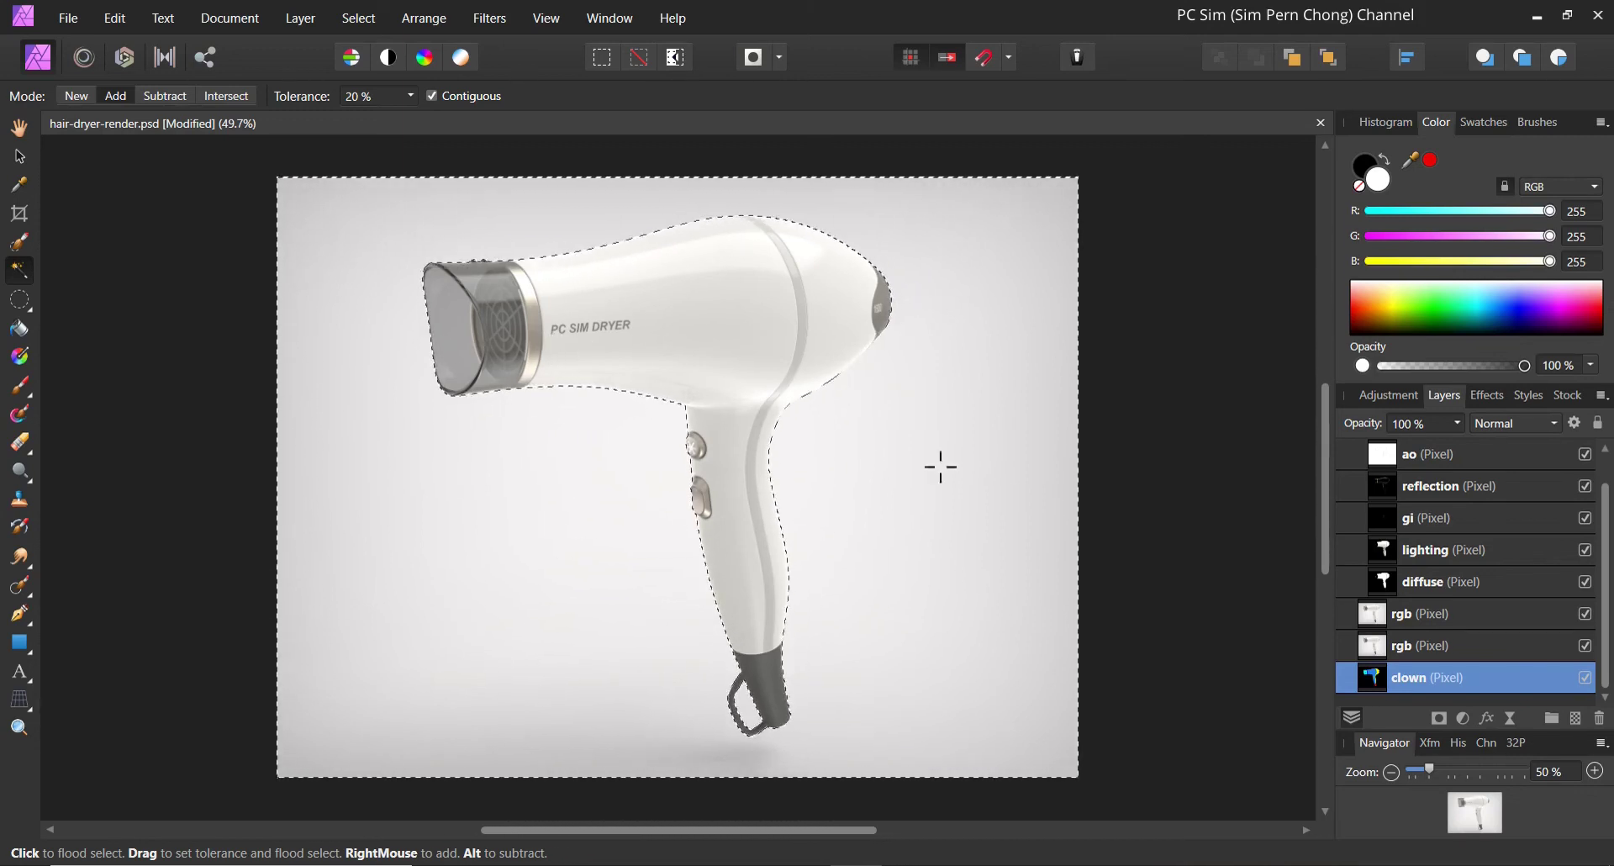
{"action": "left_click", "coordinate": [1496, 615]}
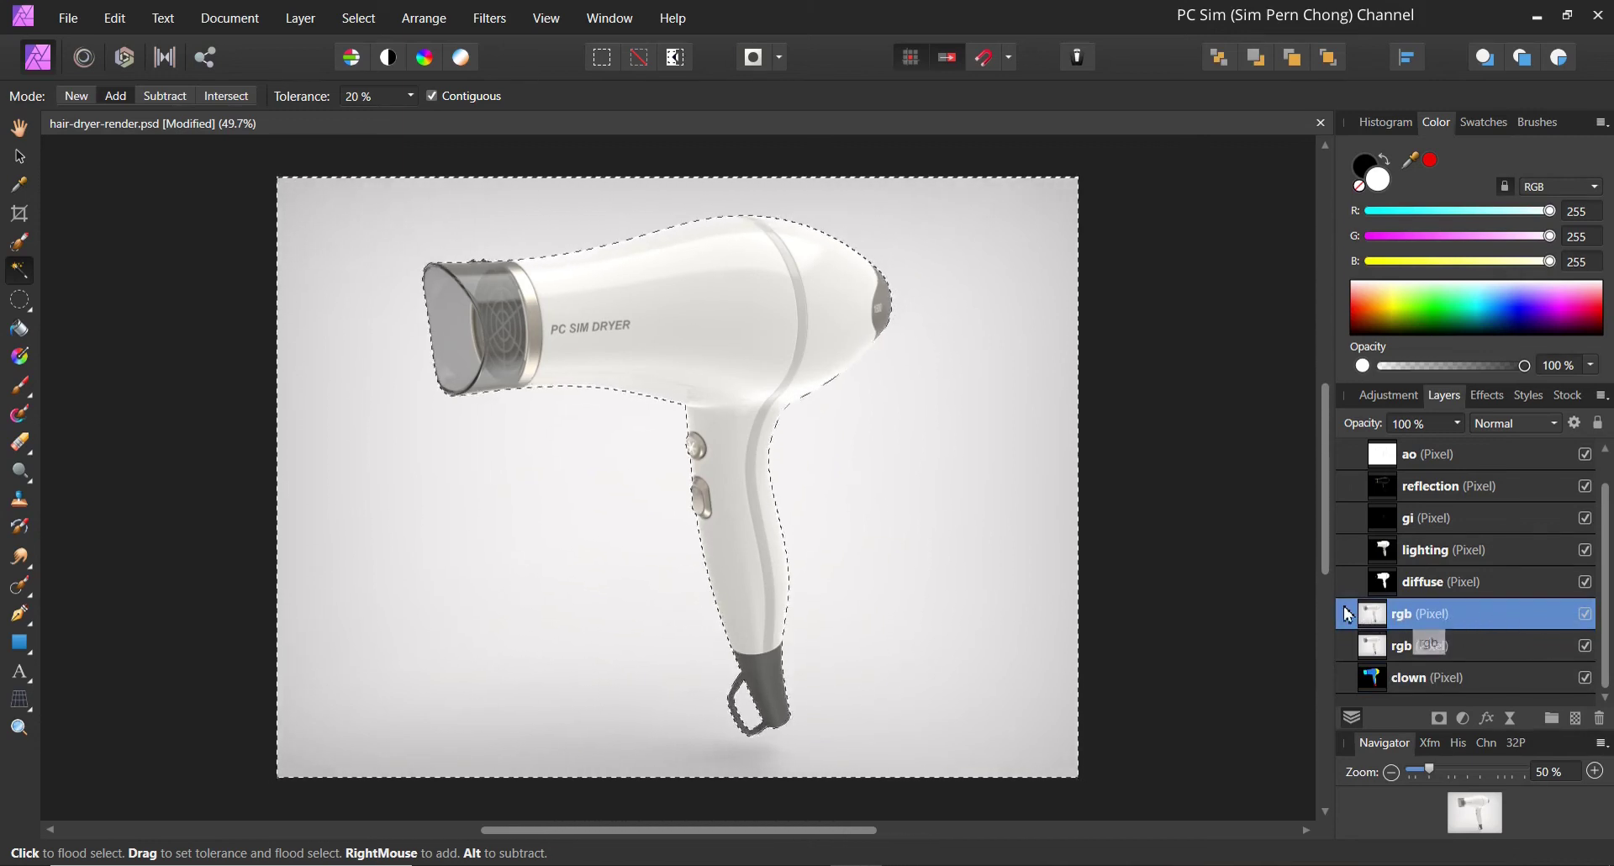
{"action": "left_click", "coordinate": [358, 18]}
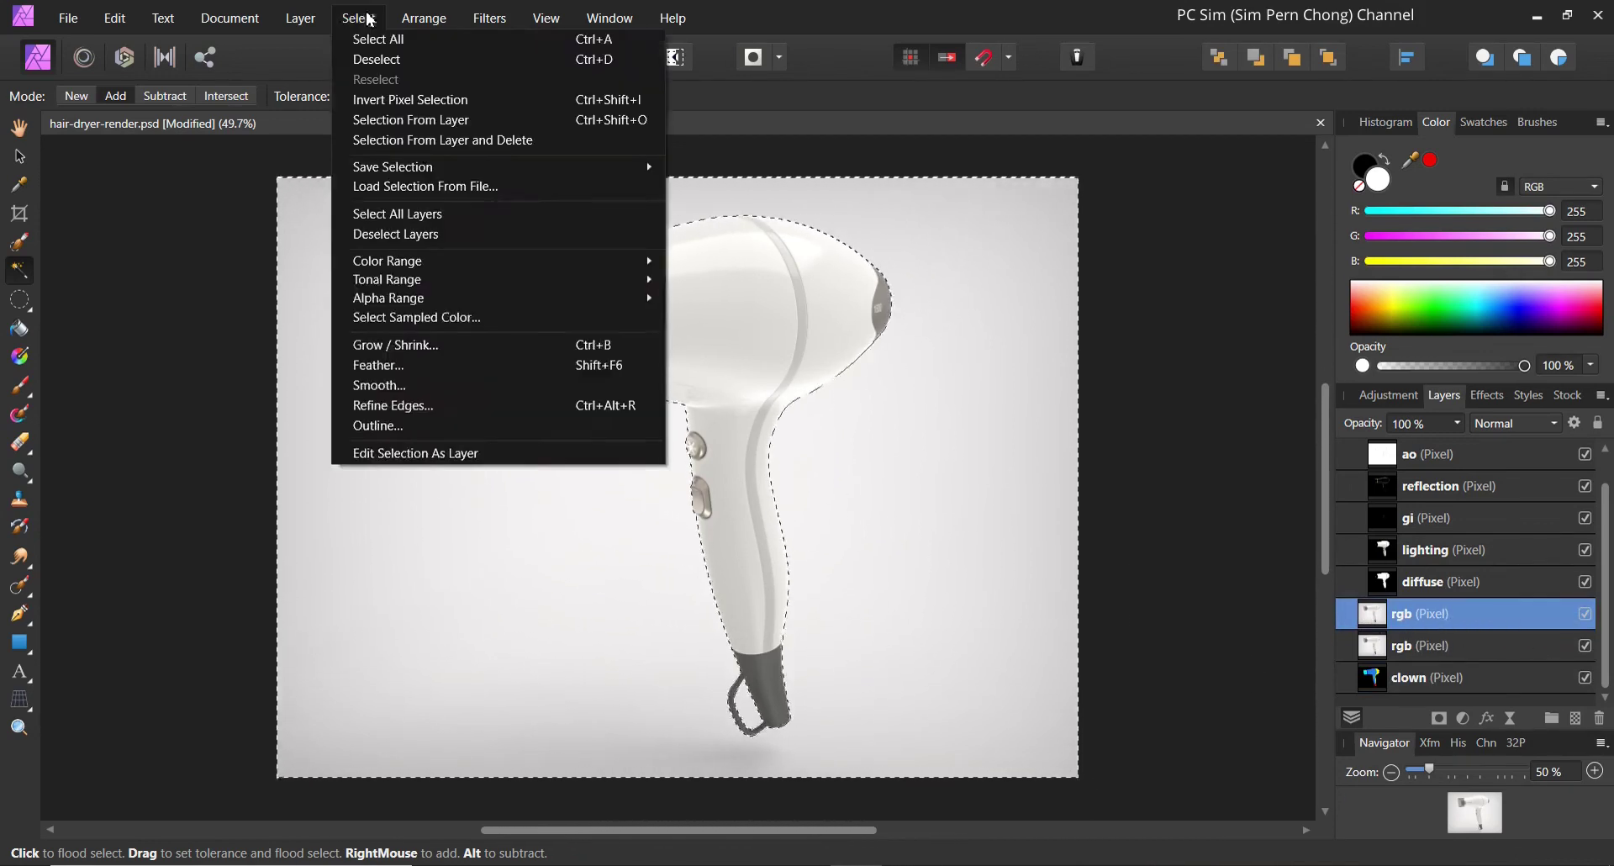
{"action": "left_click", "coordinate": [413, 99]}
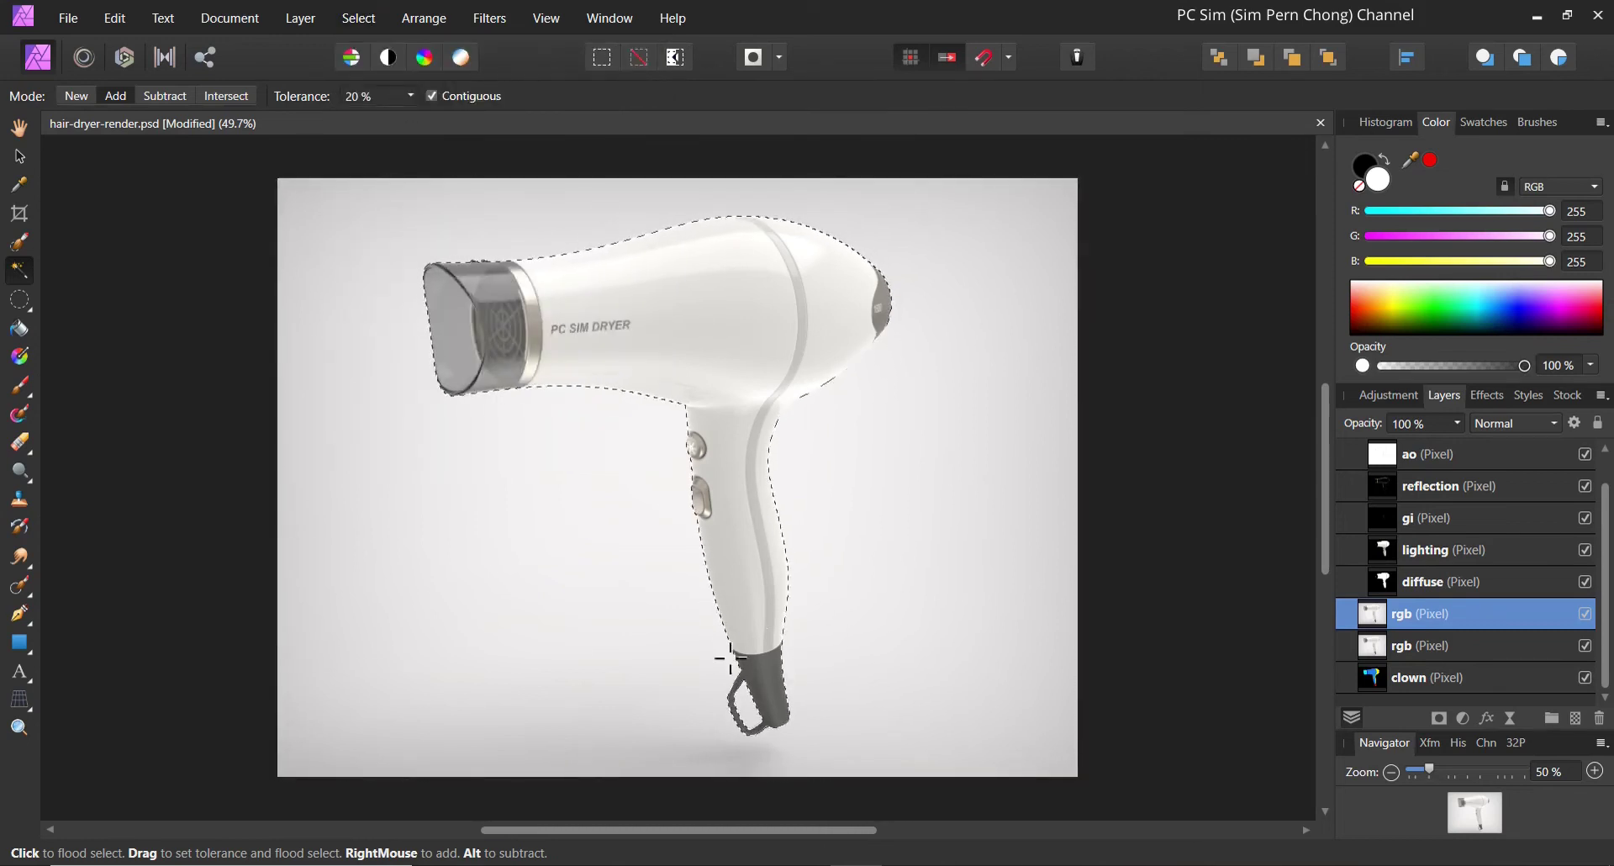
{"action": "left_click", "coordinate": [123, 28]}
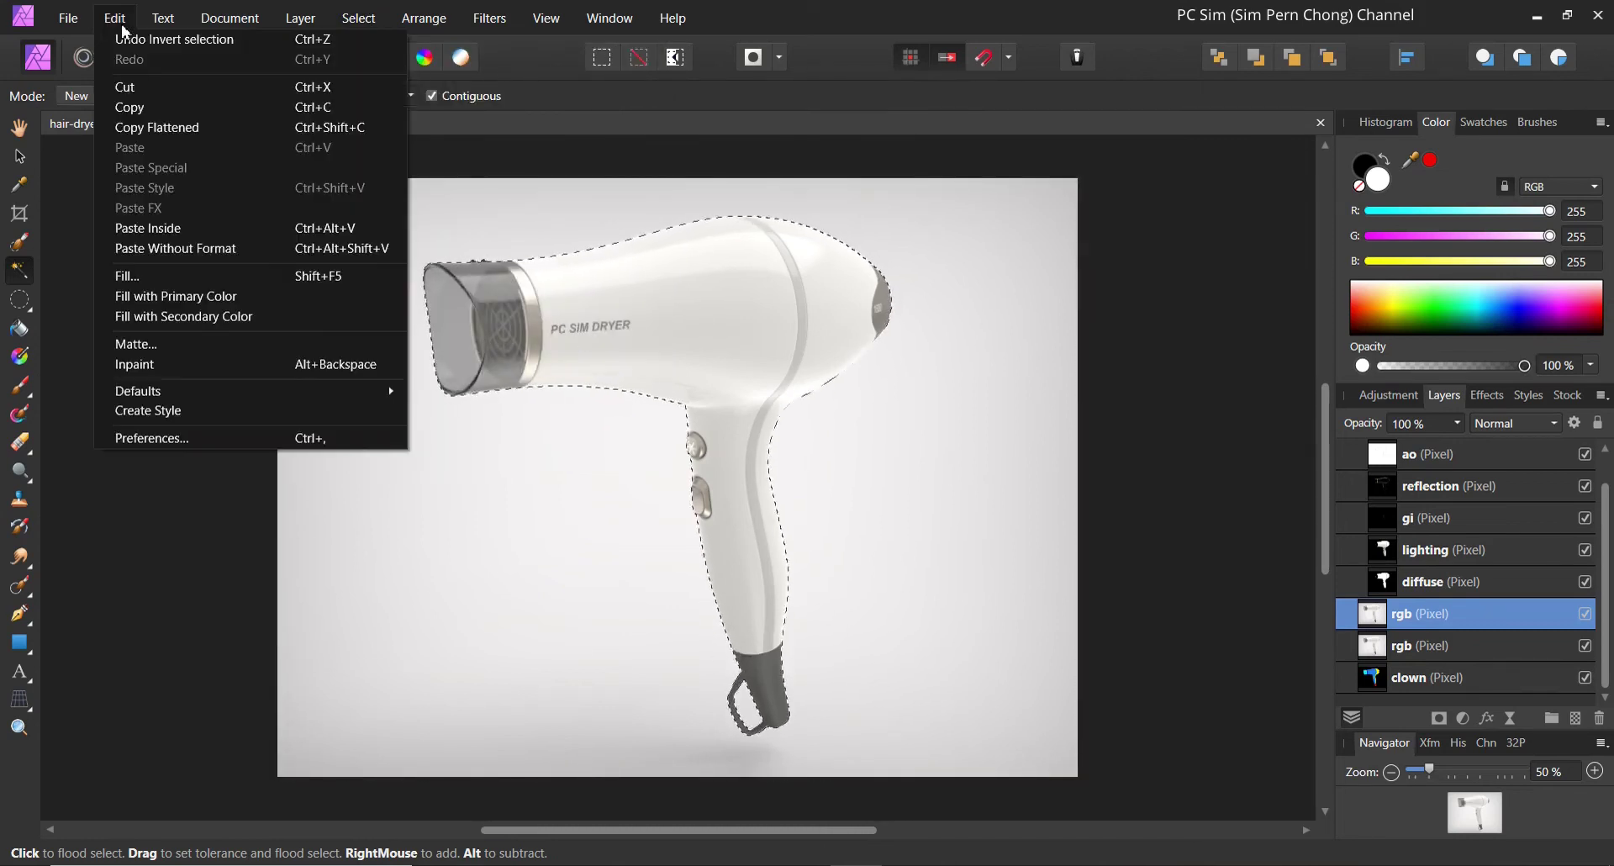
{"action": "left_click", "coordinate": [145, 87]}
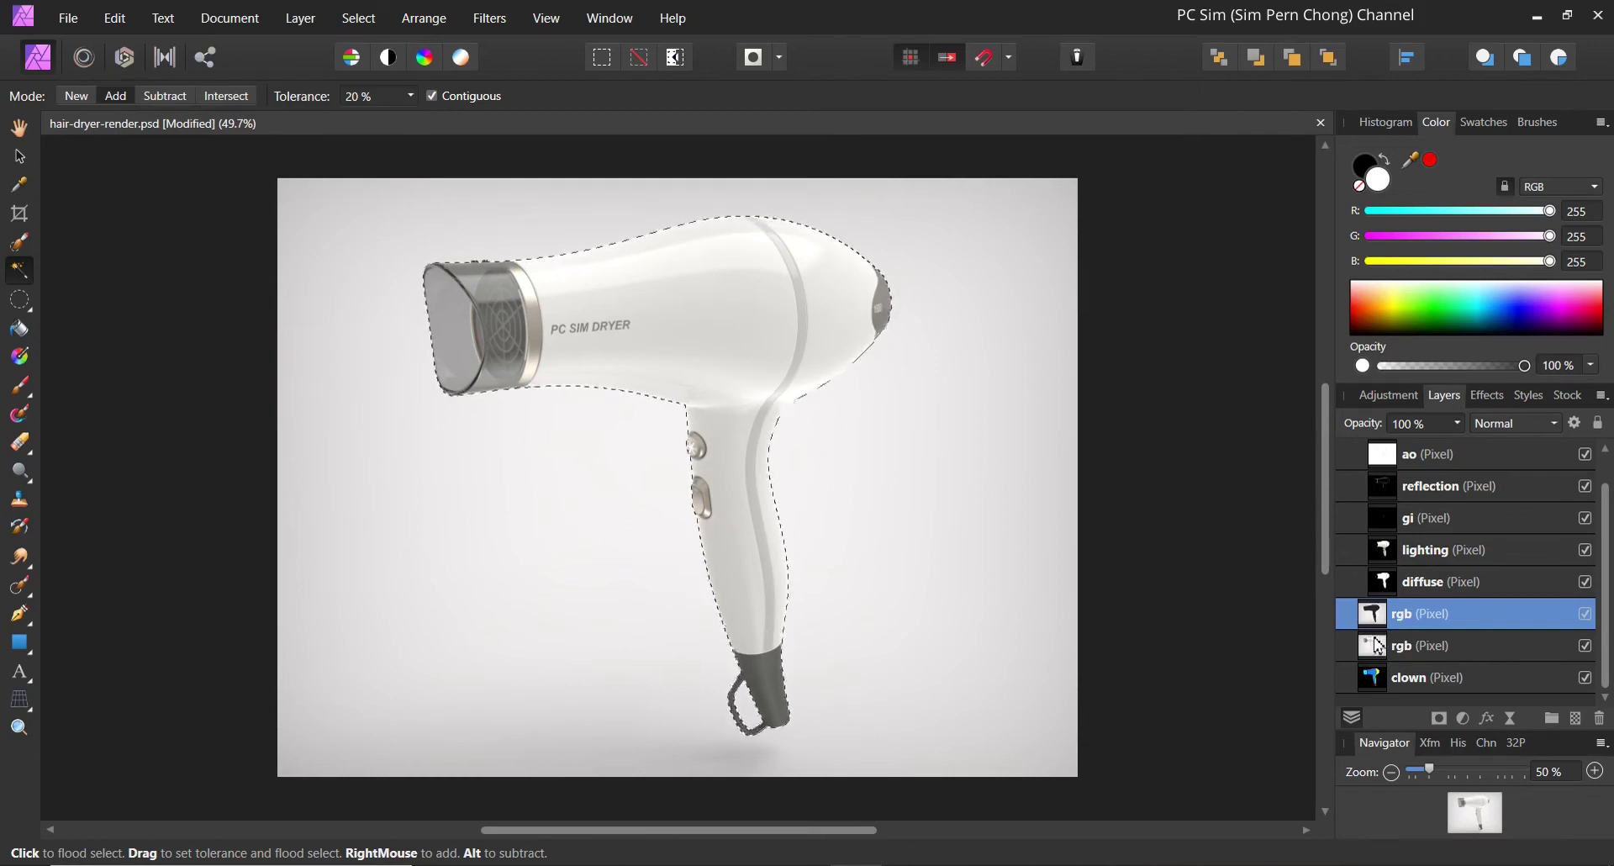
{"action": "left_click", "coordinate": [368, 21]}
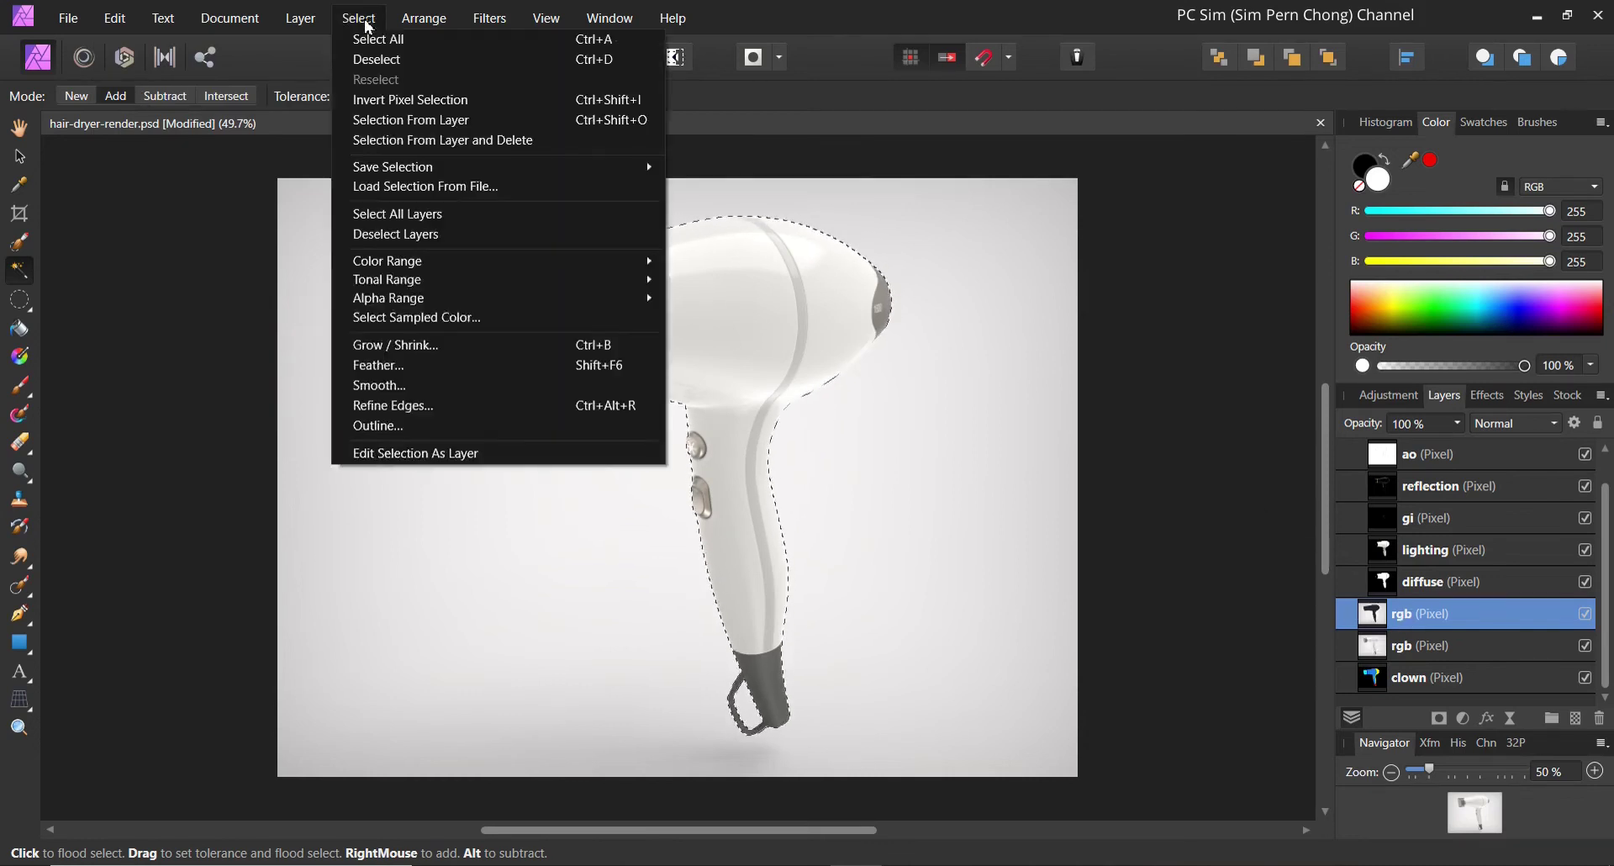
{"action": "left_click", "coordinate": [382, 97]}
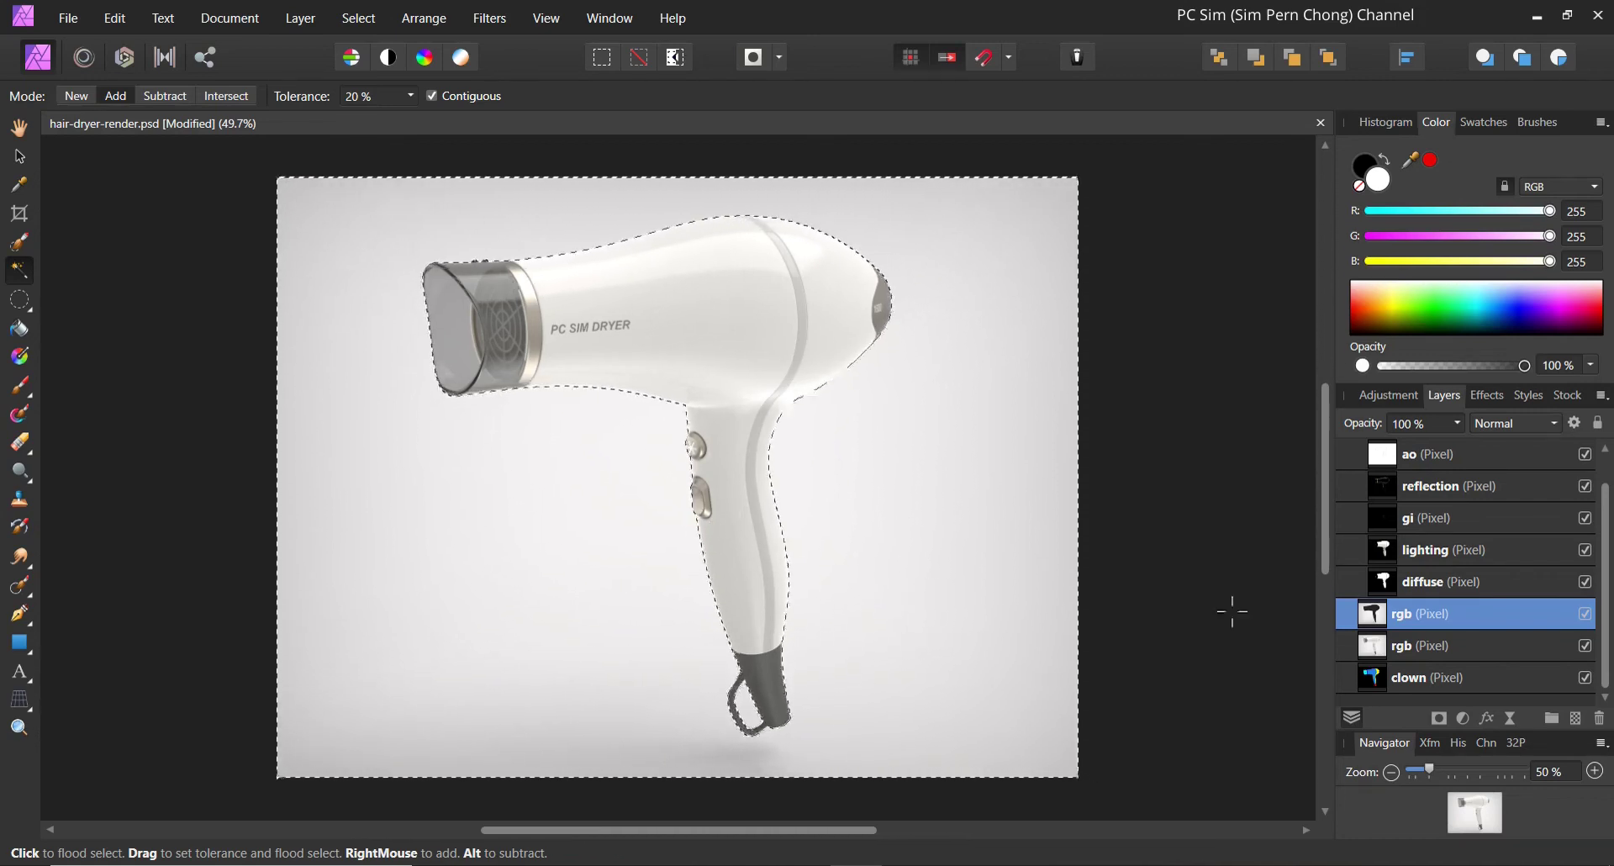
Apply Levels with Black Level 57% and White Level 97% to the background and merge it.
{"action": "left_click", "coordinate": [1375, 394]}
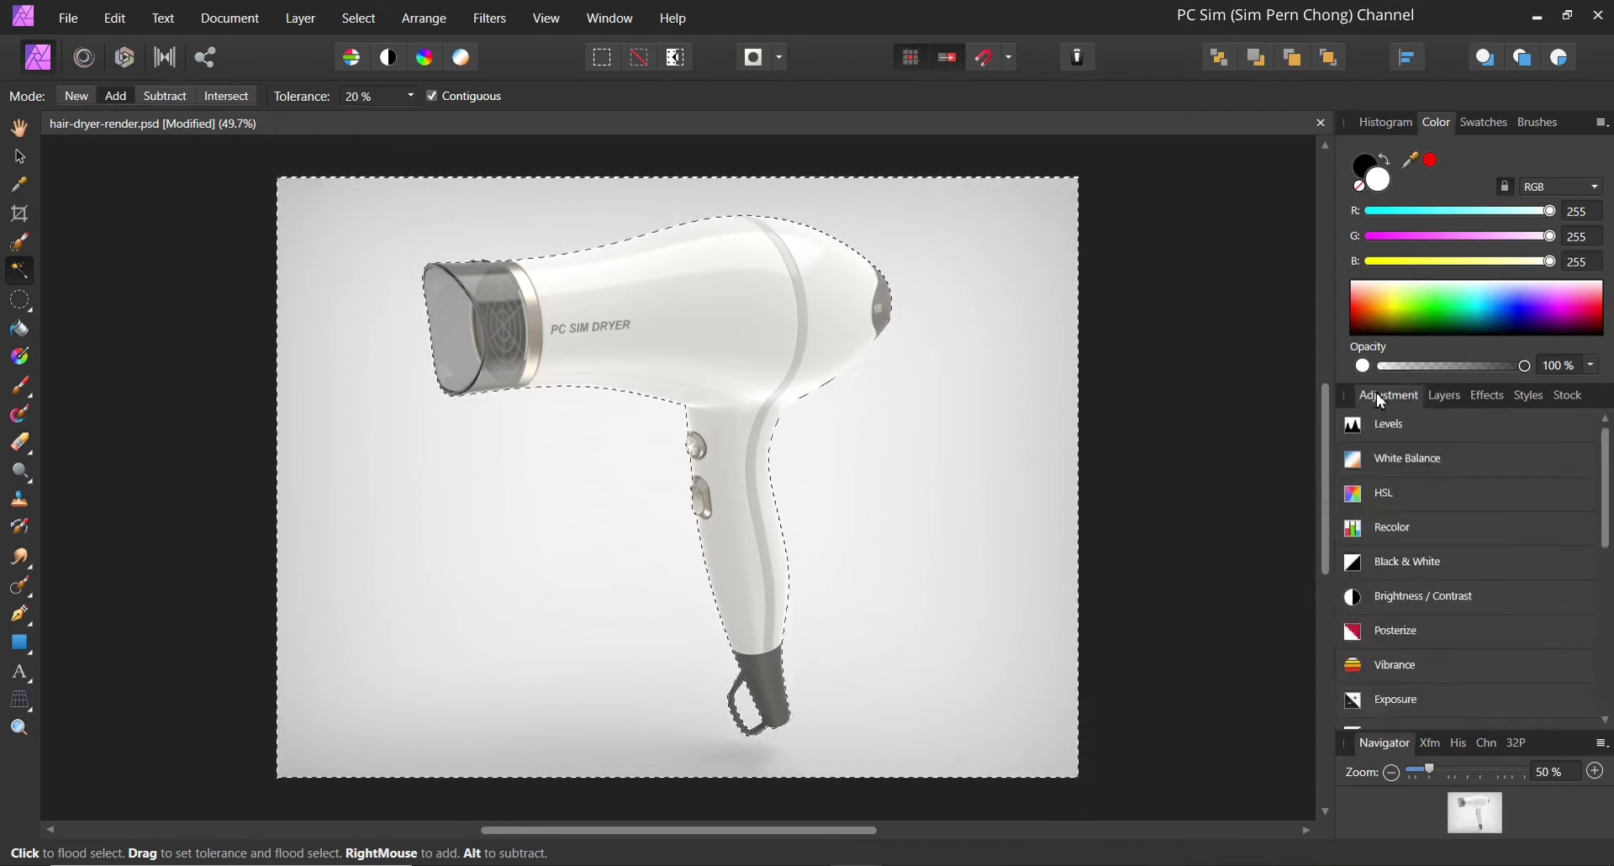
{"action": "left_click", "coordinate": [1377, 424]}
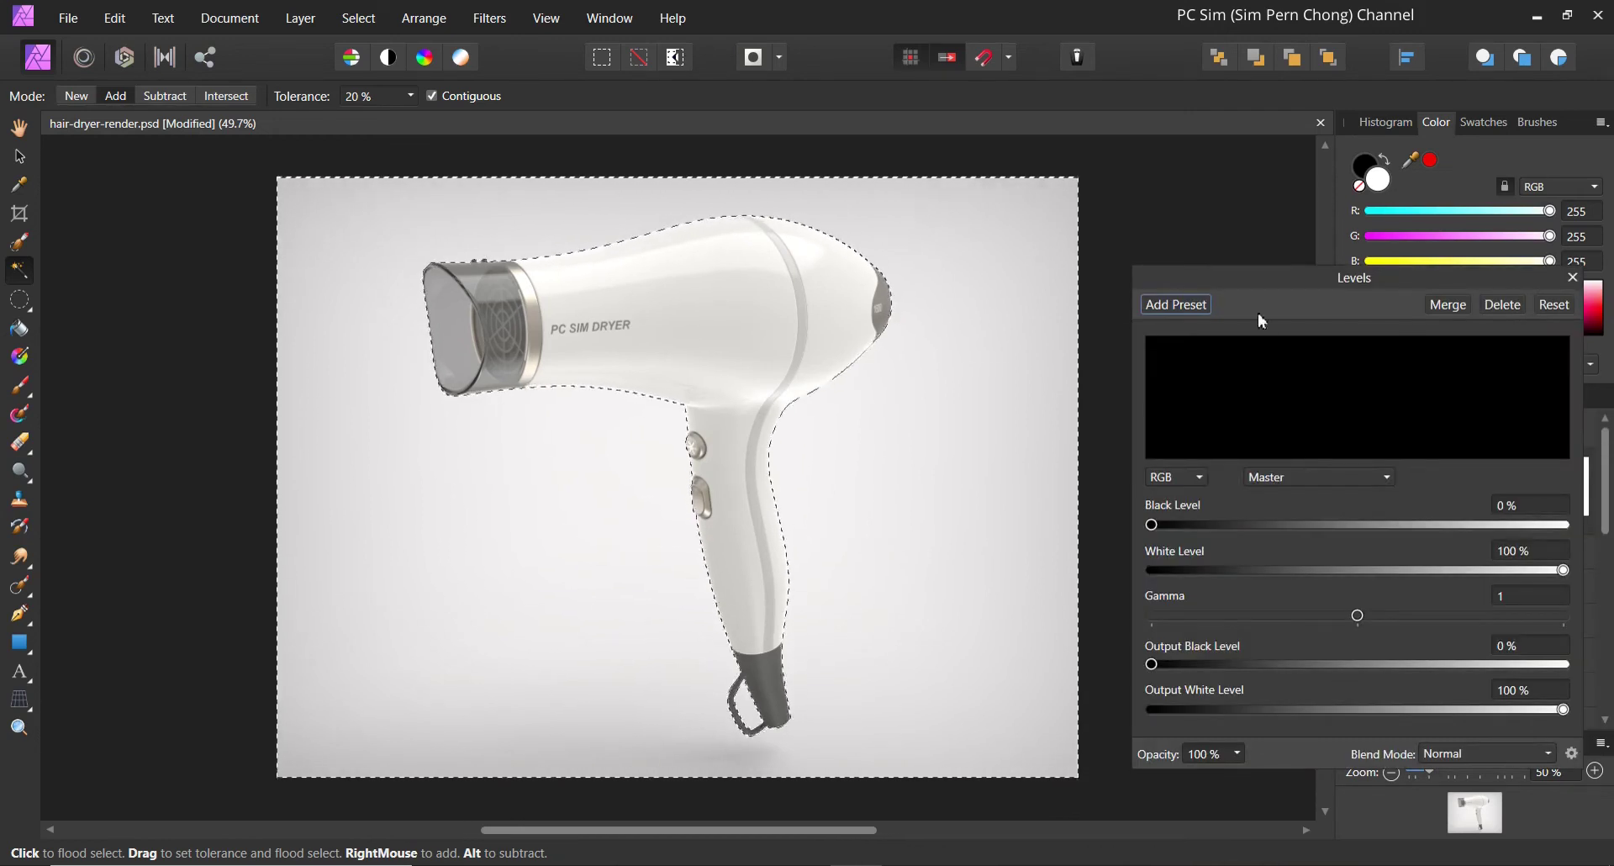
{"action": "left_click_drag", "start_coordinate": [1244, 279], "coordinate": [1126, 233]}
{"action": "left_click_drag", "start_coordinate": [1035, 480], "coordinate": [1065, 490]}
{"action": "mouse_move", "coordinate": [1445, 527]}
{"action": "left_mouse_down"}
{"action": "mouse_move", "coordinate": [1375, 531]}
{"action": "mouse_move", "coordinate": [1439, 529]}
{"action": "left_mouse_up"}
{"action": "left_click_drag", "start_coordinate": [1066, 478], "coordinate": [1248, 482]}
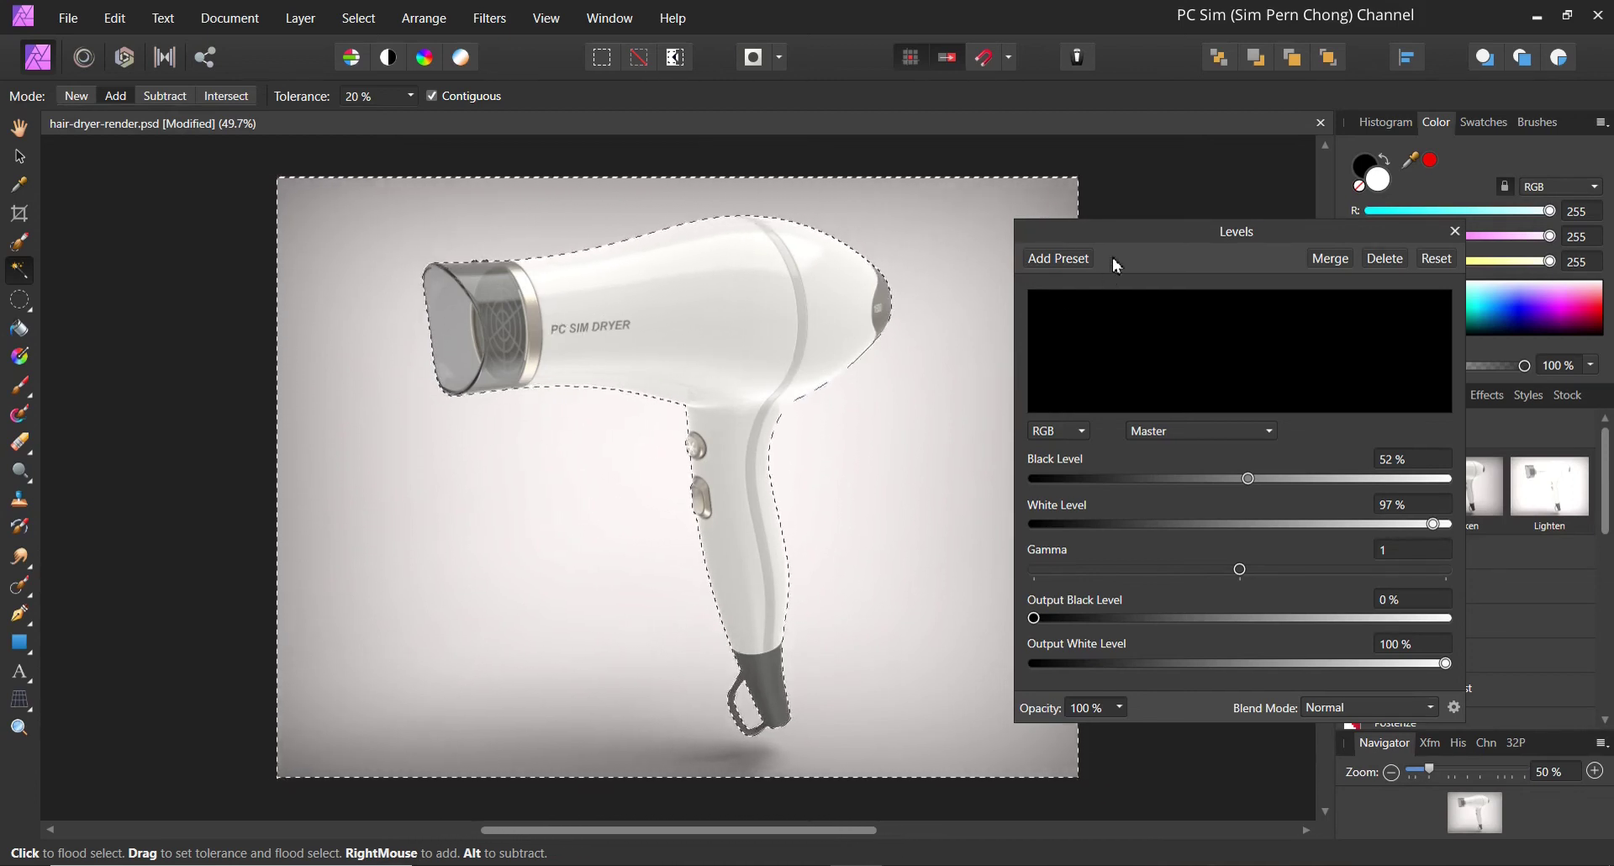
{"action": "left_click_drag", "start_coordinate": [1107, 229], "coordinate": [1132, 236]}
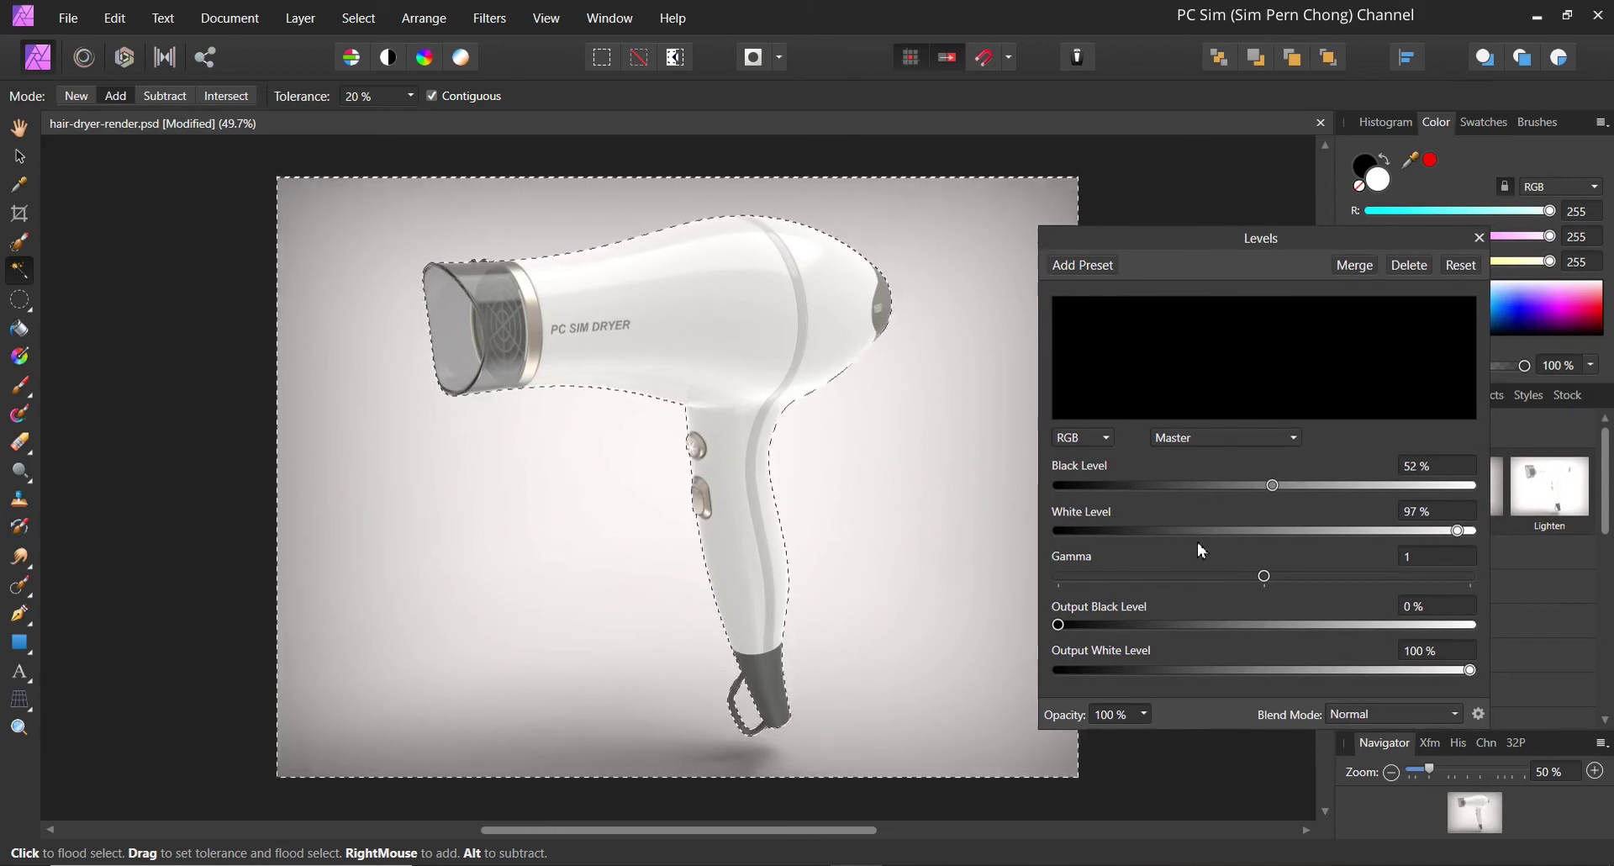
{"action": "left_click_drag", "start_coordinate": [1459, 531], "coordinate": [1459, 538]}
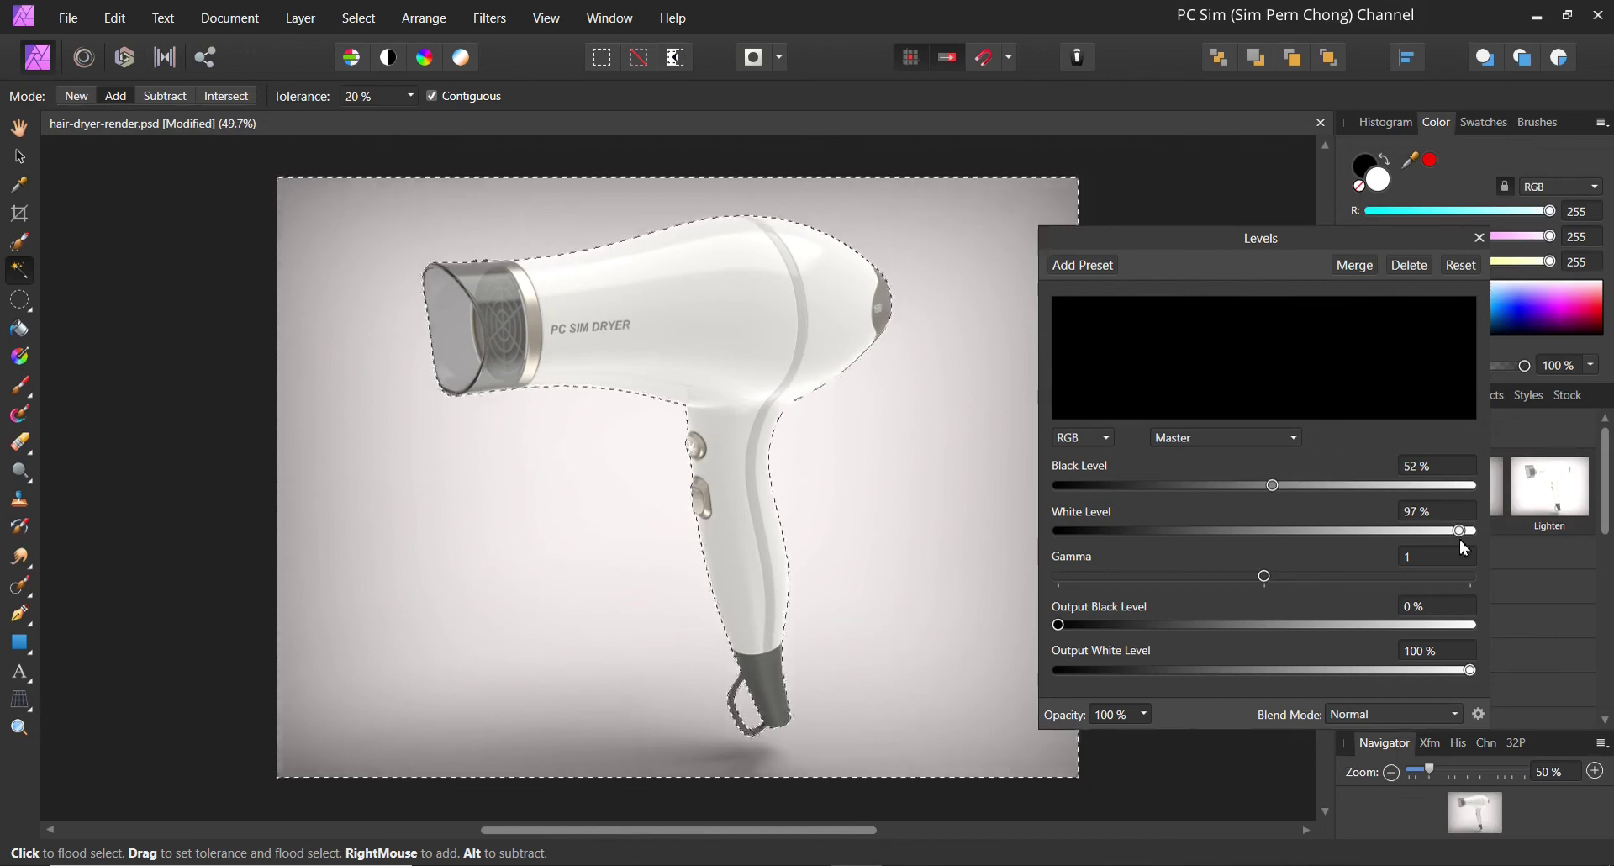
{"action": "left_click_drag", "start_coordinate": [1276, 494], "coordinate": [1302, 495]}
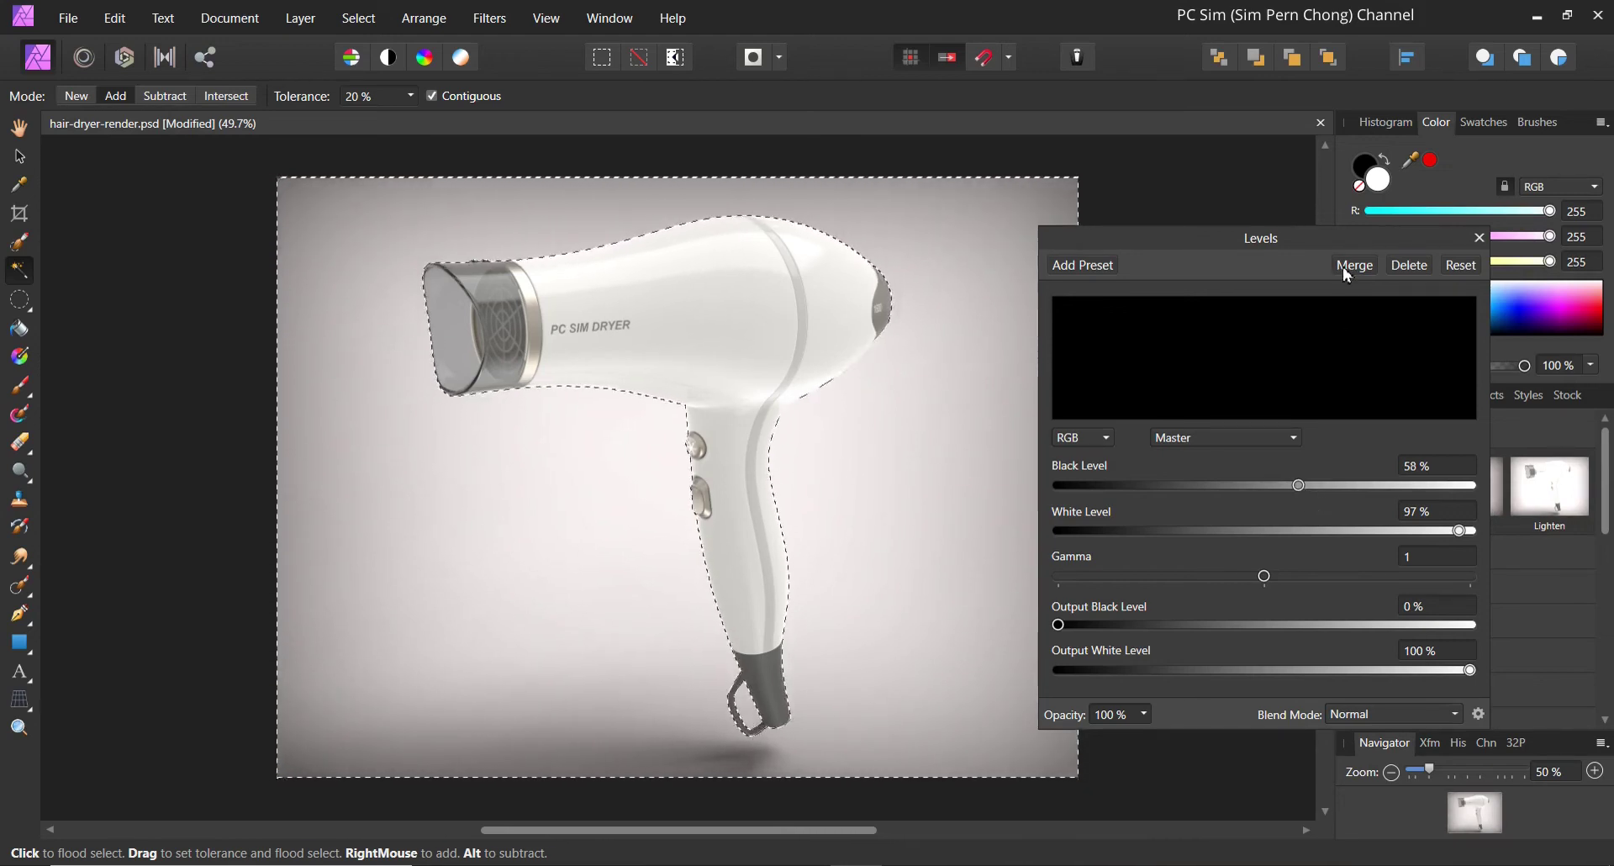
{"action": "left_click_drag", "start_coordinate": [1302, 498], "coordinate": [1298, 496]}
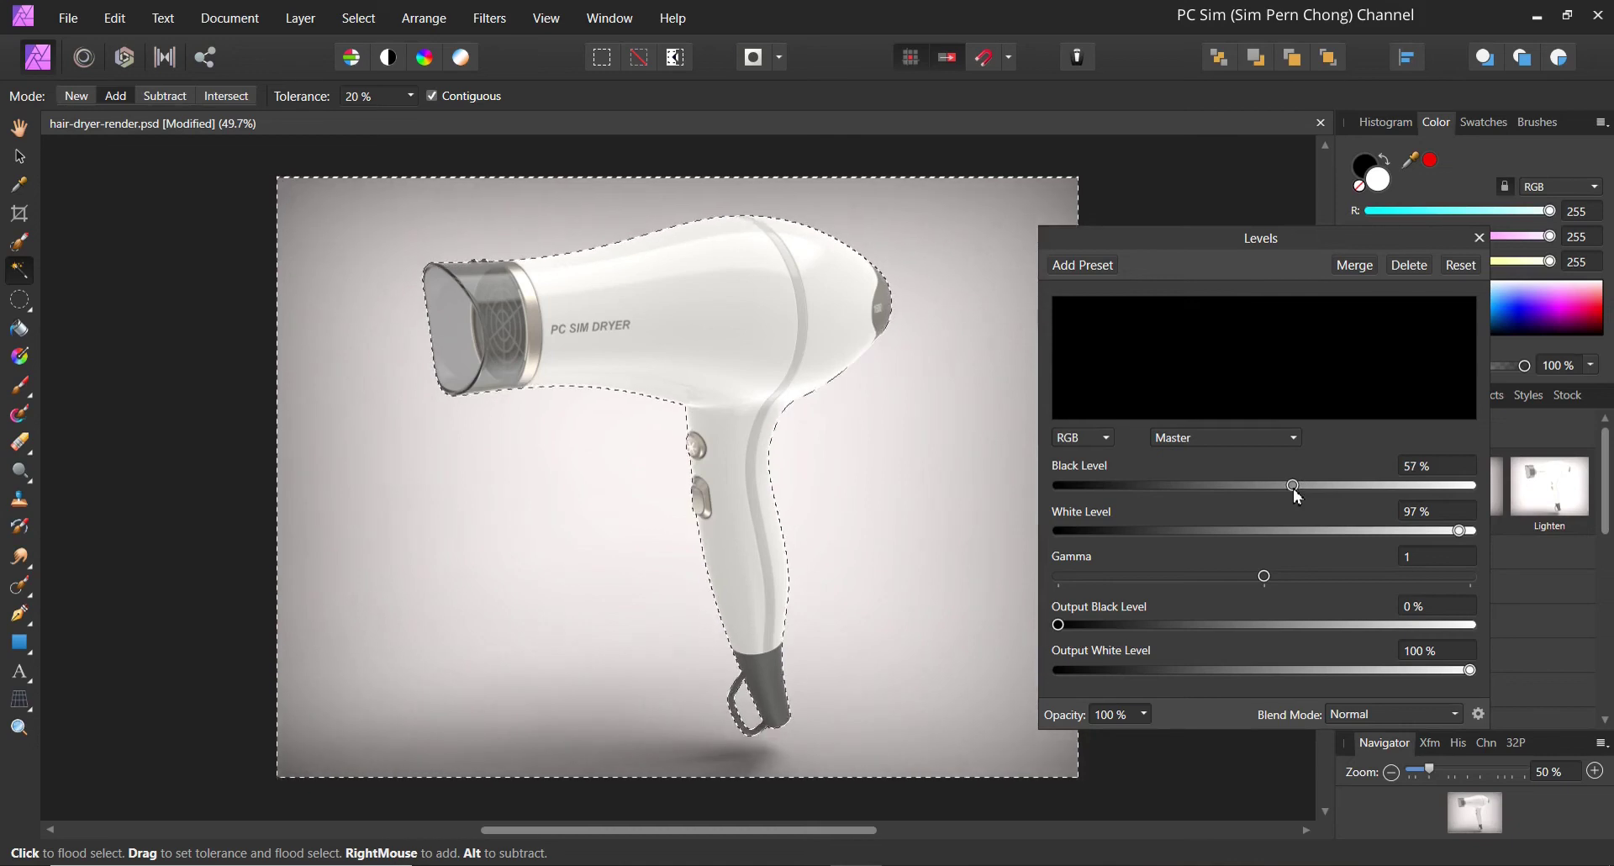
{"action": "left_click", "coordinate": [1343, 265]}
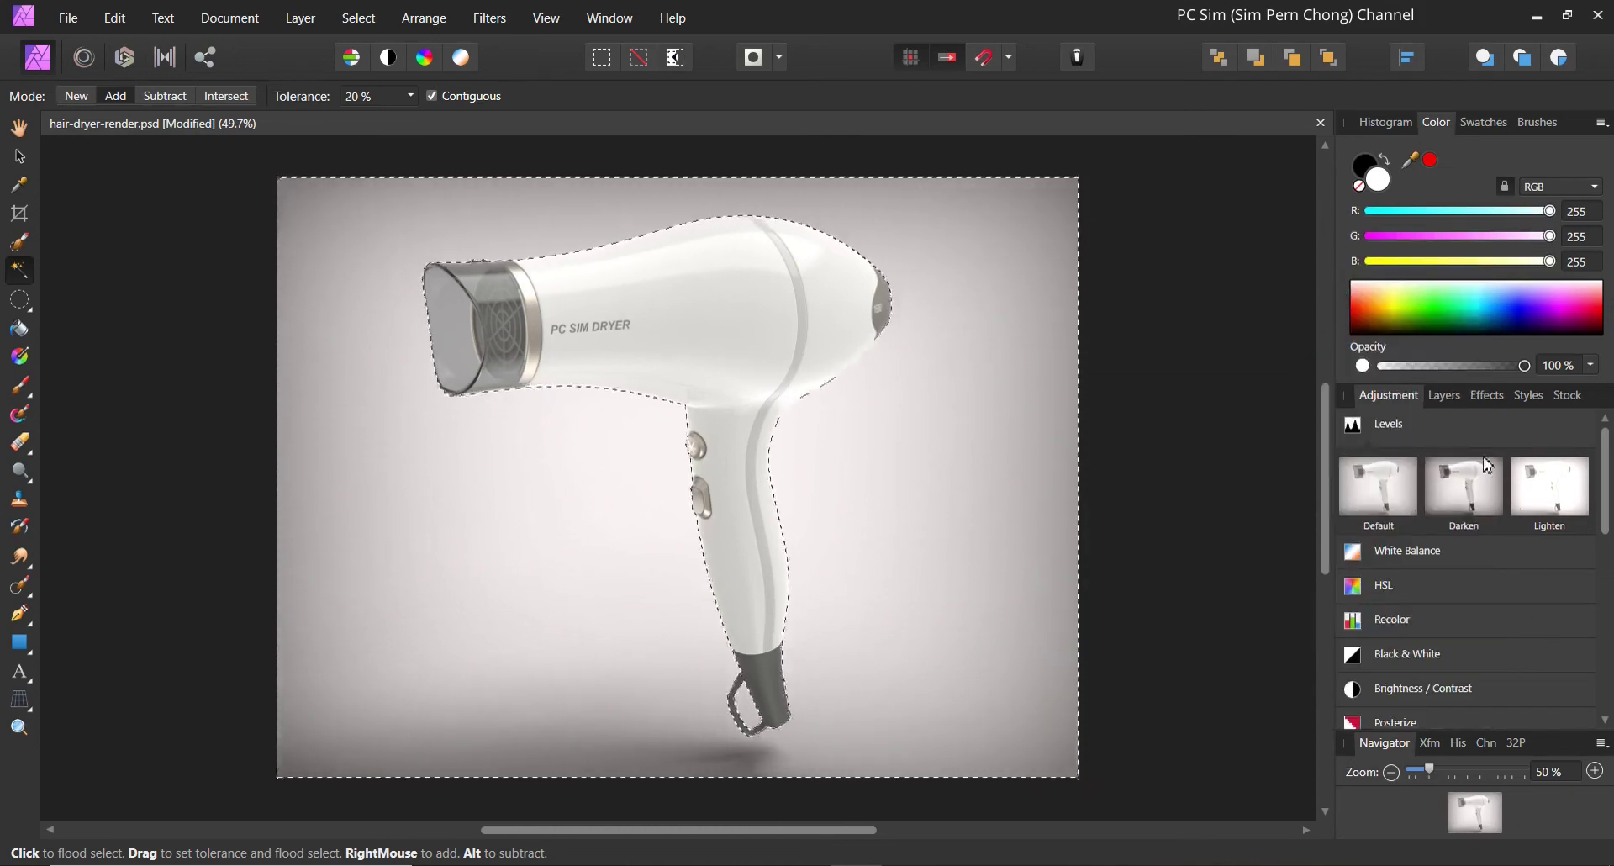
{"action": "left_click", "coordinate": [1442, 400]}
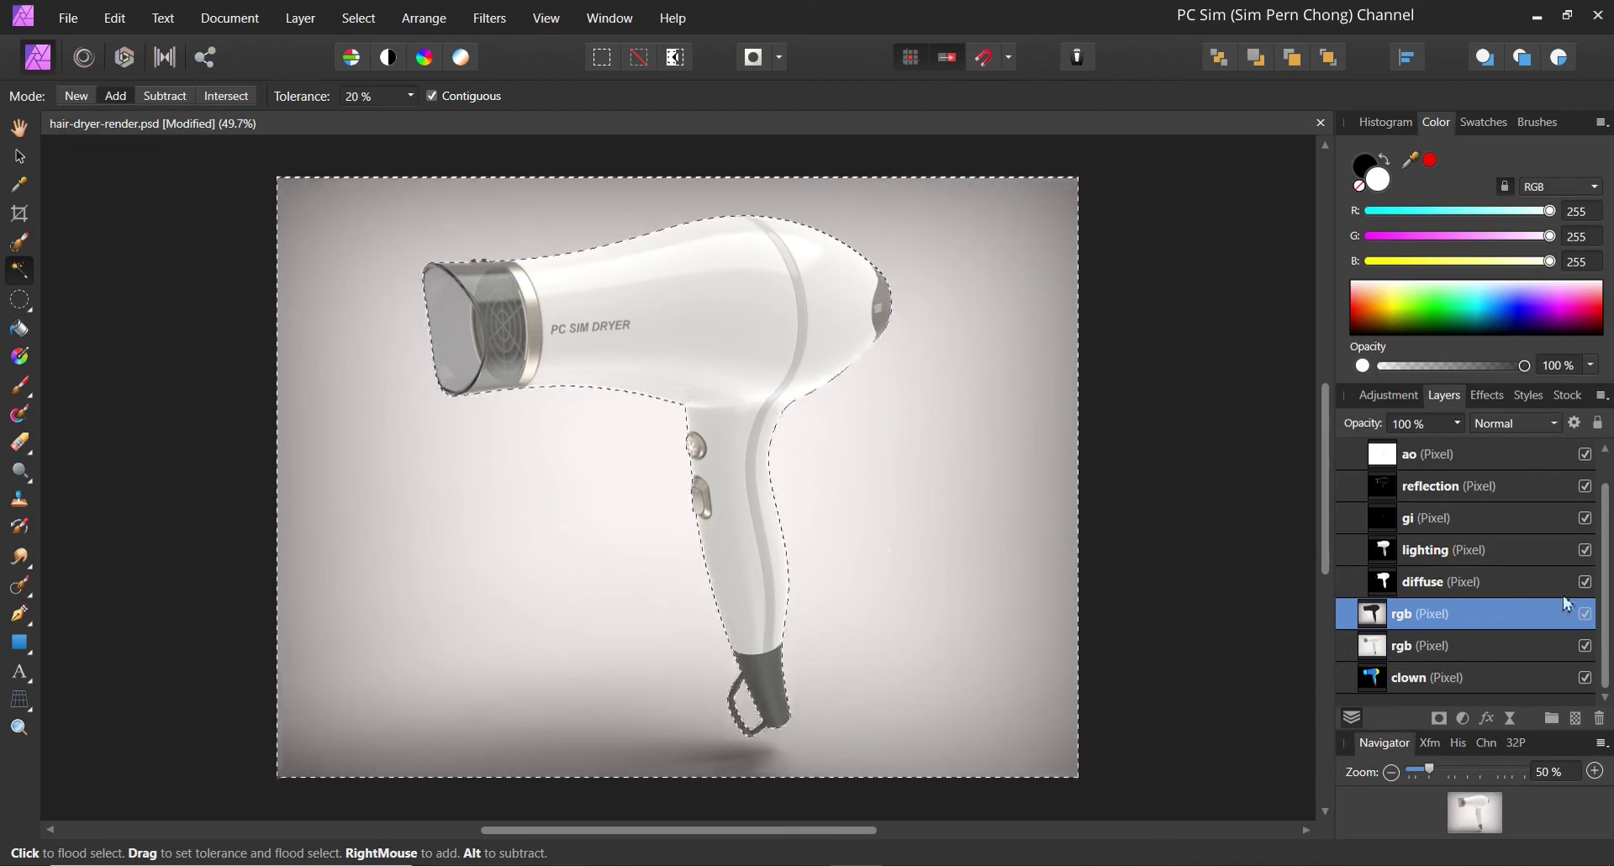
Hide the reflection, gi, lighting and diffuse render passes.
{"action": "left_click_drag", "start_coordinate": [1607, 597], "coordinate": [1601, 561]}
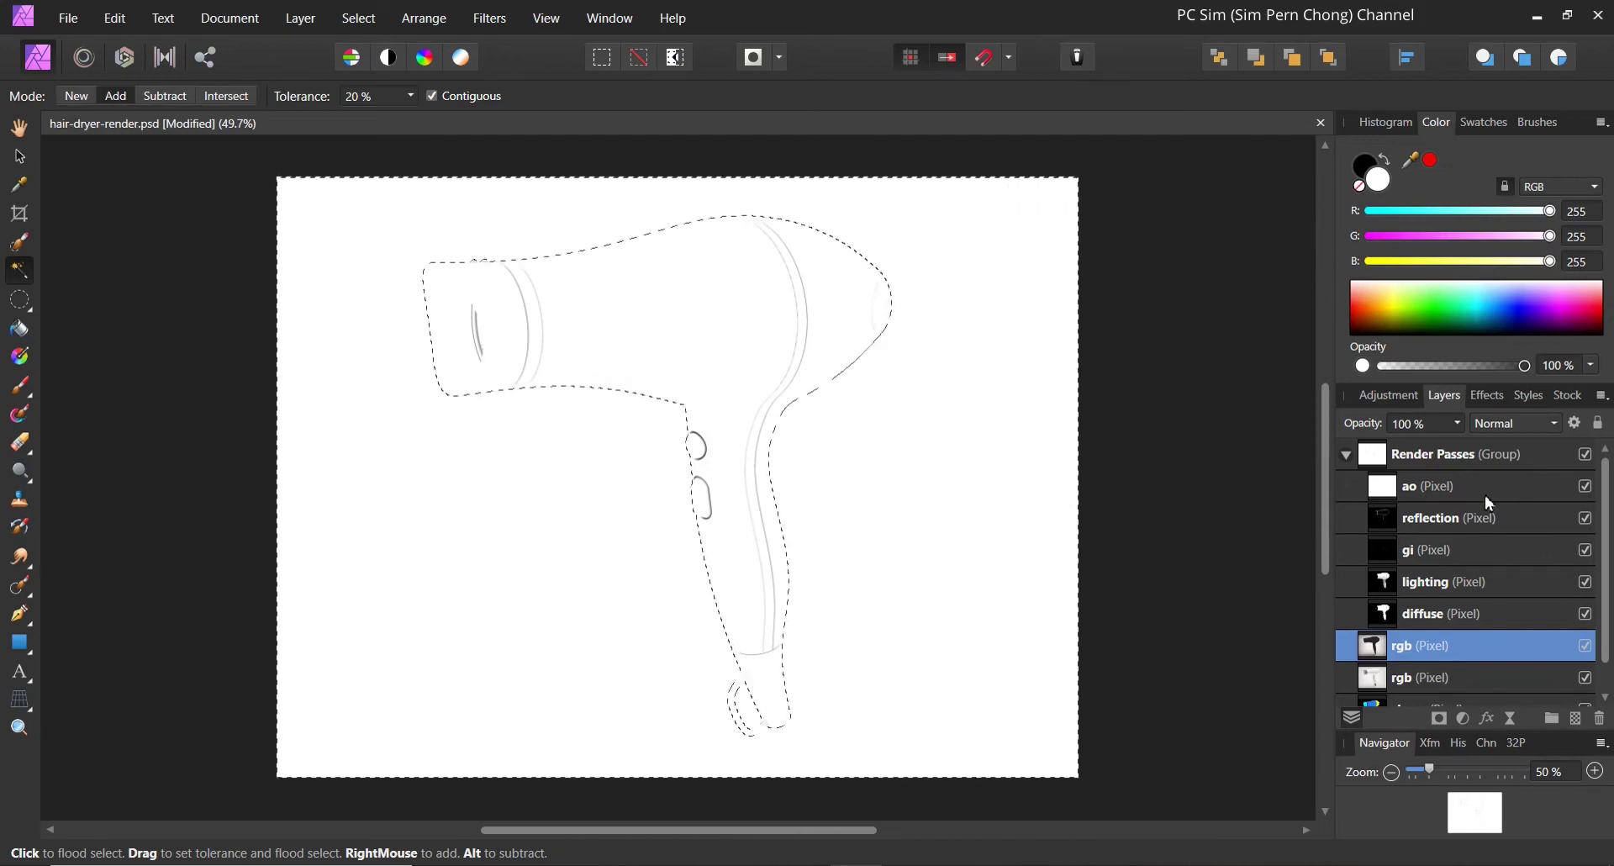
{"action": "left_click", "coordinate": [1584, 518]}
{"action": "left_click", "coordinate": [1585, 550]}
{"action": "left_click", "coordinate": [1585, 581]}
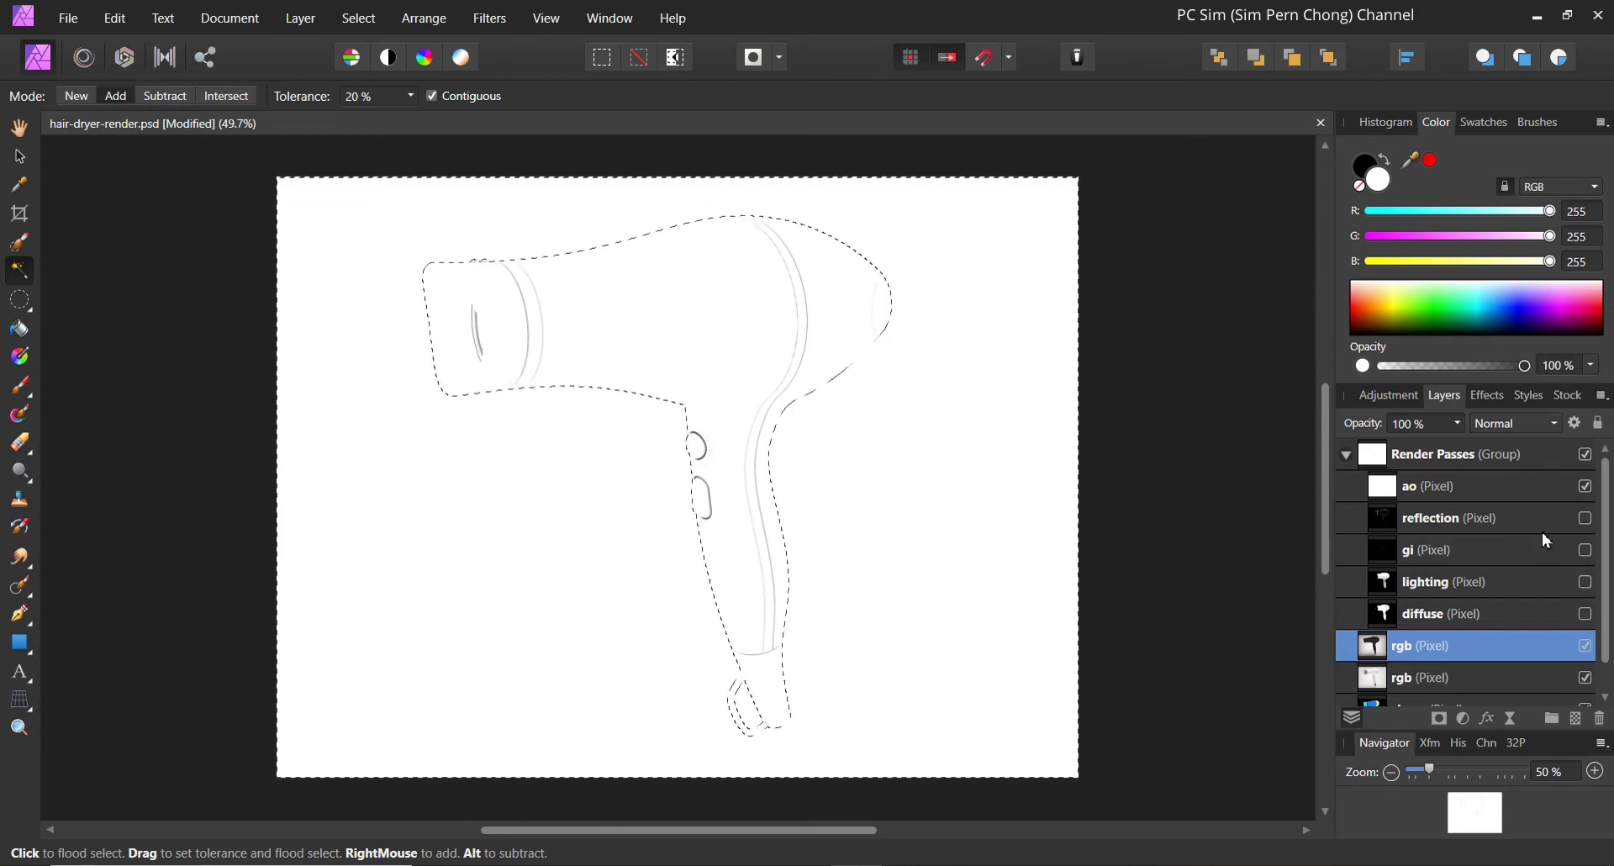
Select the ao pass layer and deselect the background selection.
{"action": "left_click", "coordinate": [1529, 486]}
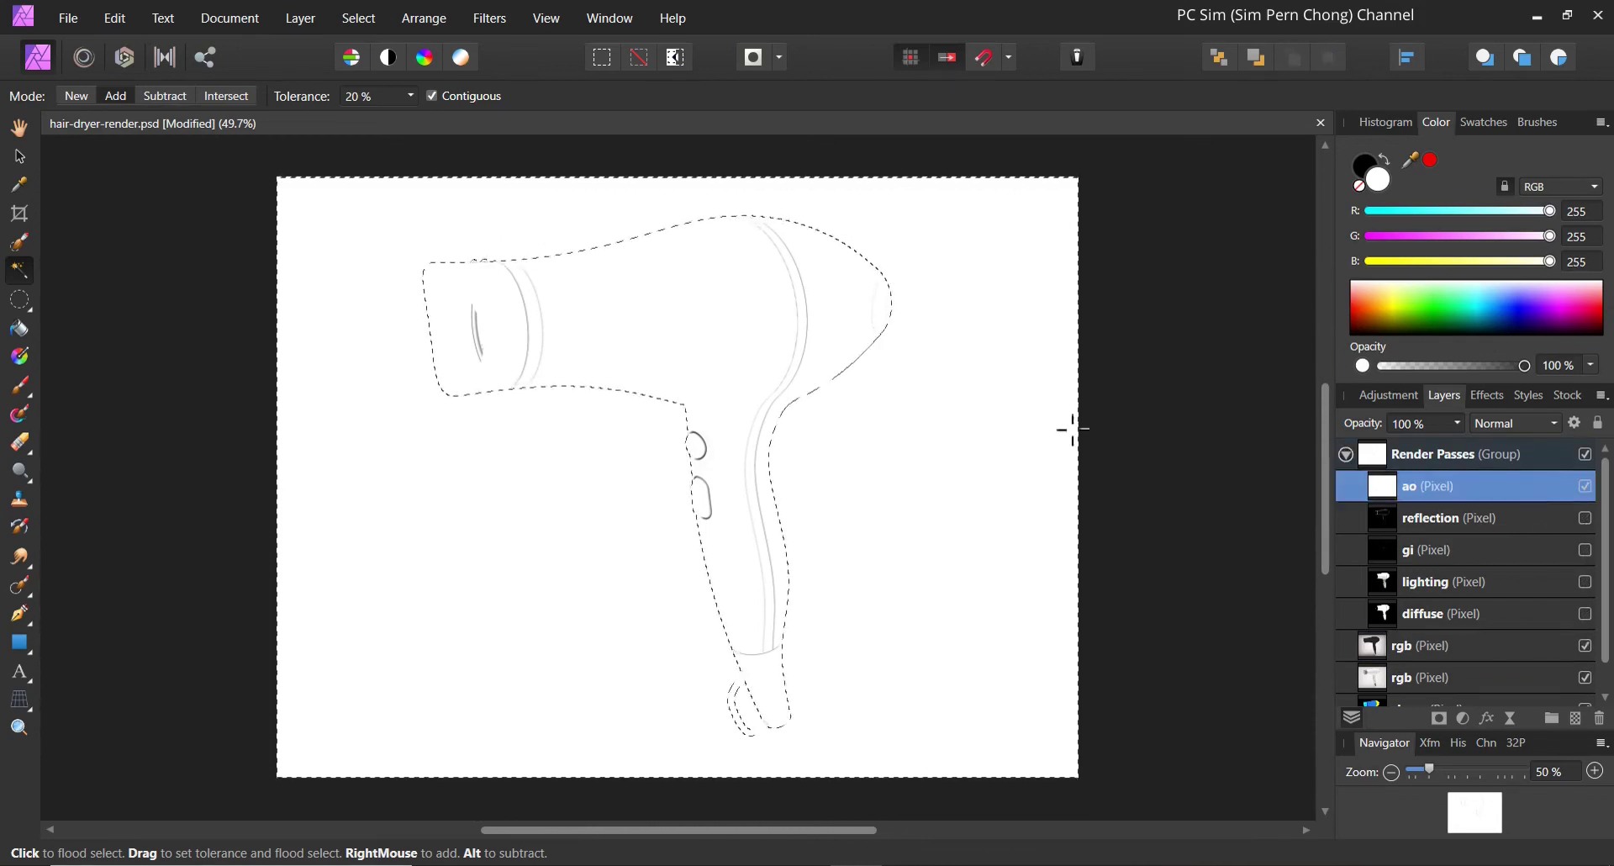
{"action": "left_click", "coordinate": [492, 21]}
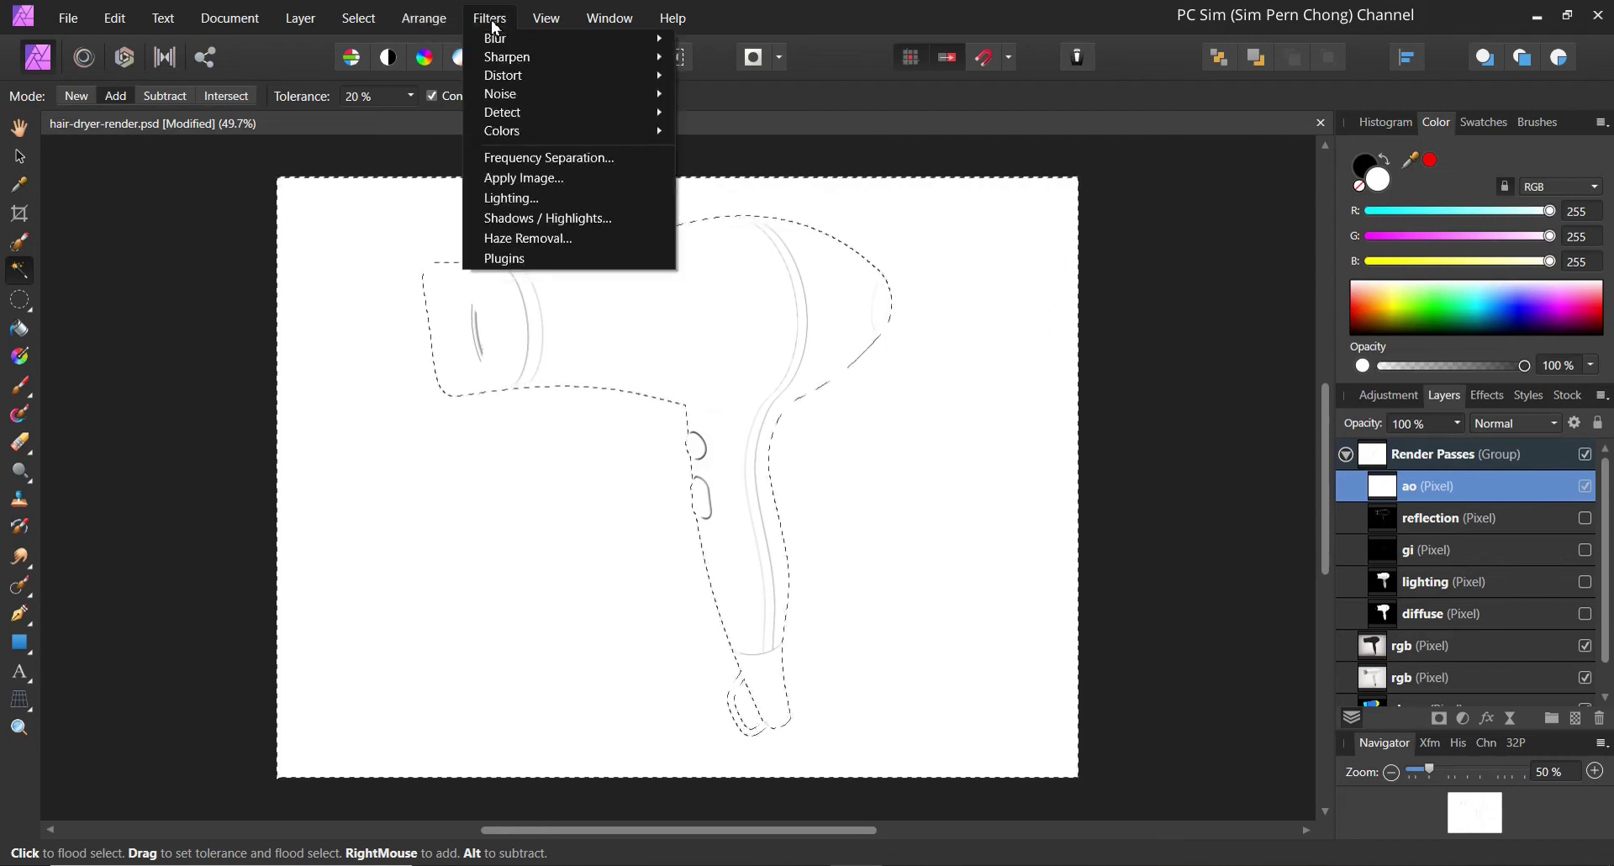
{"action": "mouse_move", "coordinate": [426, 25]}
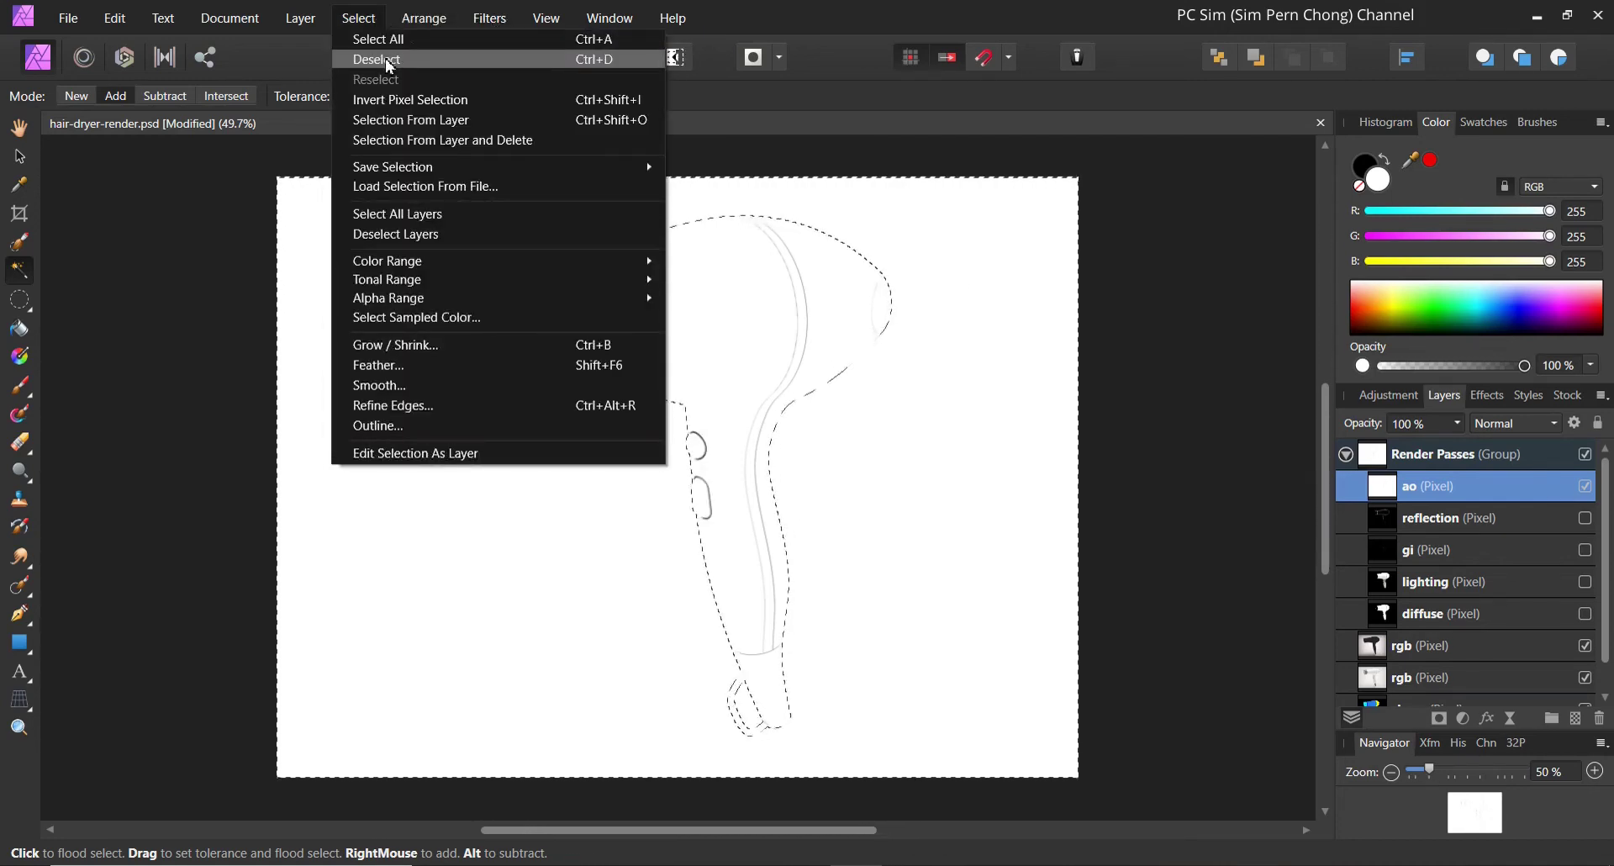
{"action": "left_click", "coordinate": [385, 62]}
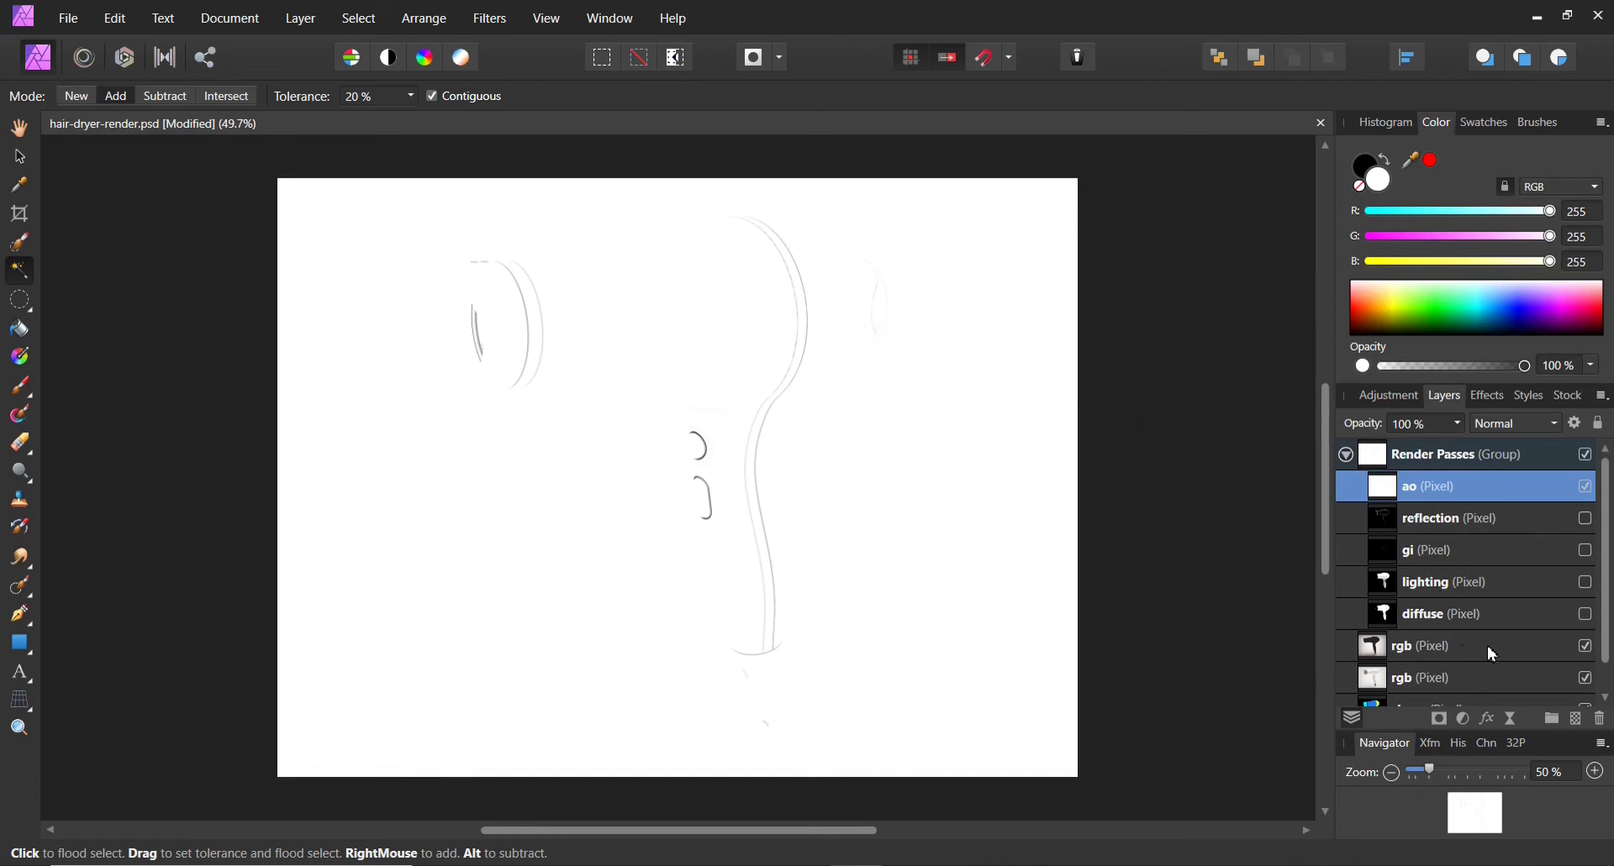
{"action": "left_click", "coordinate": [1553, 426]}
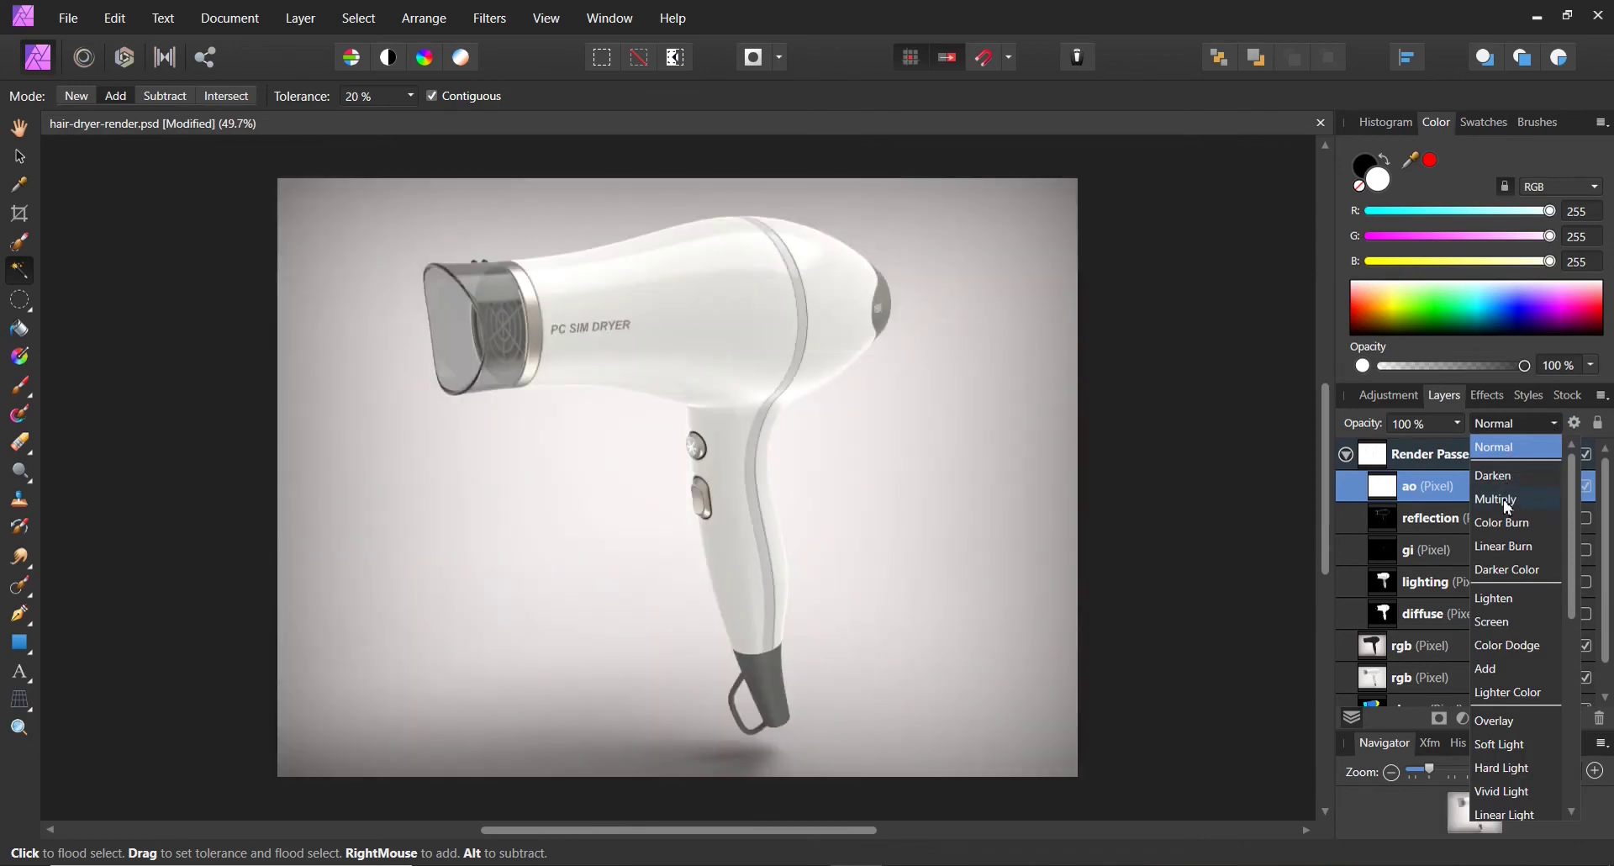
Set the ao pass to Multiply and zoom in close on the dryer's body.
{"action": "left_click", "coordinate": [1506, 504]}
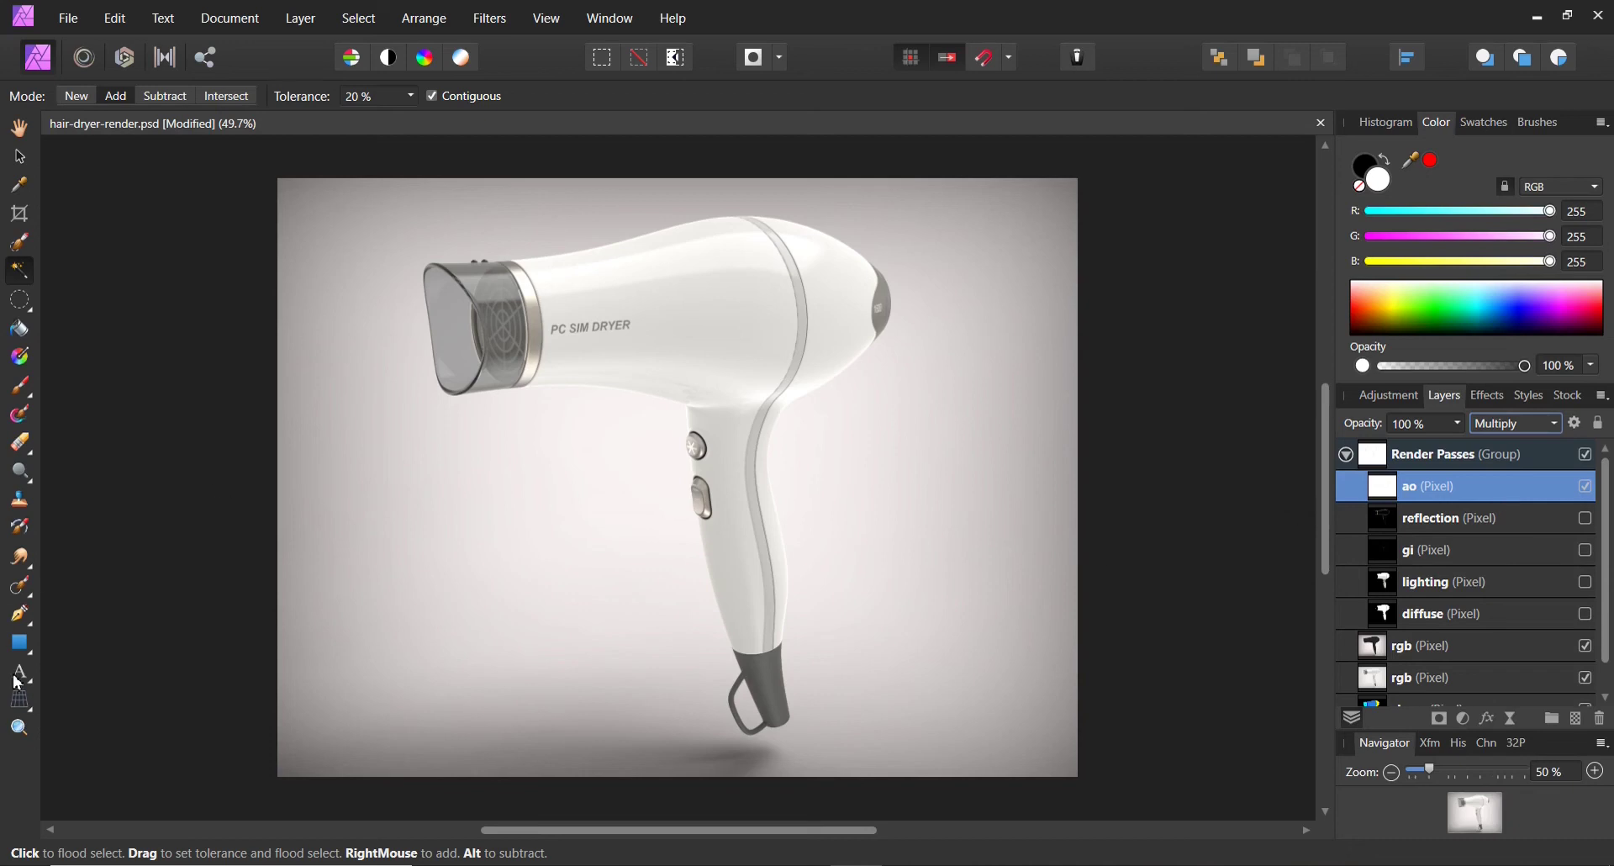
{"action": "left_click", "coordinate": [20, 727]}
{"action": "left_click", "coordinate": [810, 338]}
{"action": "left_click", "coordinate": [806, 320]}
{"action": "left_click", "coordinate": [806, 322]}
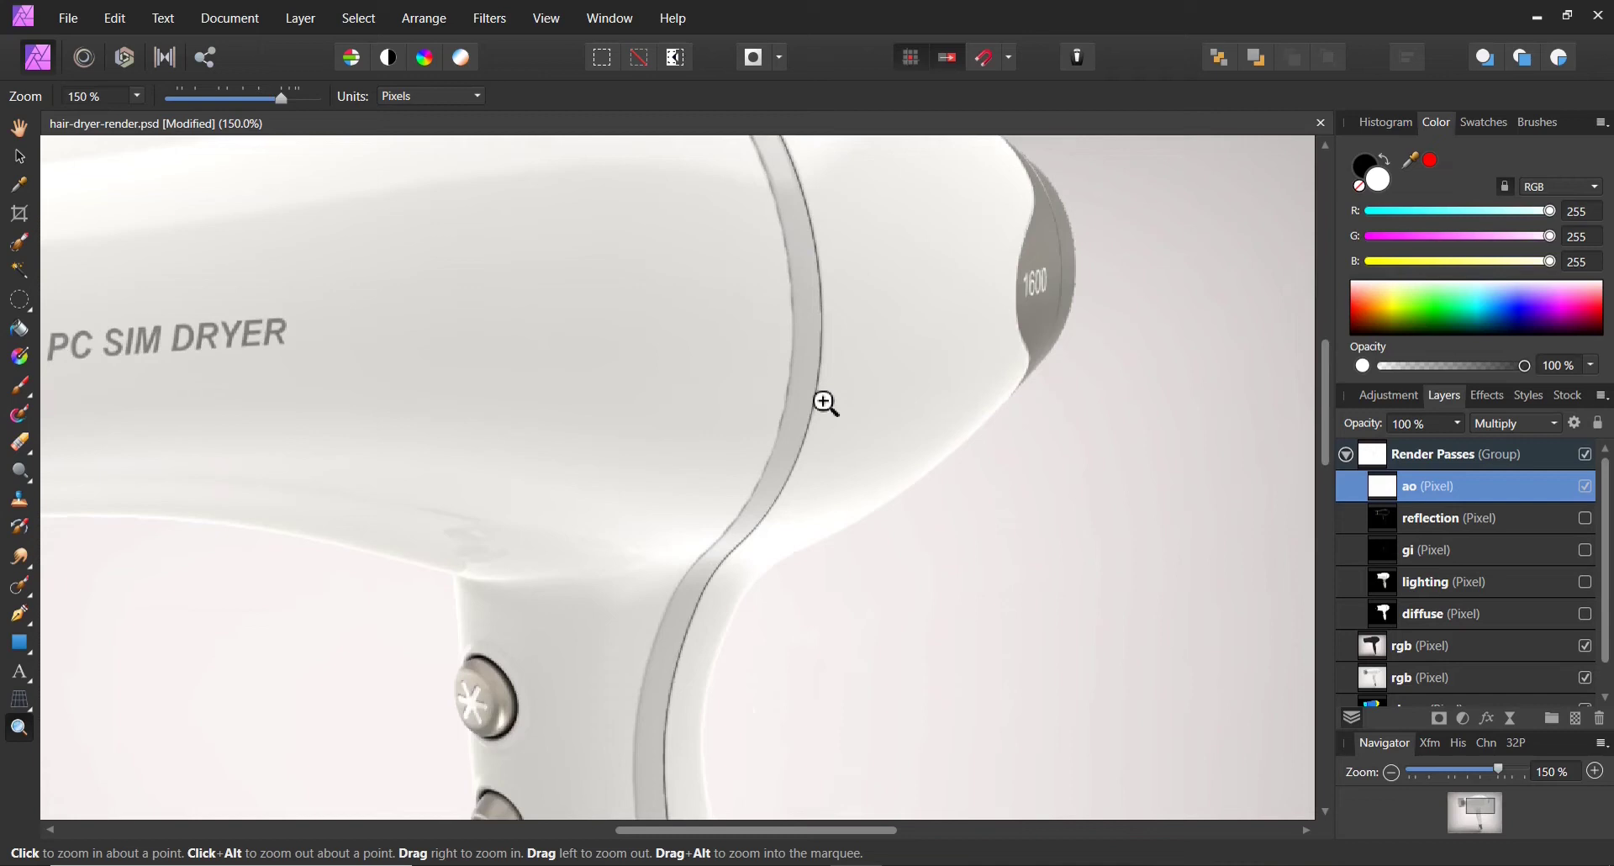
{"action": "scroll", "coordinate": [816, 417], "scroll_direction": "up", "scroll_amount": 4}
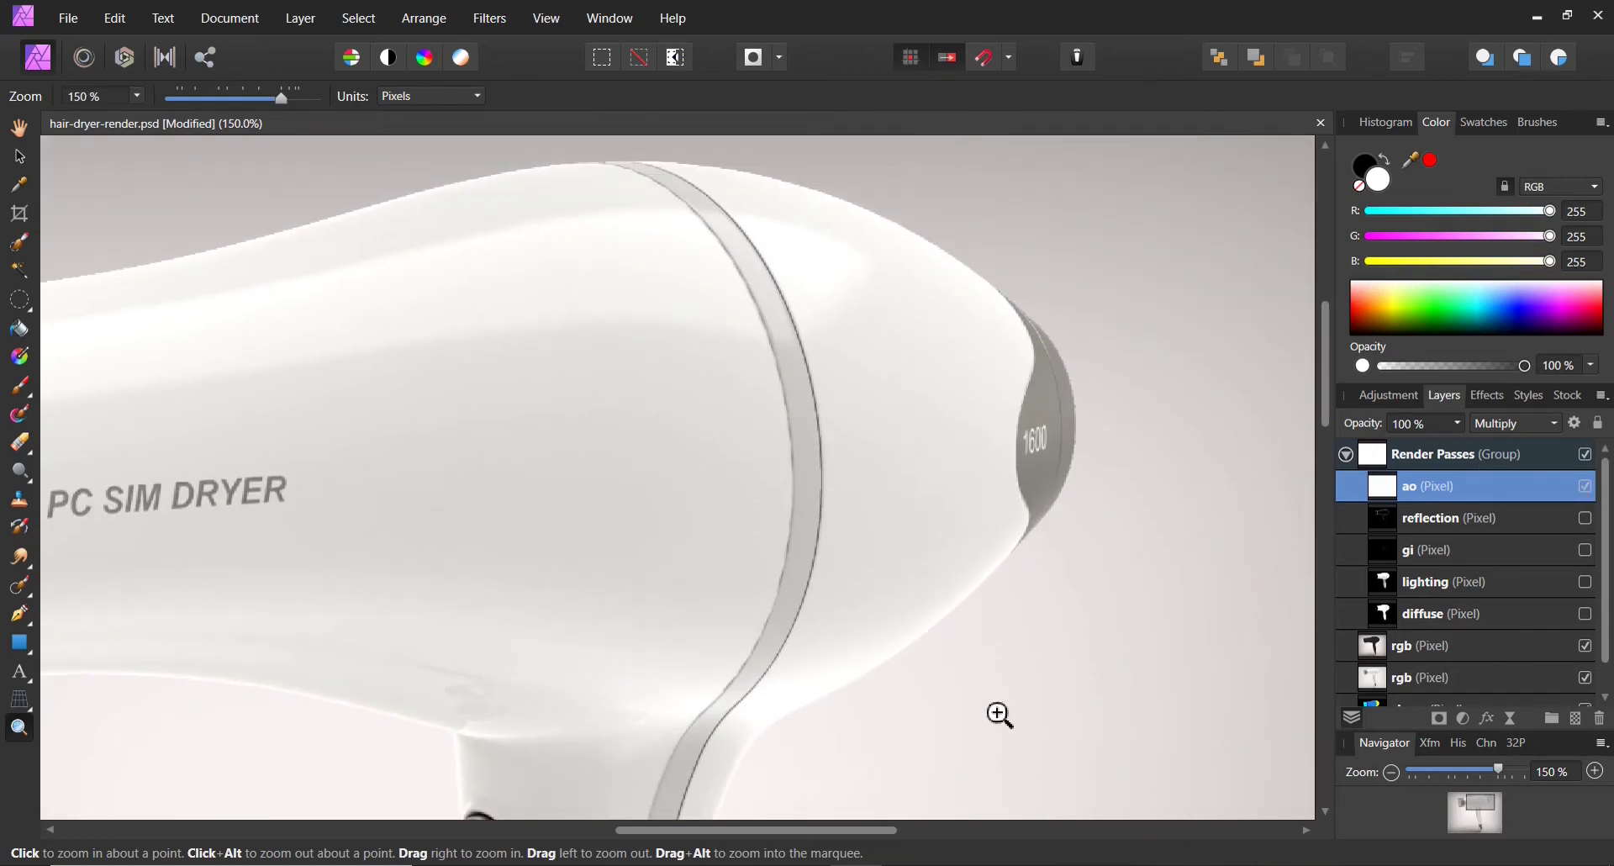
{"action": "left_click_drag", "start_coordinate": [863, 831], "coordinate": [787, 831]}
Toggle the ao pass off and on at different zoom levels to compare its shading.
{"action": "left_click", "coordinate": [1588, 489]}
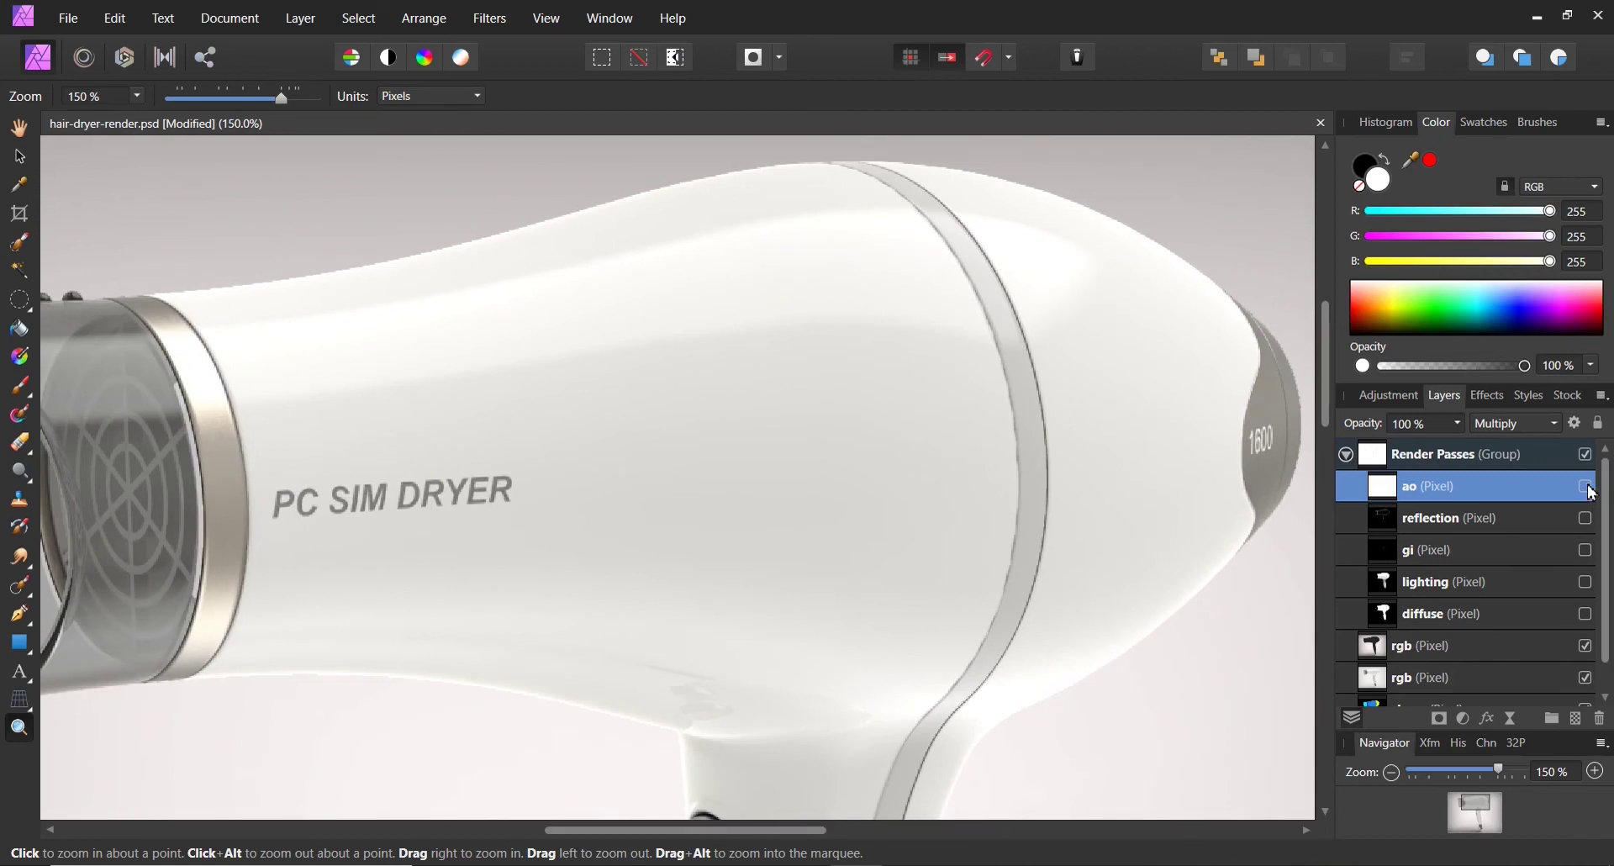
{"action": "left_click", "coordinate": [1588, 489]}
{"action": "left_click", "coordinate": [960, 475], "text": "alt"}
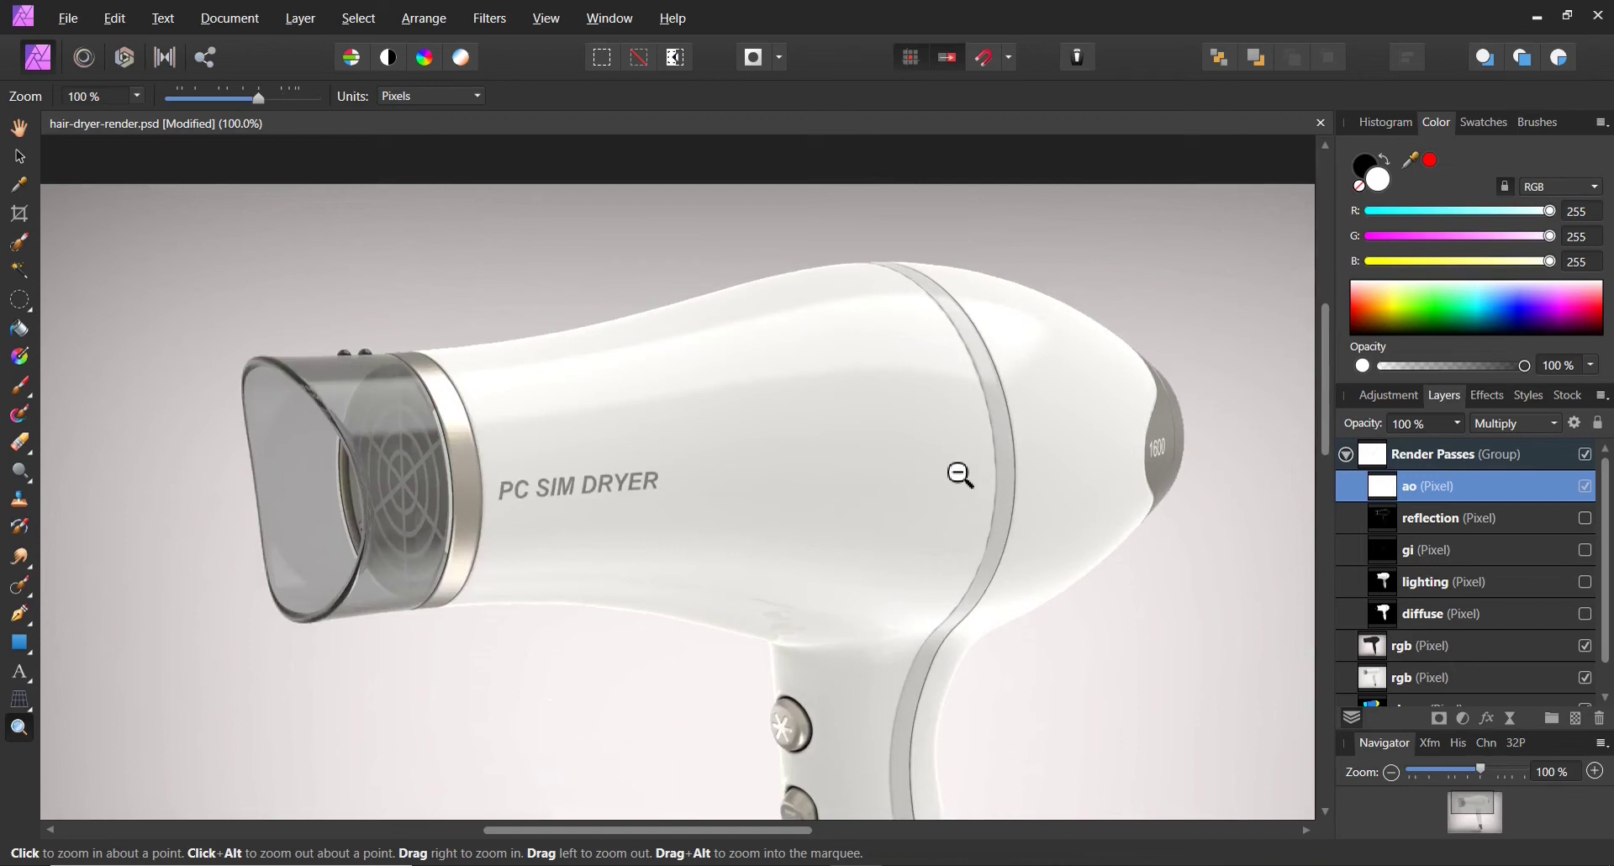
{"action": "left_click", "coordinate": [960, 474], "text": "alt"}
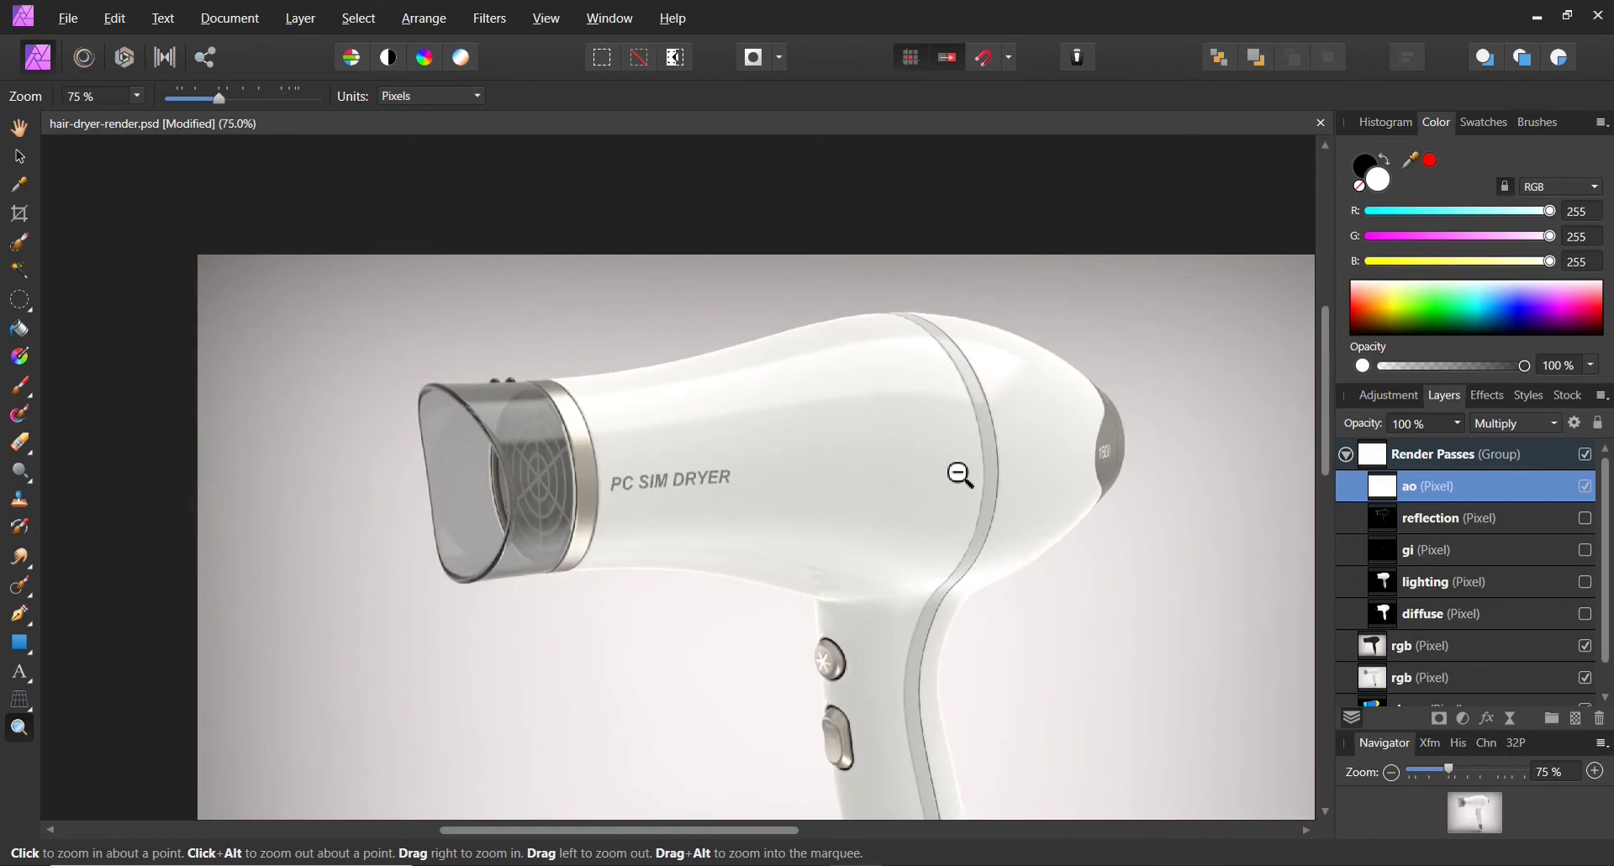
{"action": "left_click", "coordinate": [1585, 487]}
{"action": "left_click", "coordinate": [1585, 486]}
{"action": "left_click", "coordinate": [1586, 487]}
{"action": "left_click", "coordinate": [1586, 487]}
{"action": "left_click", "coordinate": [1455, 427]}
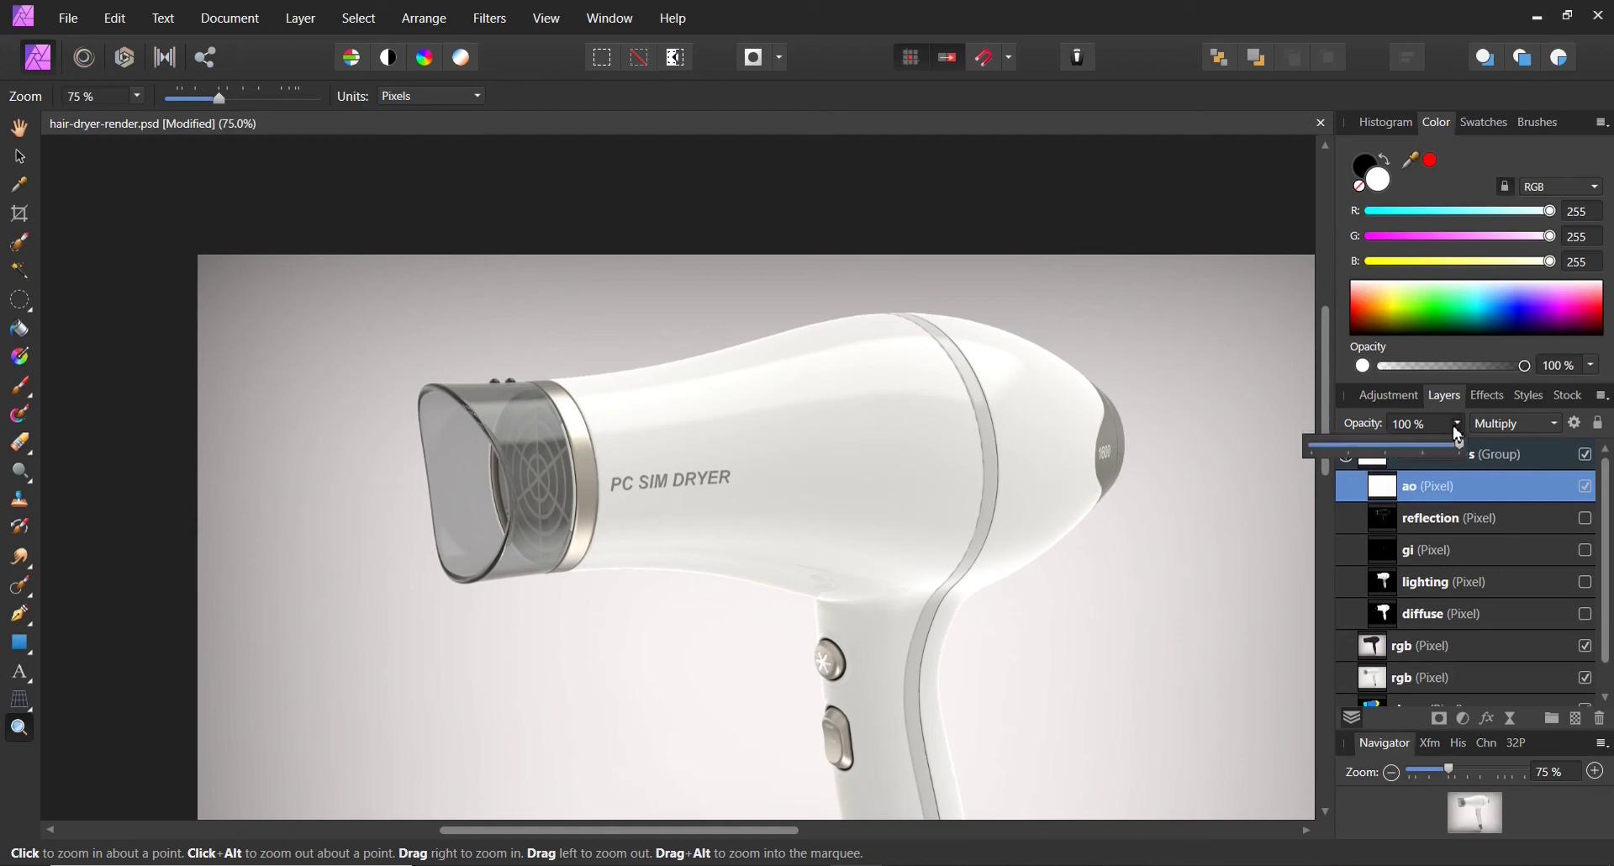
Lower the ao pass opacity and toggle the render passes to compare before and after.
{"action": "left_click_drag", "start_coordinate": [1457, 450], "coordinate": [1418, 463]}
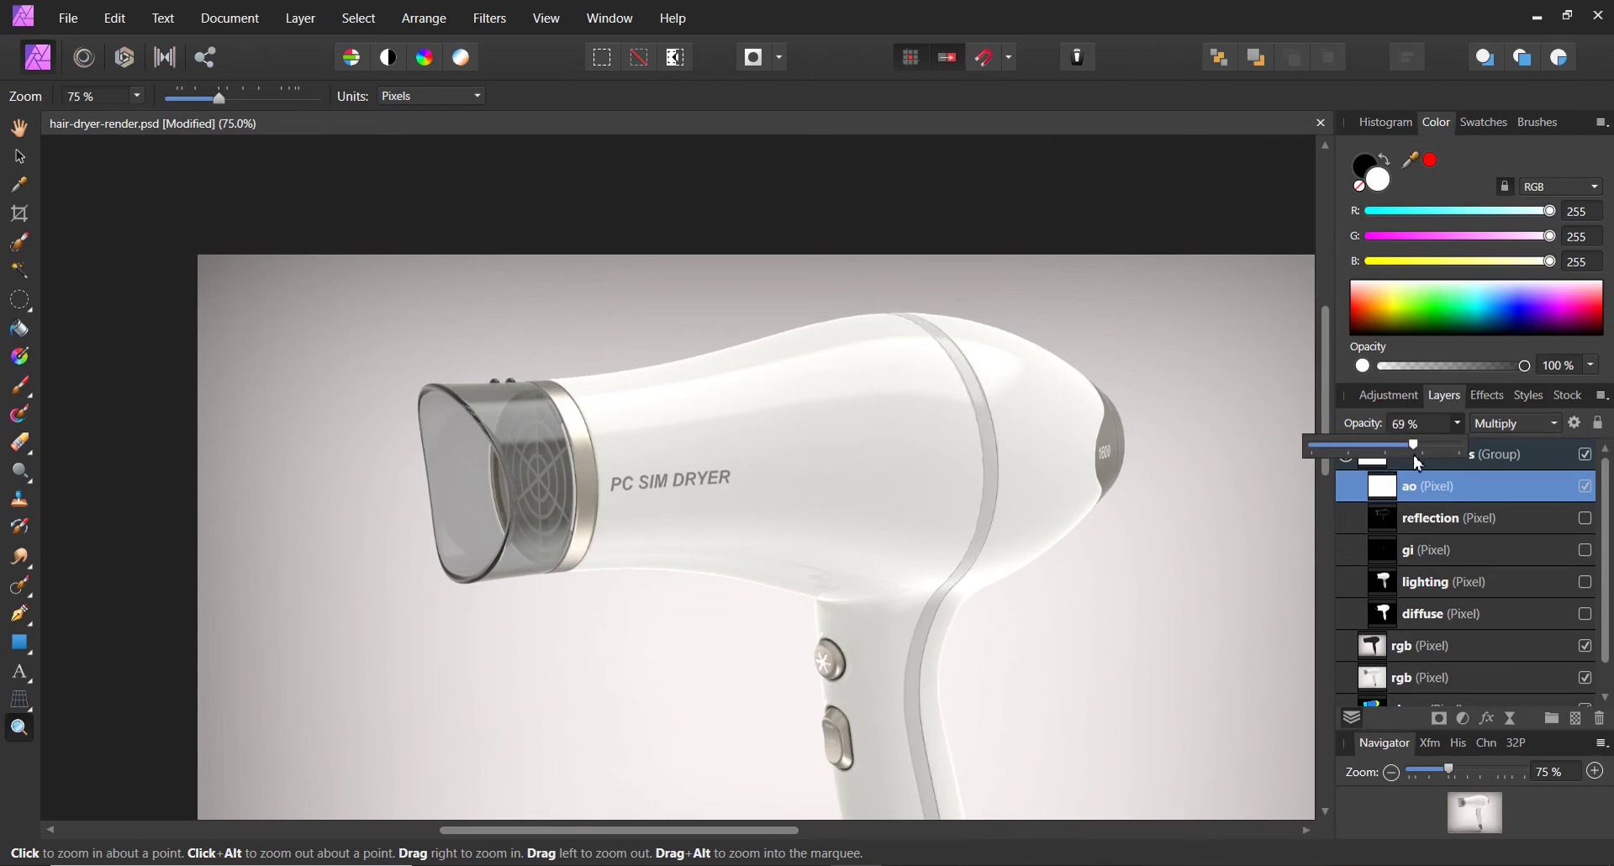
{"action": "scroll", "coordinate": [1156, 552], "scroll_direction": "down", "scroll_amount": 1}
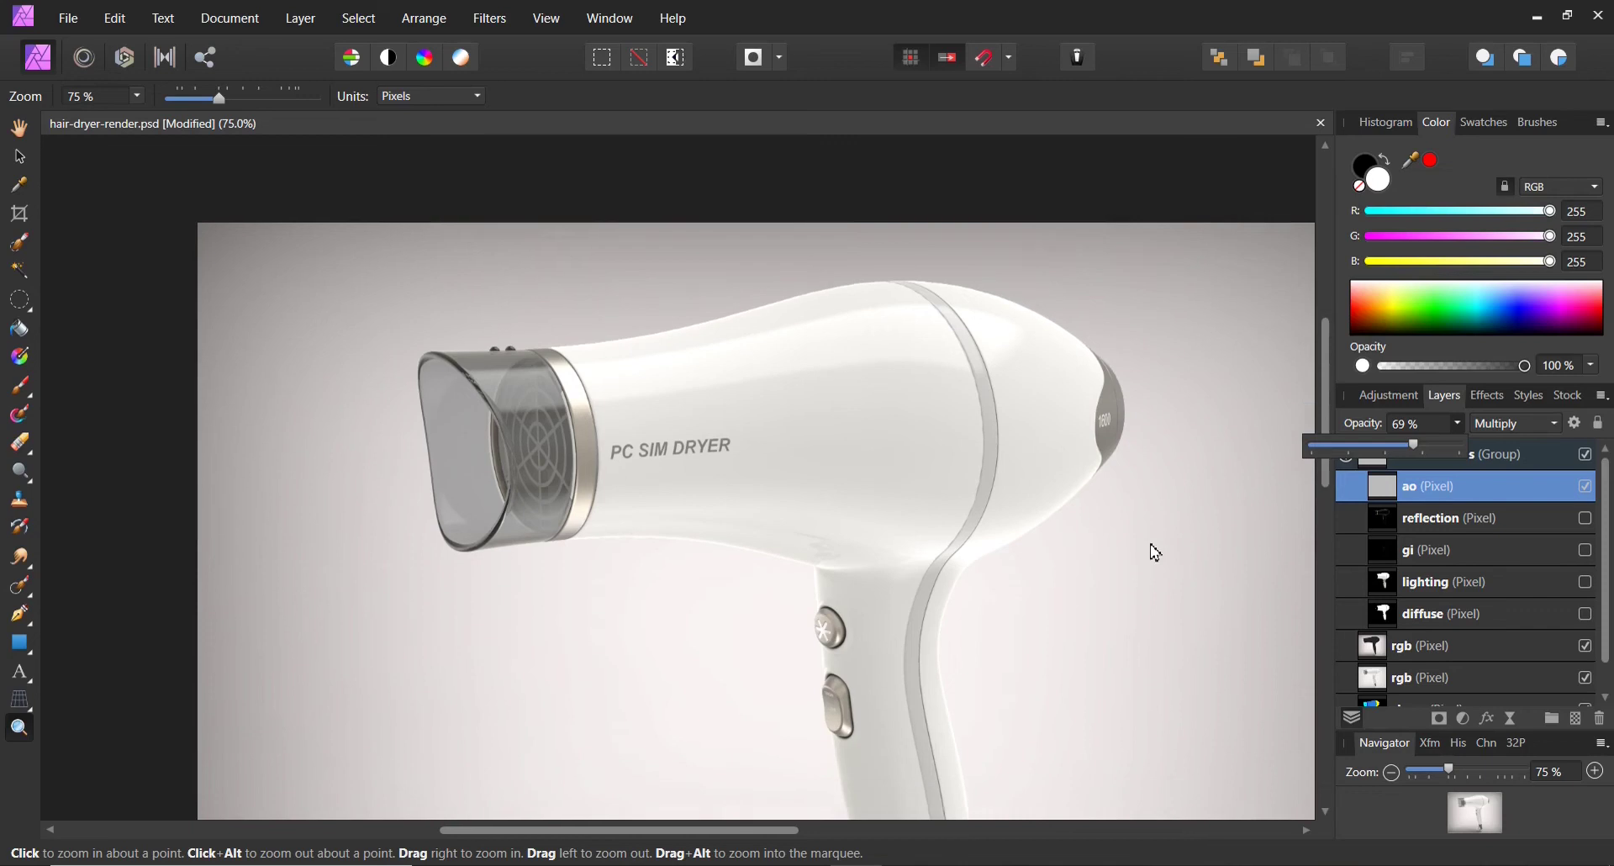
{"action": "scroll", "coordinate": [1156, 552], "scroll_direction": "down", "scroll_amount": 5}
{"action": "scroll", "coordinate": [1156, 552], "scroll_direction": "up", "scroll_amount": 2}
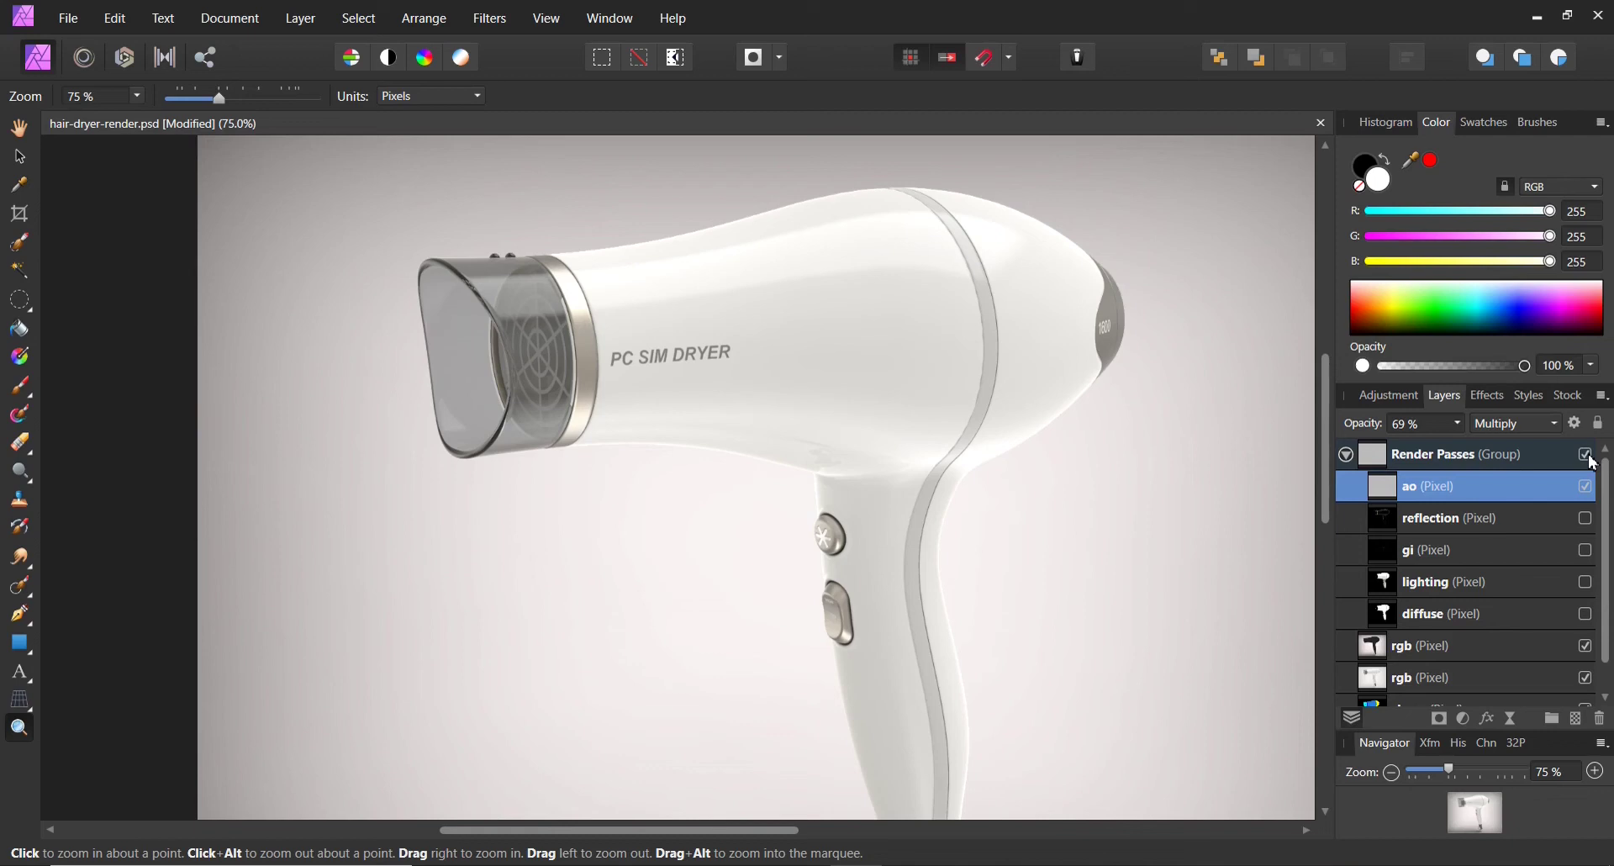
{"action": "left_click", "coordinate": [1586, 487]}
{"action": "left_click", "coordinate": [1586, 489]}
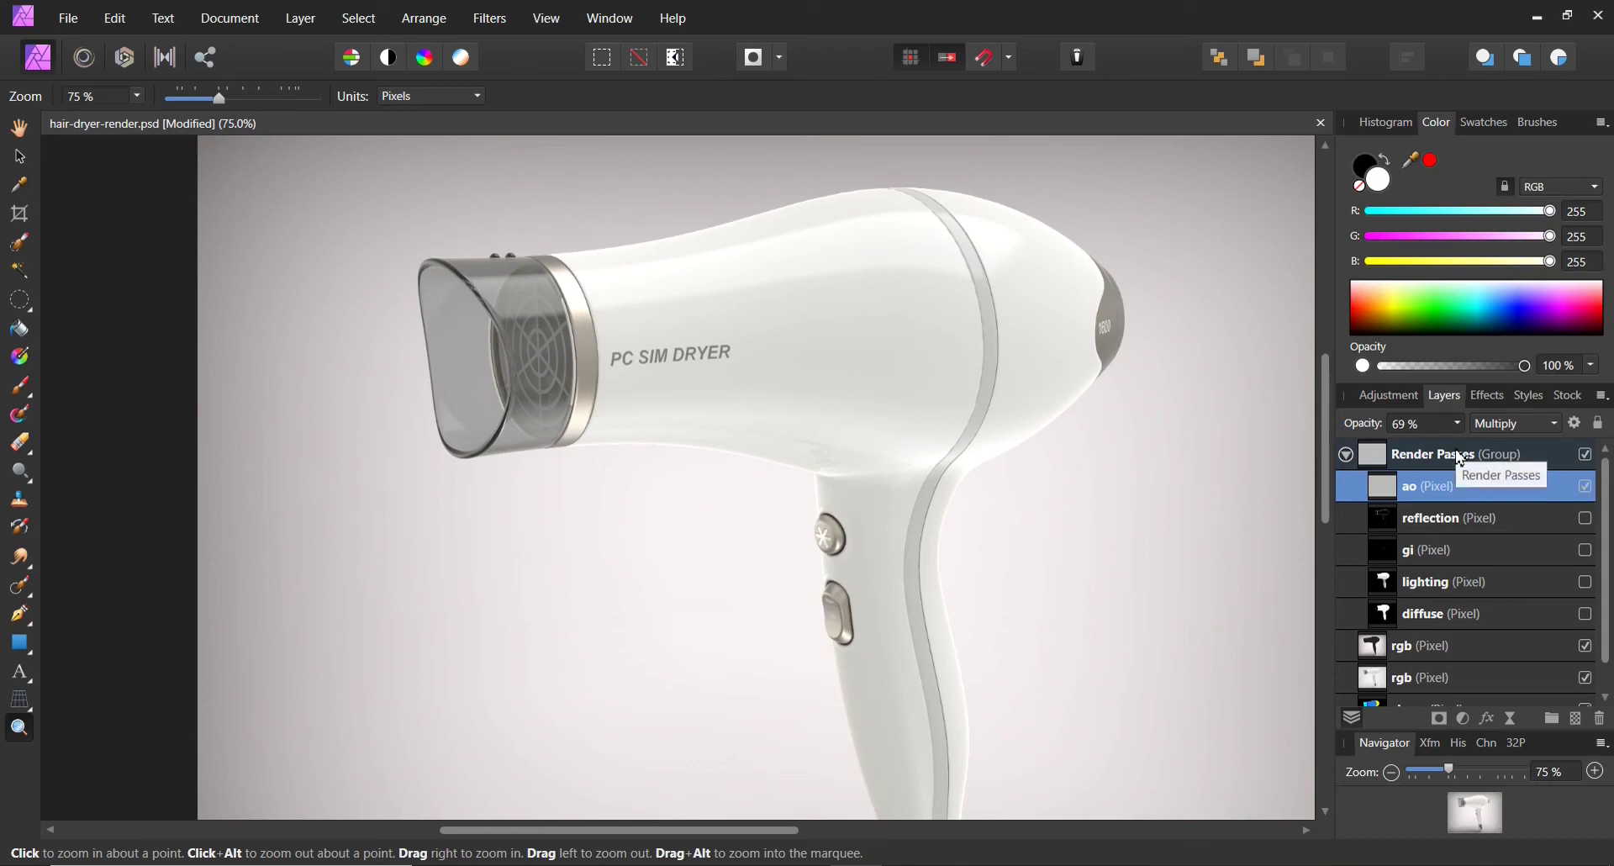
Fine-tune the ao opacity to about 69% and zoom to 100% on the dryer.
{"action": "left_click", "coordinate": [1458, 424]}
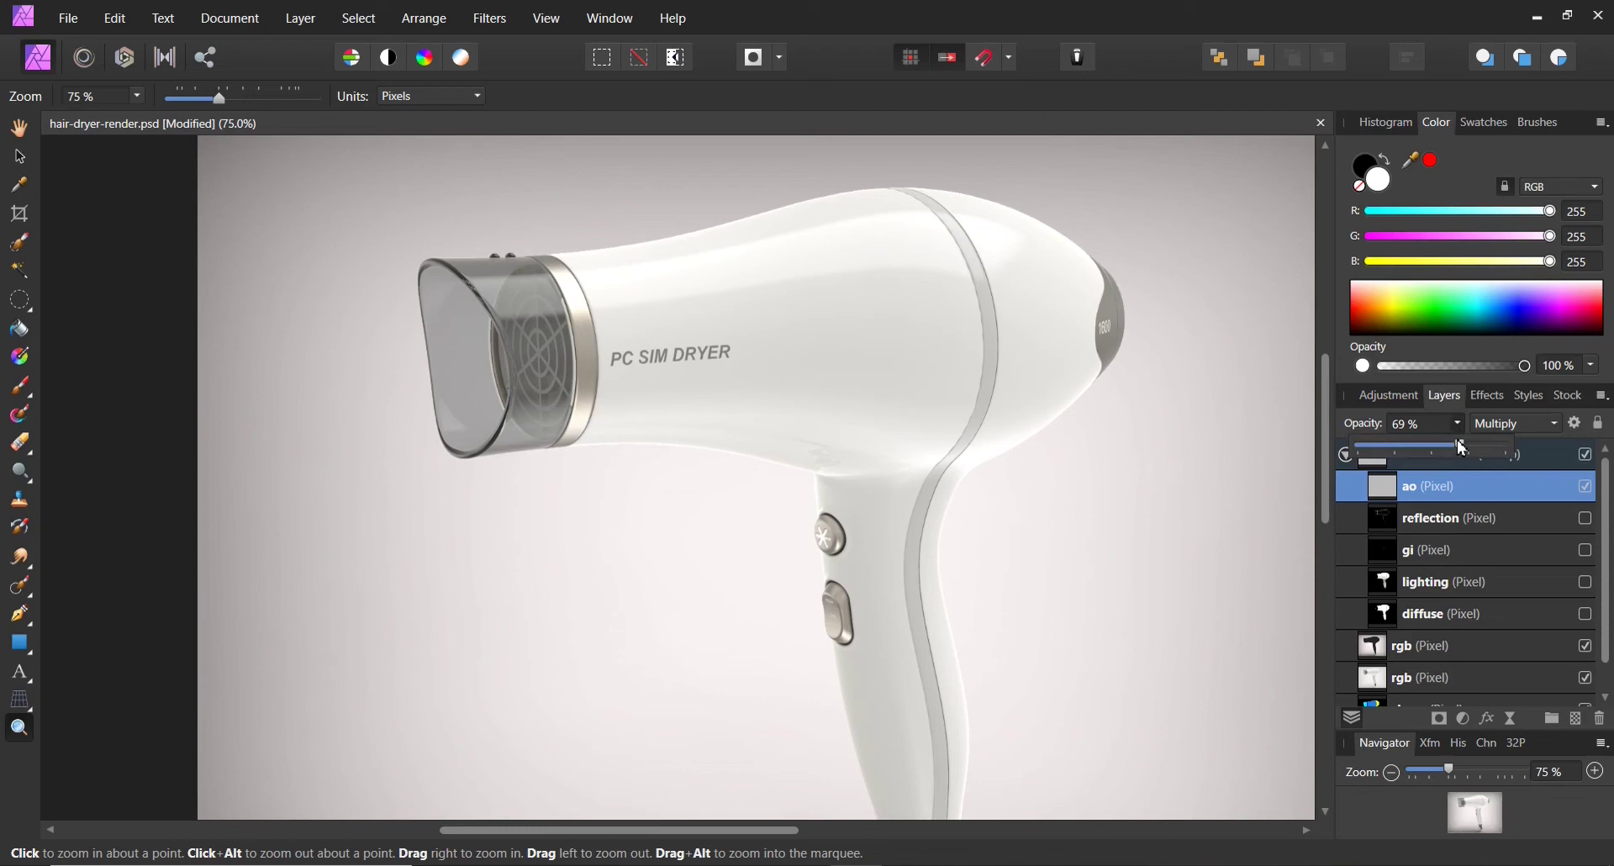
{"action": "left_click_drag", "start_coordinate": [1461, 447], "coordinate": [1451, 447]}
{"action": "left_click_drag", "start_coordinate": [1452, 446], "coordinate": [1464, 453]}
{"action": "left_click", "coordinate": [1246, 461]}
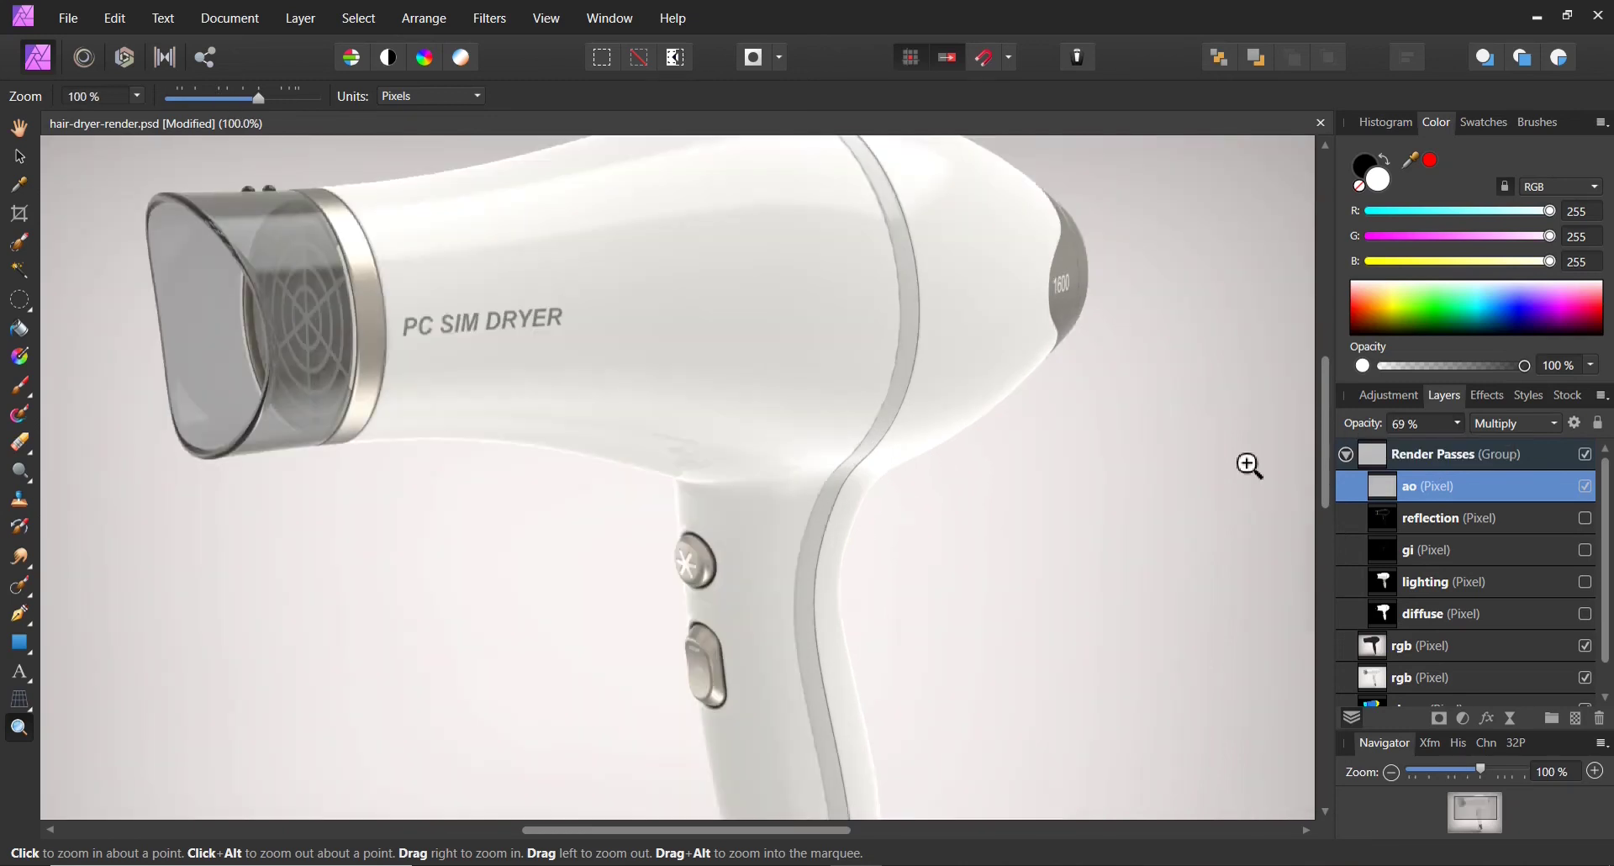
{"action": "scroll", "coordinate": [1227, 505], "scroll_direction": "up", "scroll_amount": 1}
{"action": "scroll", "coordinate": [1220, 510], "scroll_direction": "up", "scroll_amount": 2}
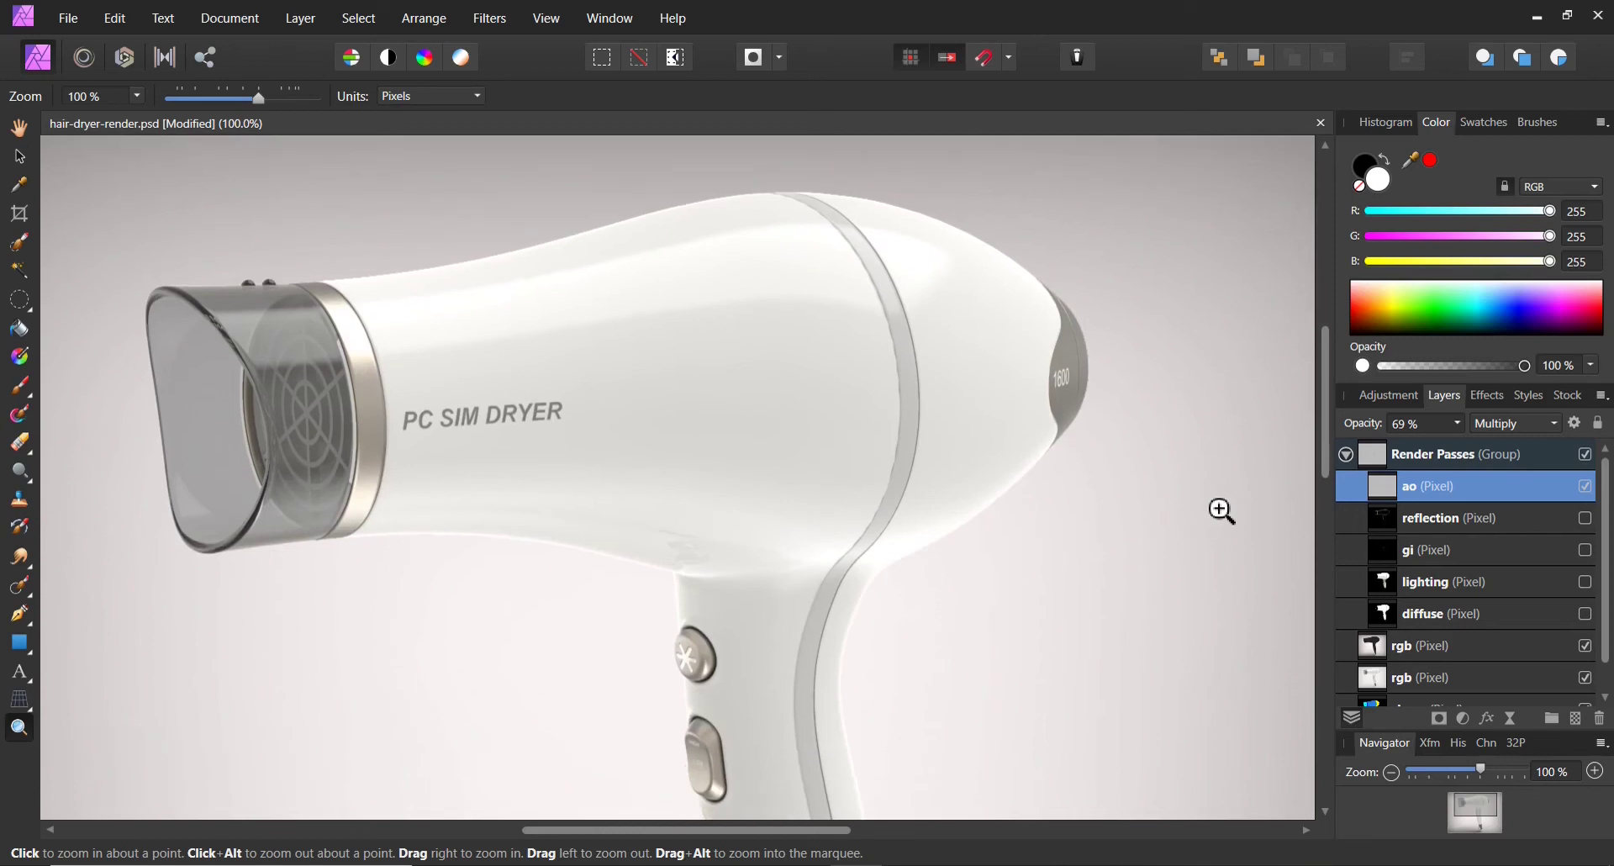
Show and select the reflection pass, bringing up its blend mode choices.
{"action": "left_click", "coordinate": [1584, 518]}
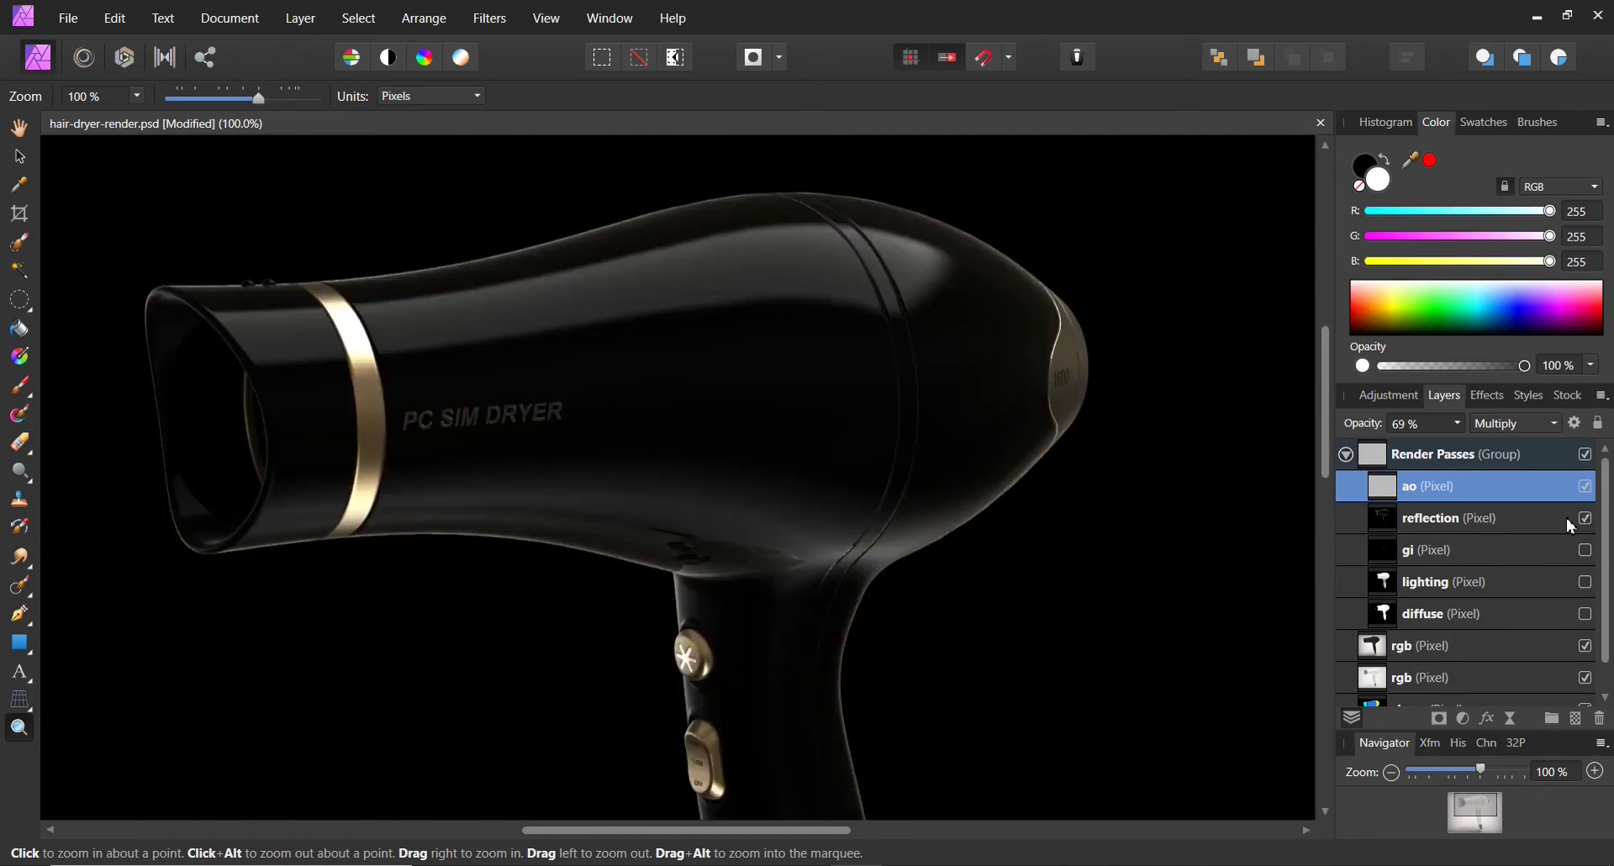
{"action": "left_click", "coordinate": [1568, 522]}
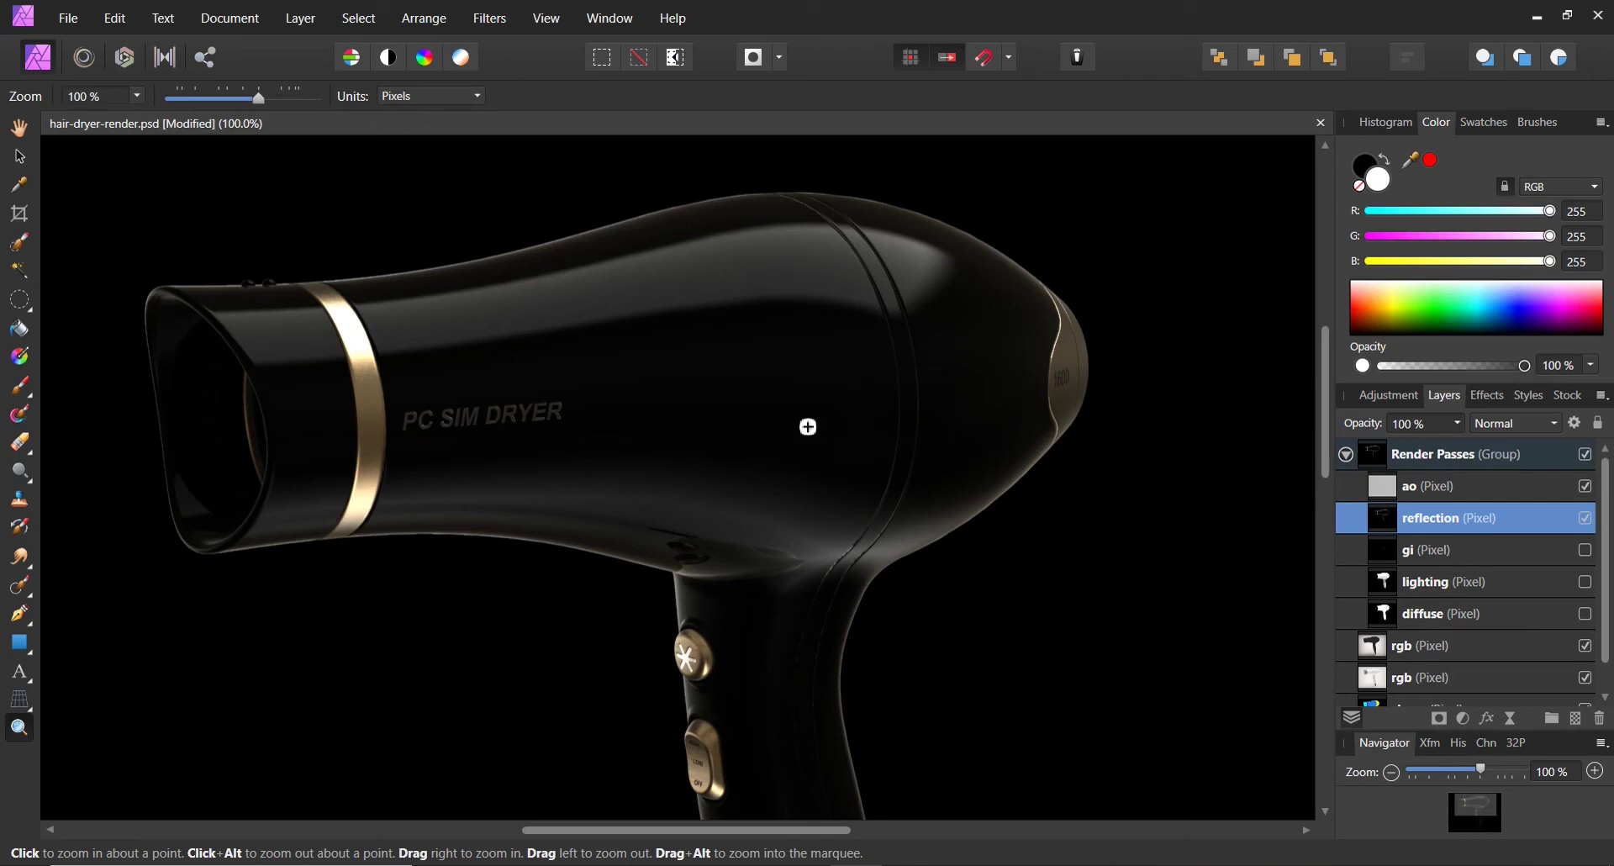
{"action": "left_click", "coordinate": [1554, 428]}
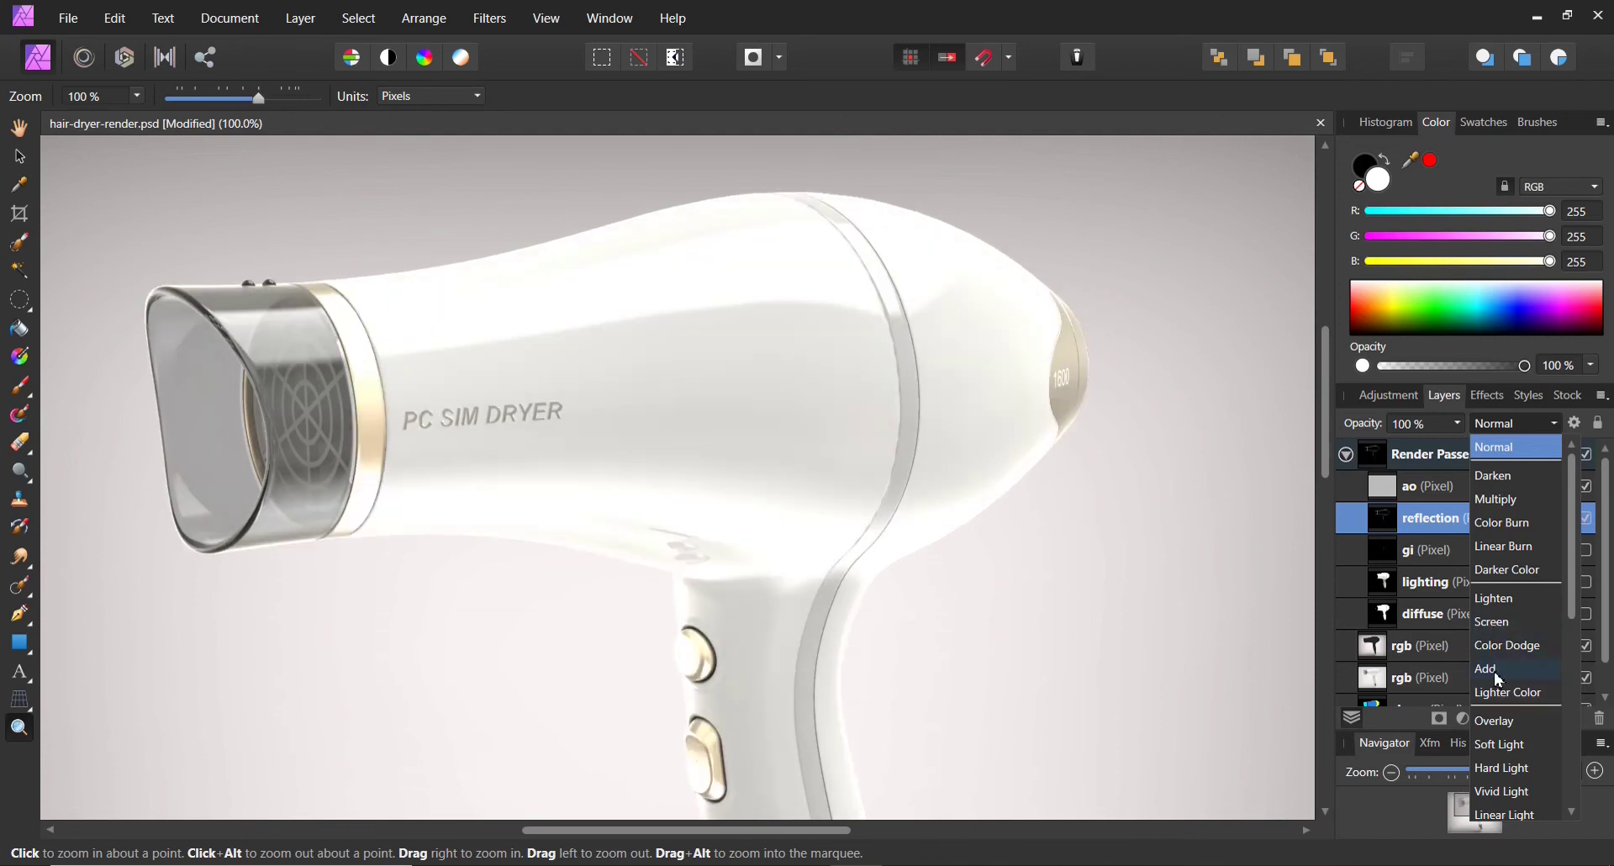
Set the reflection pass to Screen and toggle it on and off to compare.
{"action": "left_click", "coordinate": [1499, 622]}
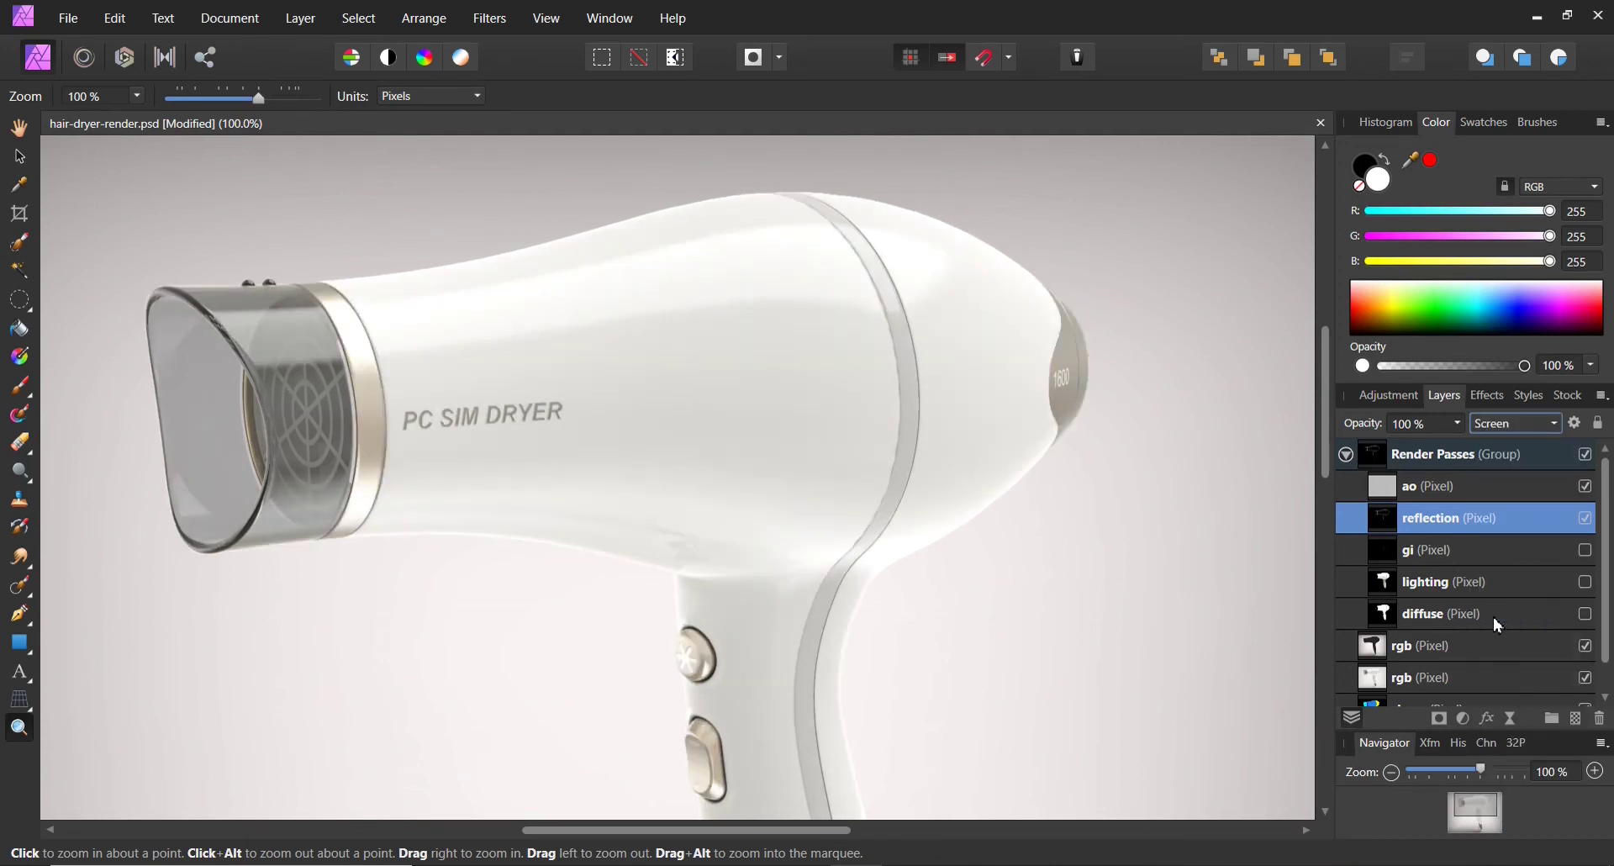
{"action": "left_click", "coordinate": [1587, 517]}
{"action": "left_click", "coordinate": [1587, 518]}
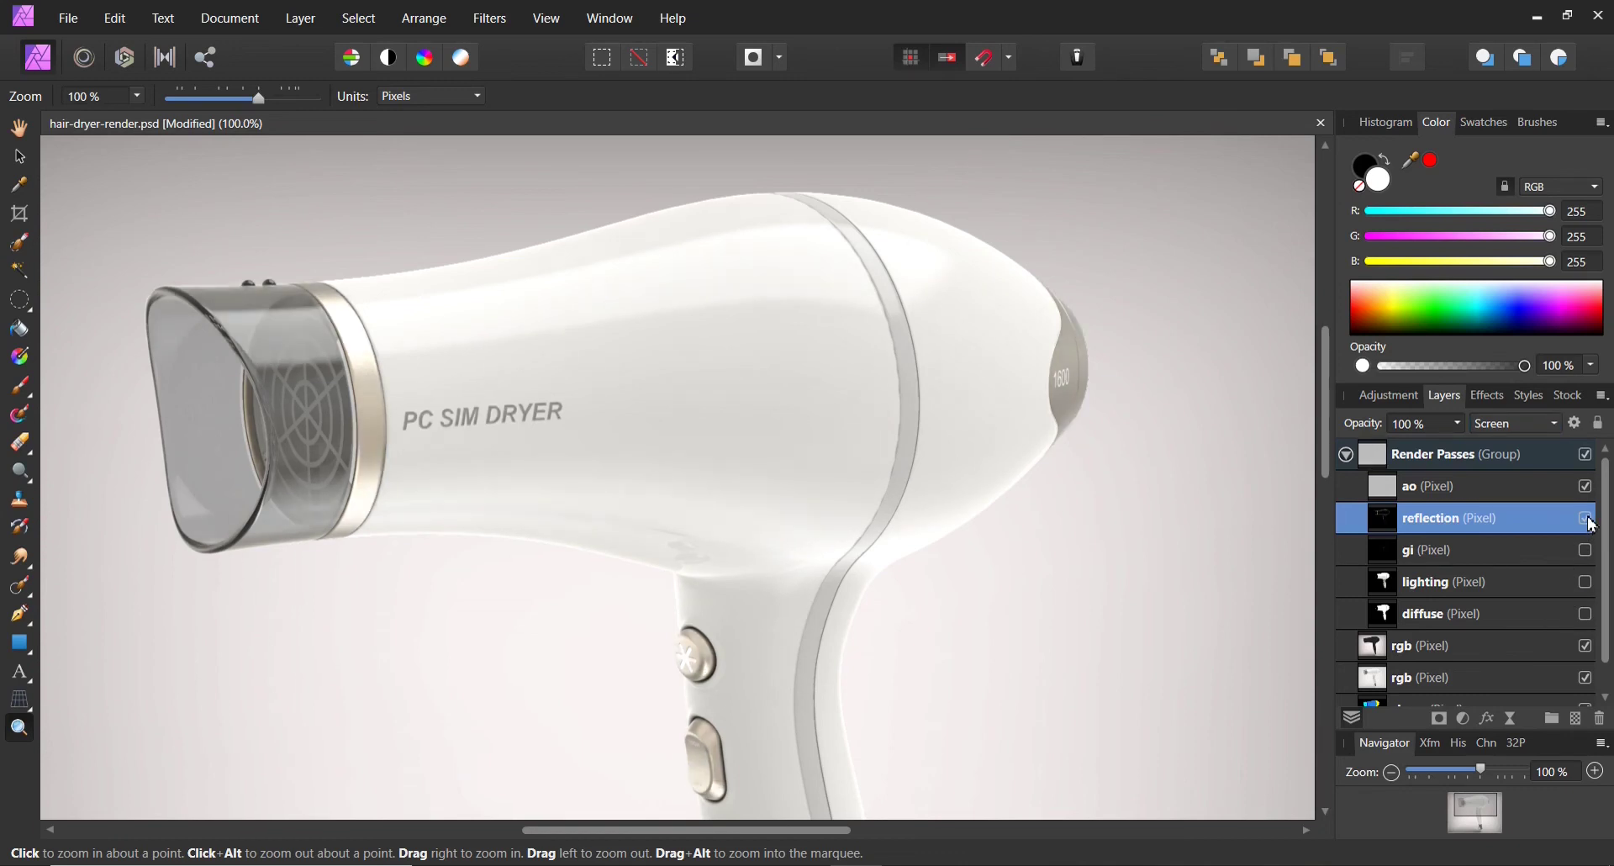
{"action": "left_click", "coordinate": [1587, 518]}
{"action": "left_click", "coordinate": [1587, 518]}
{"action": "left_click", "coordinate": [1588, 519]}
{"action": "left_click", "coordinate": [1586, 519]}
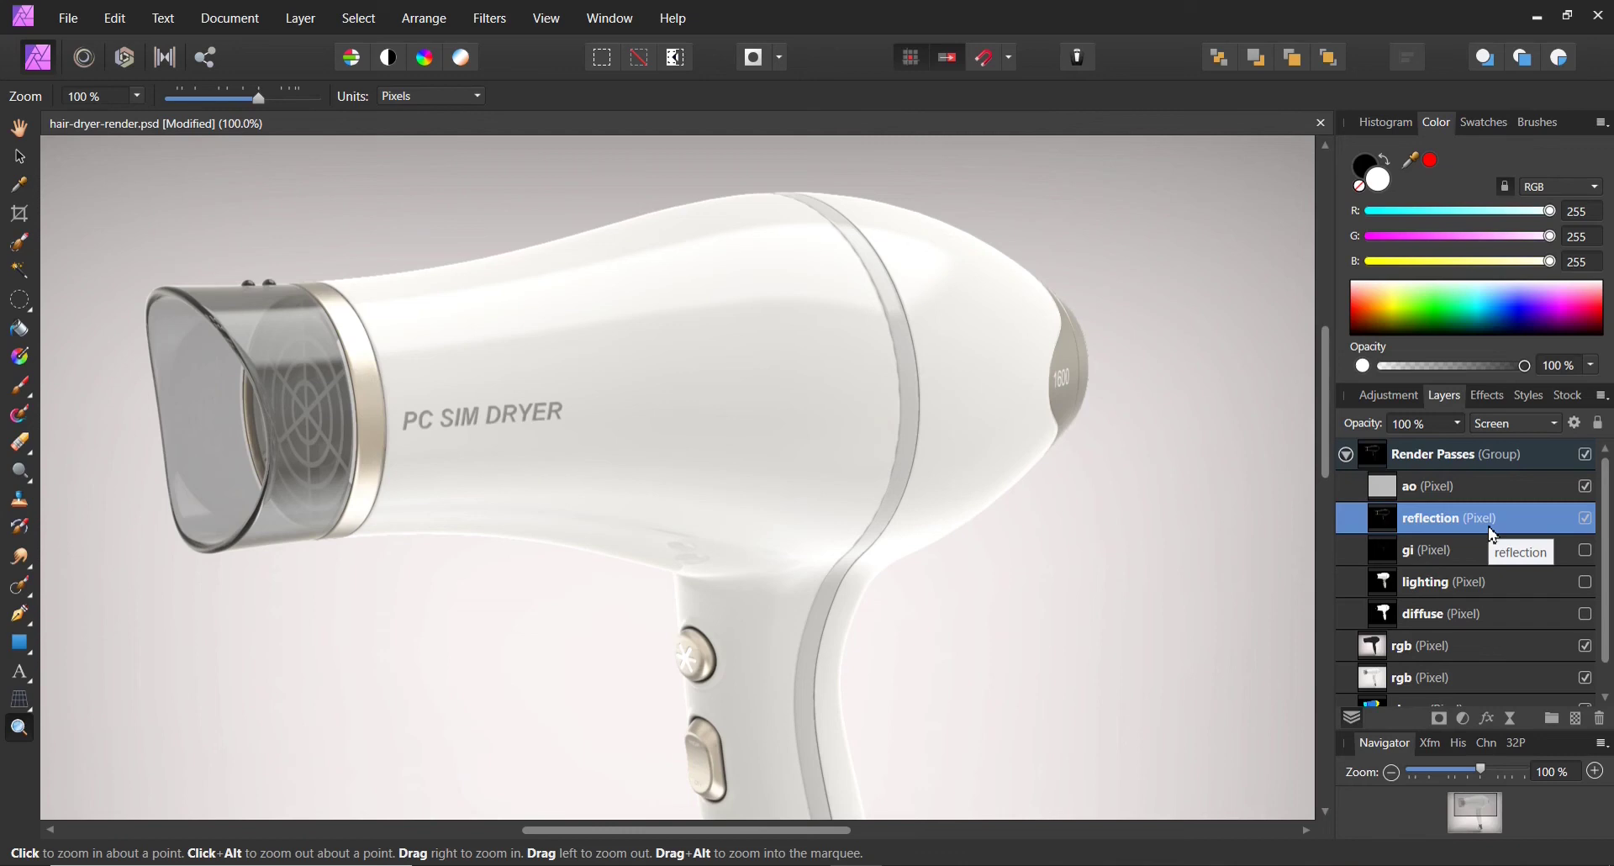
{"action": "left_click", "coordinate": [1586, 520]}
{"action": "left_click", "coordinate": [1586, 520]}
{"action": "left_click", "coordinate": [1586, 519]}
{"action": "left_click", "coordinate": [1586, 519]}
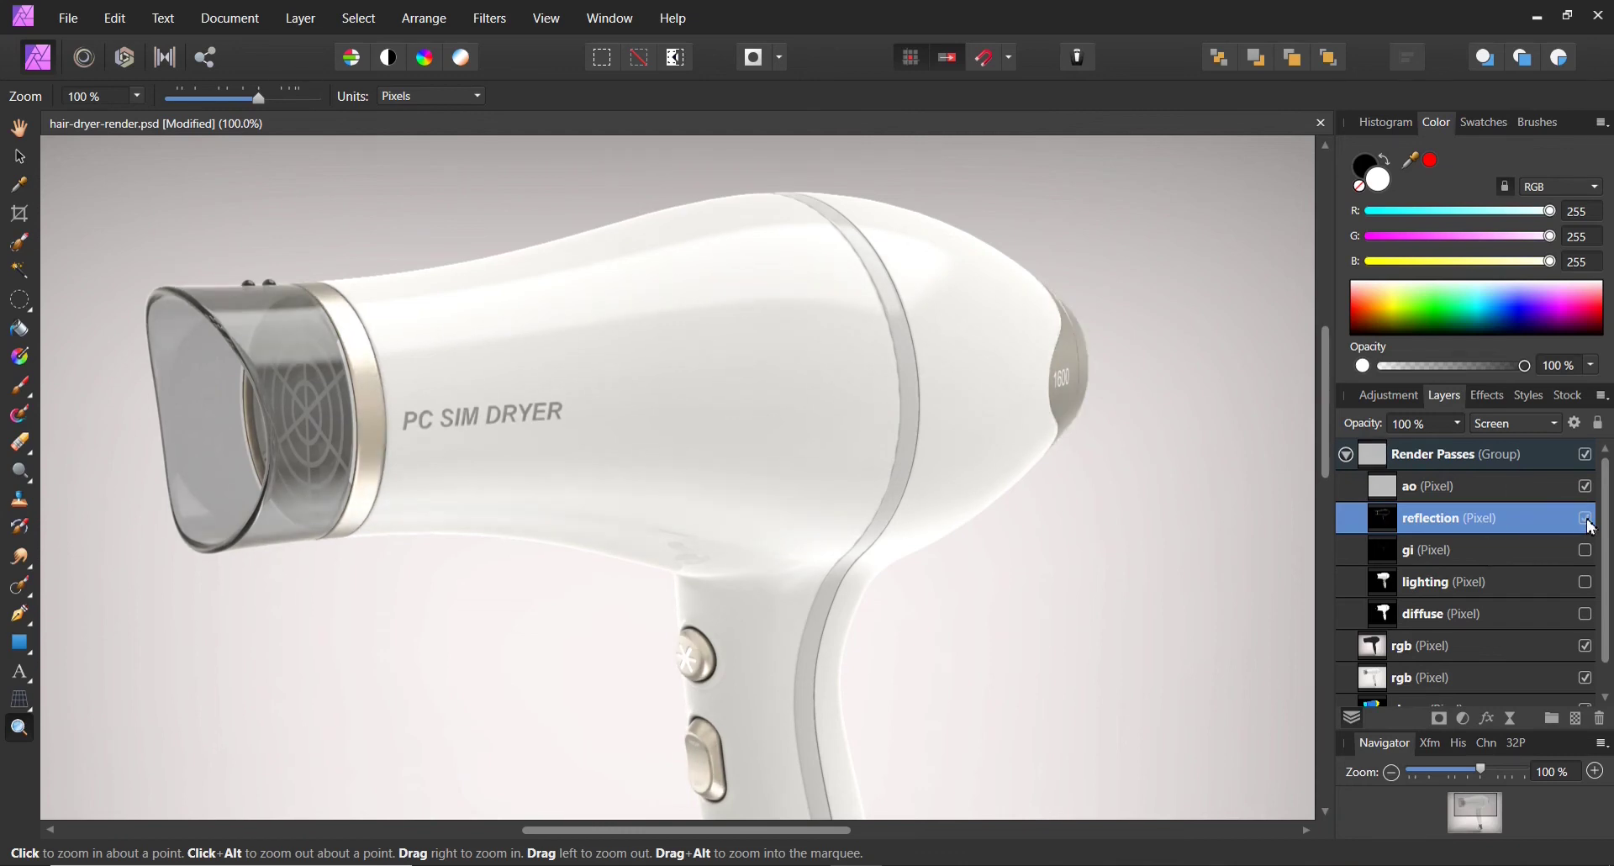
Lower the reflection pass opacity to 88% and inspect the dryer body up close.
{"action": "left_click", "coordinate": [1457, 423]}
{"action": "left_click_drag", "start_coordinate": [1446, 445], "coordinate": [1434, 460]}
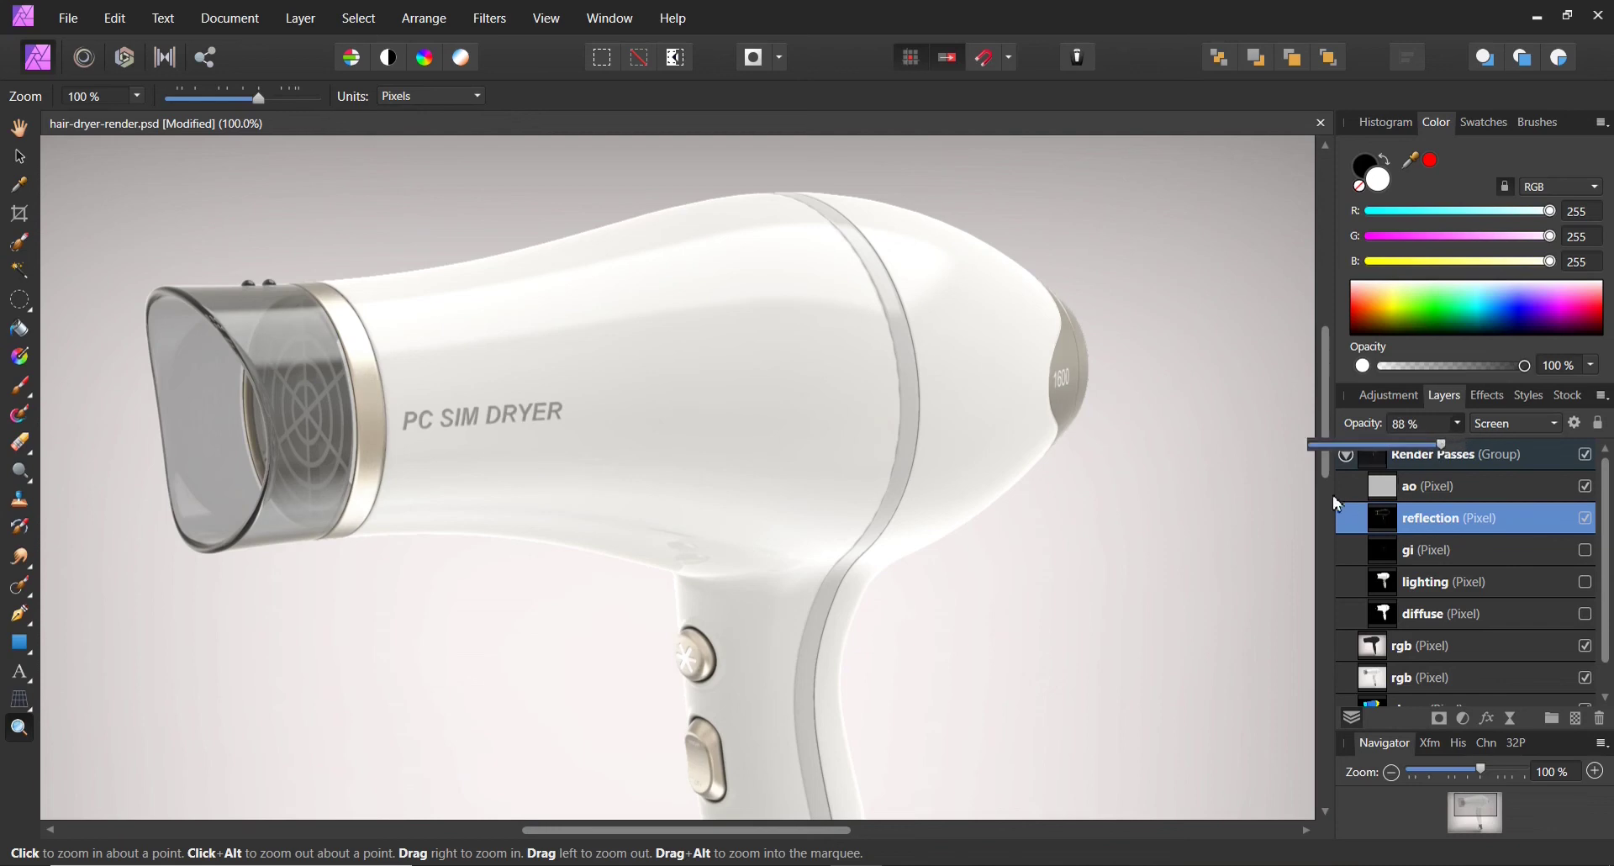
{"action": "left_click", "coordinate": [889, 514]}
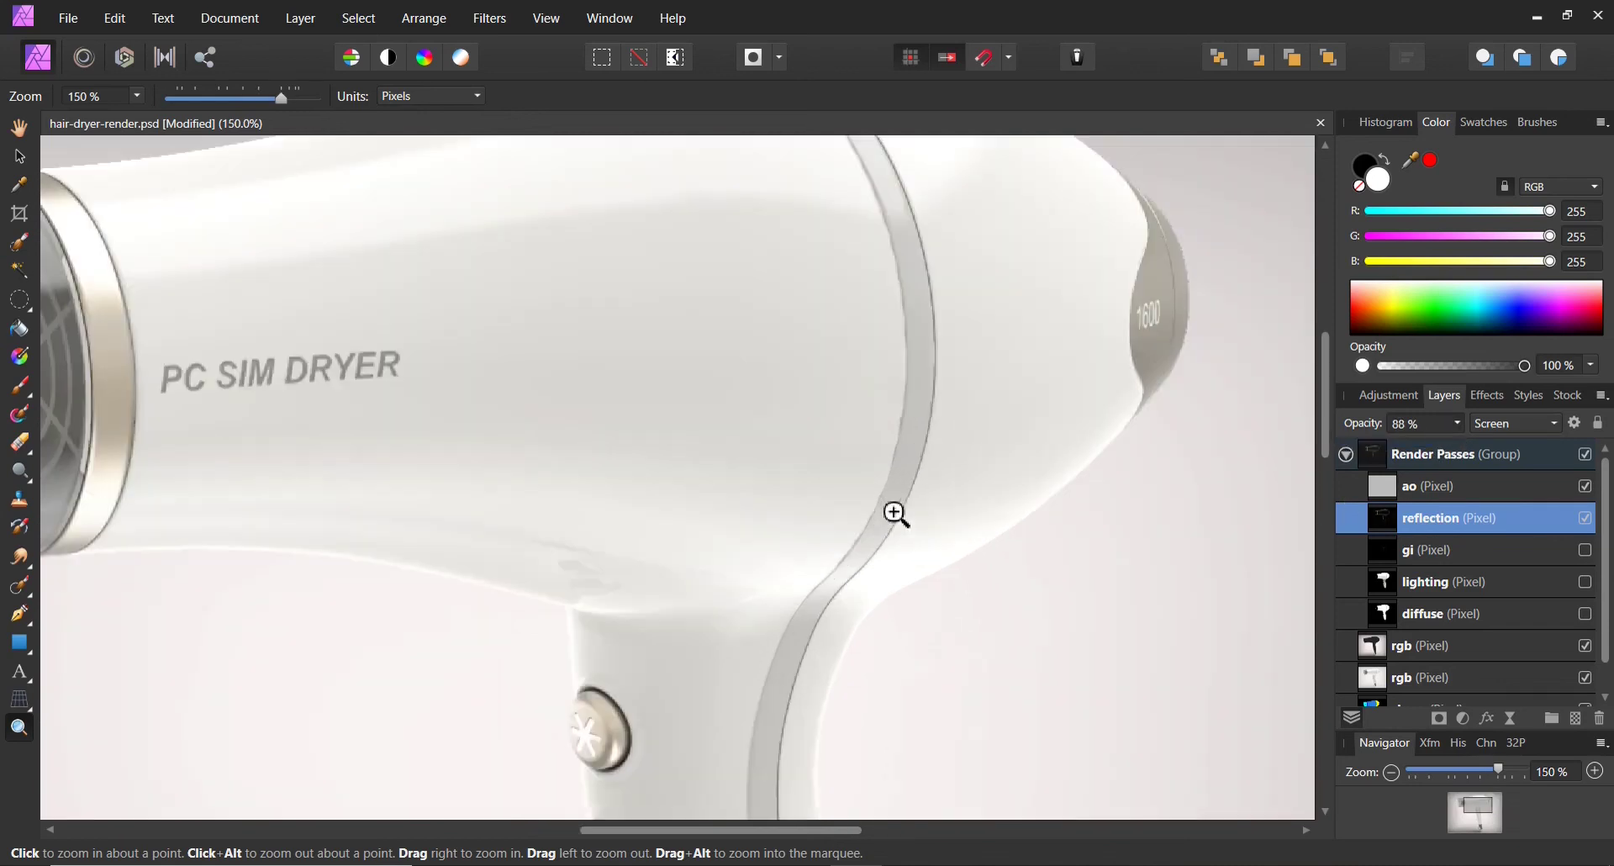
{"action": "left_click", "coordinate": [894, 513], "text": "alt"}
{"action": "left_click", "coordinate": [894, 513], "text": "alt"}
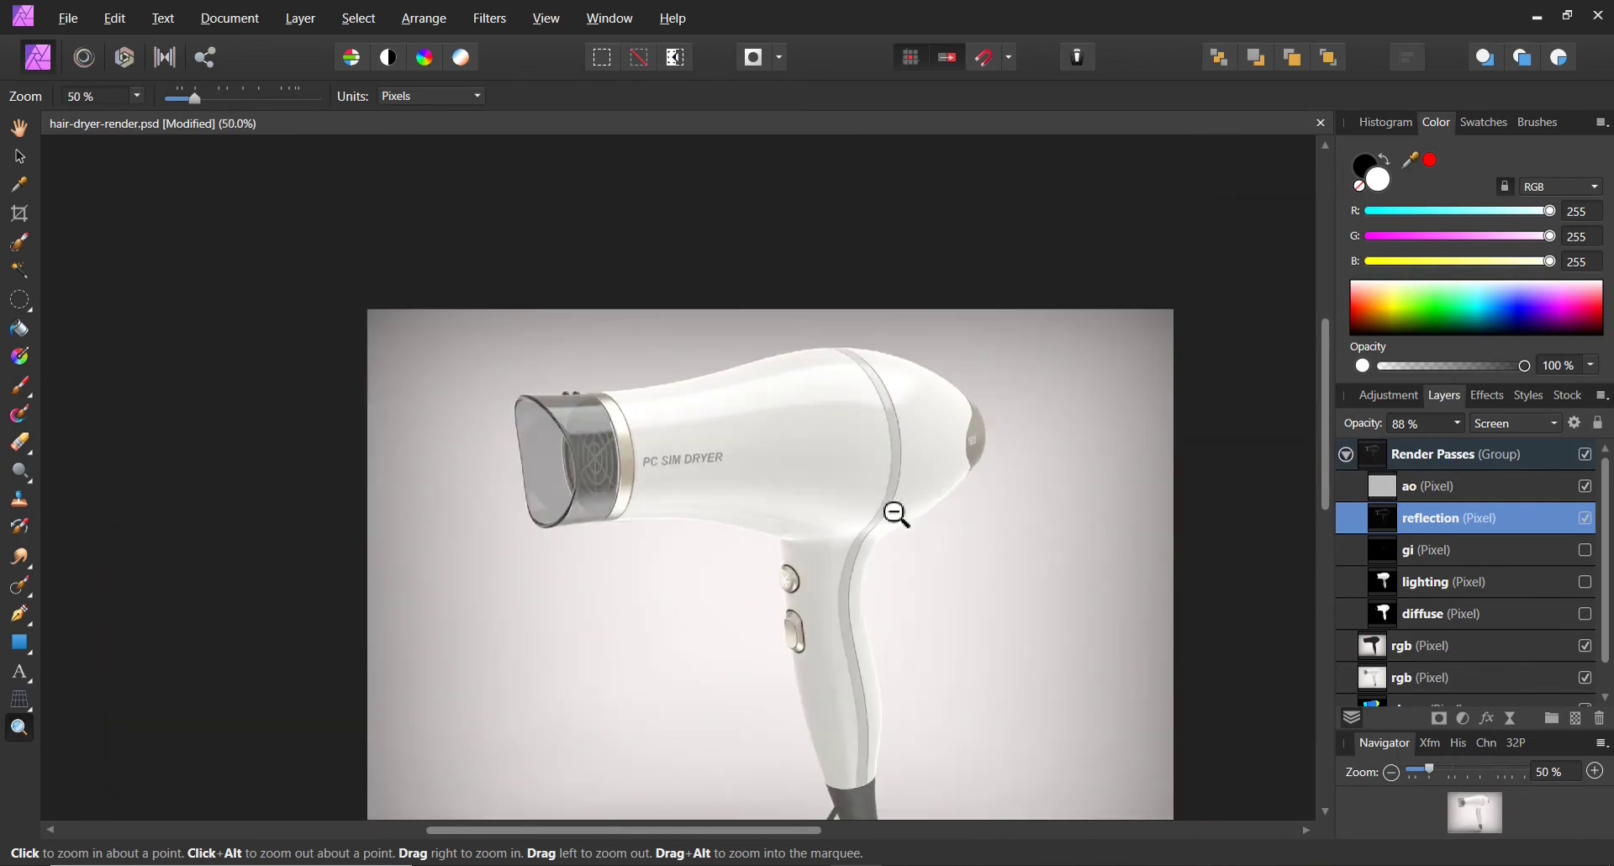
Compare with the Render Passes group hidden, then switch on the gi pass.
{"action": "left_click", "coordinate": [1586, 457]}
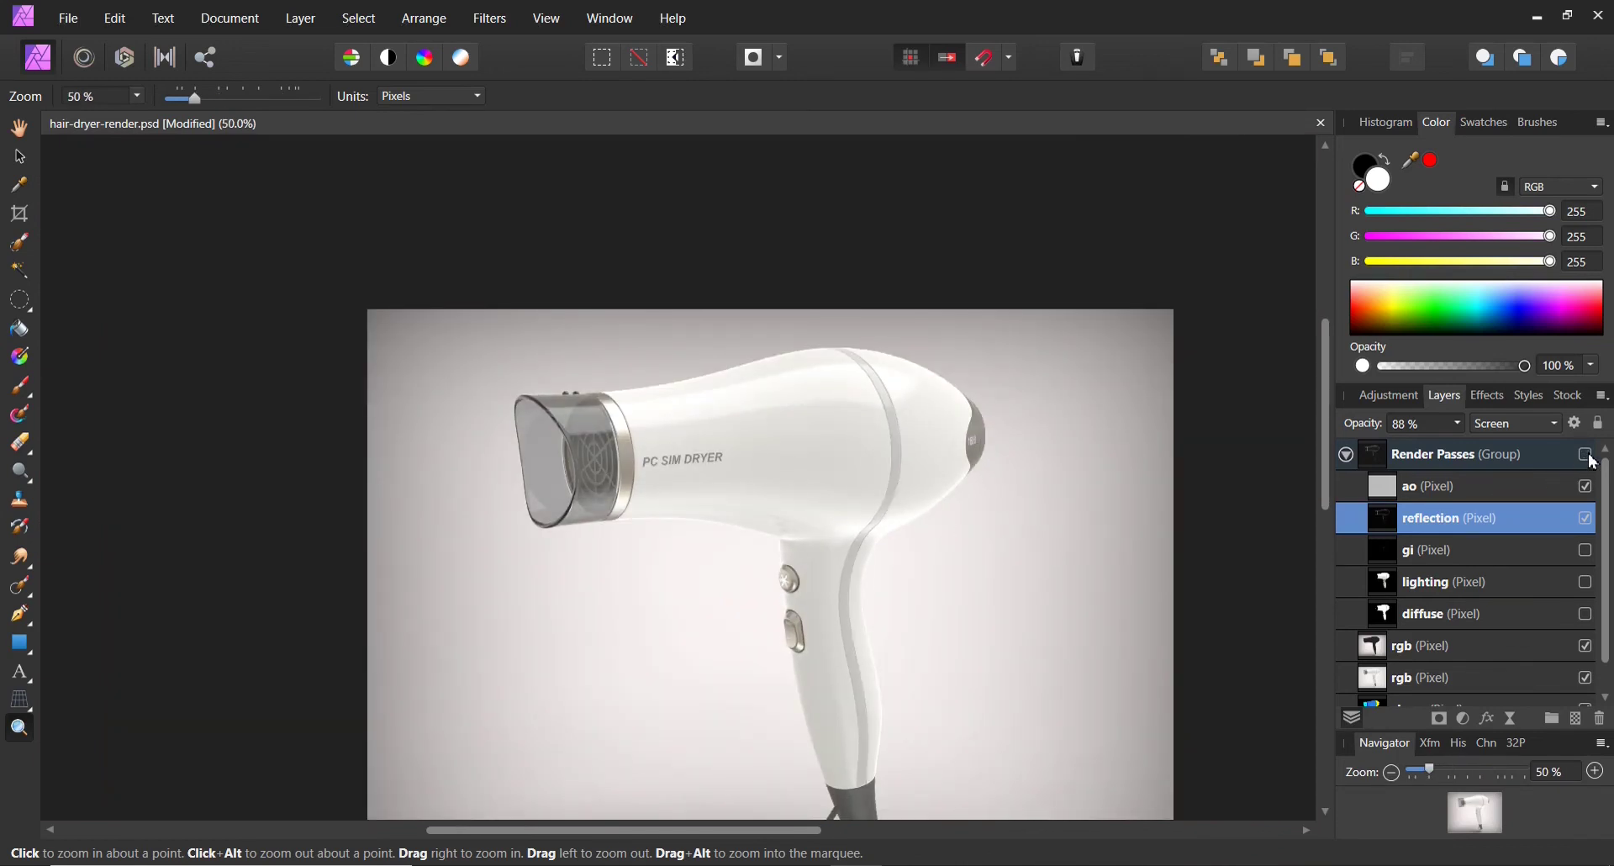
{"action": "left_click", "coordinate": [1588, 458]}
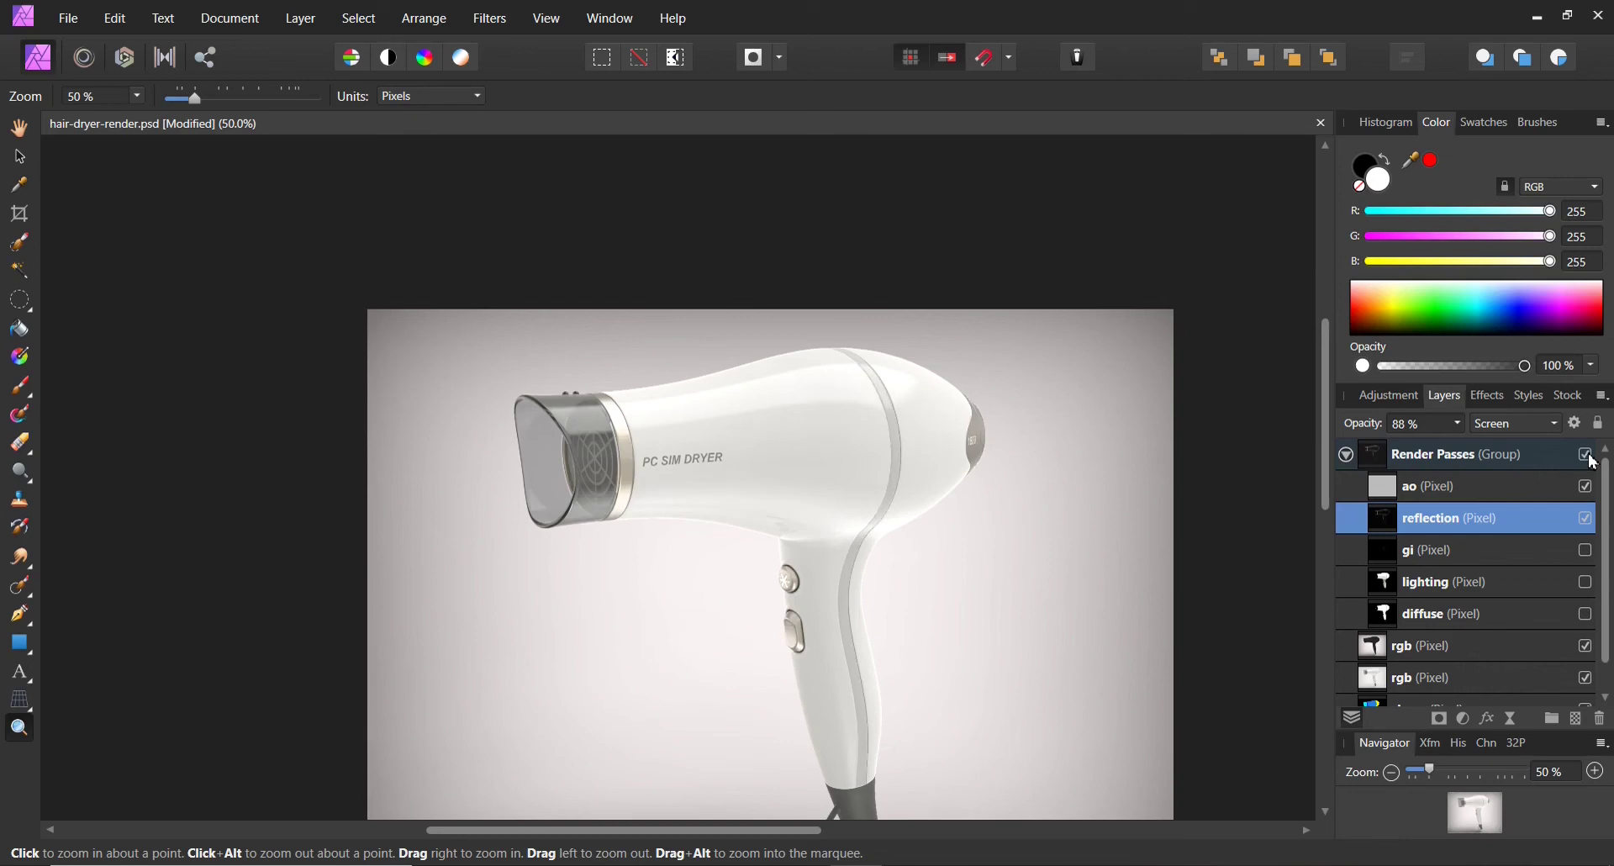
{"action": "left_click", "coordinate": [1543, 557]}
{"action": "left_click", "coordinate": [1587, 553]}
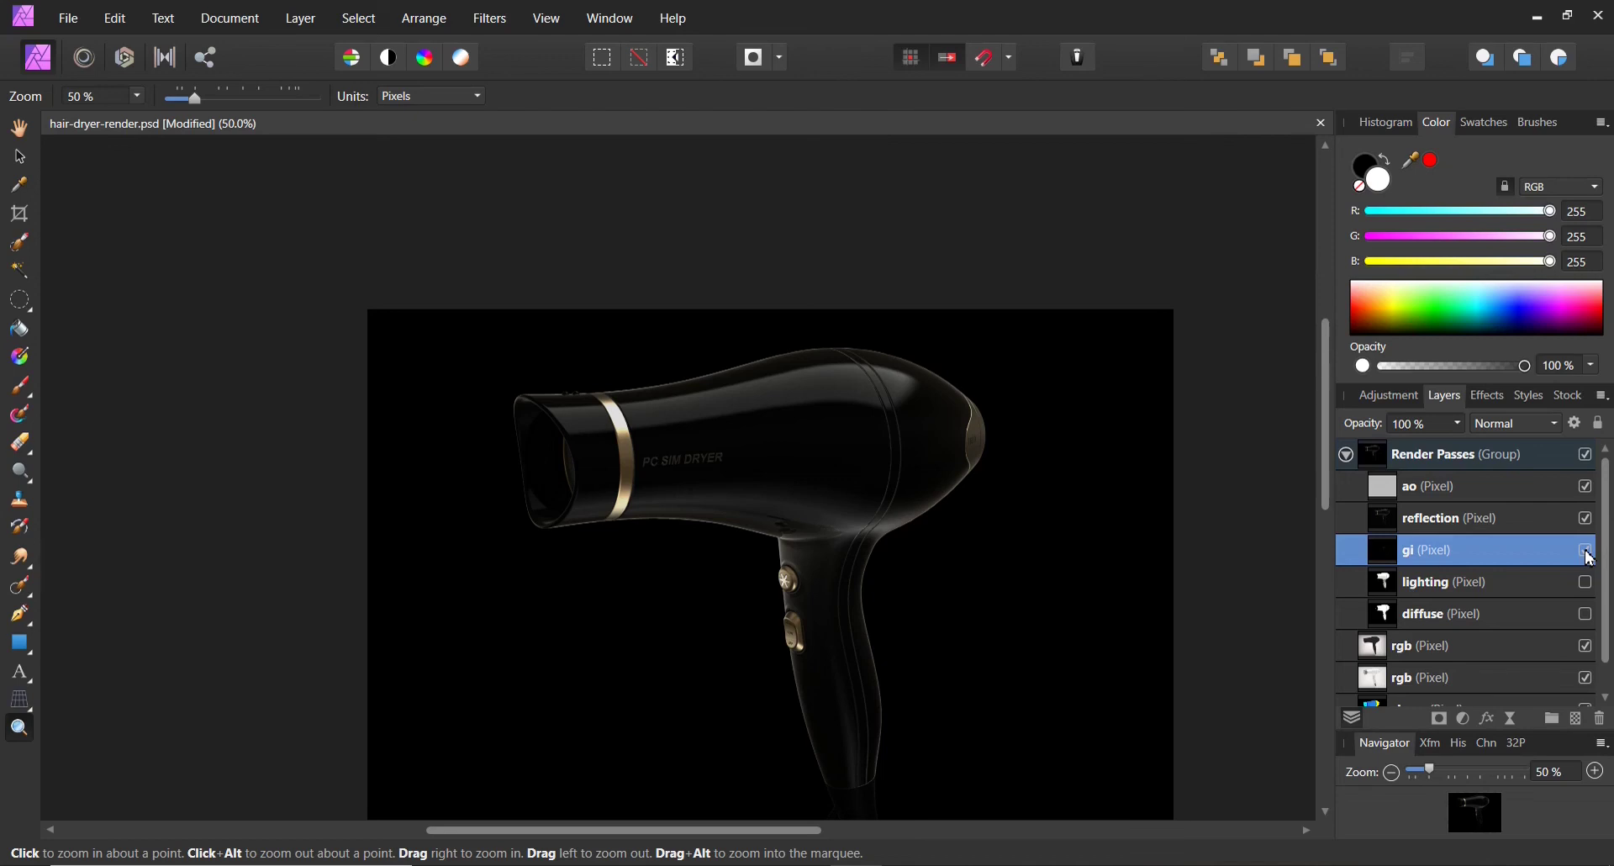
Compare the gi pass on and off and try Lighten blending on it.
{"action": "left_click", "coordinate": [1587, 553]}
{"action": "left_click", "coordinate": [1587, 553]}
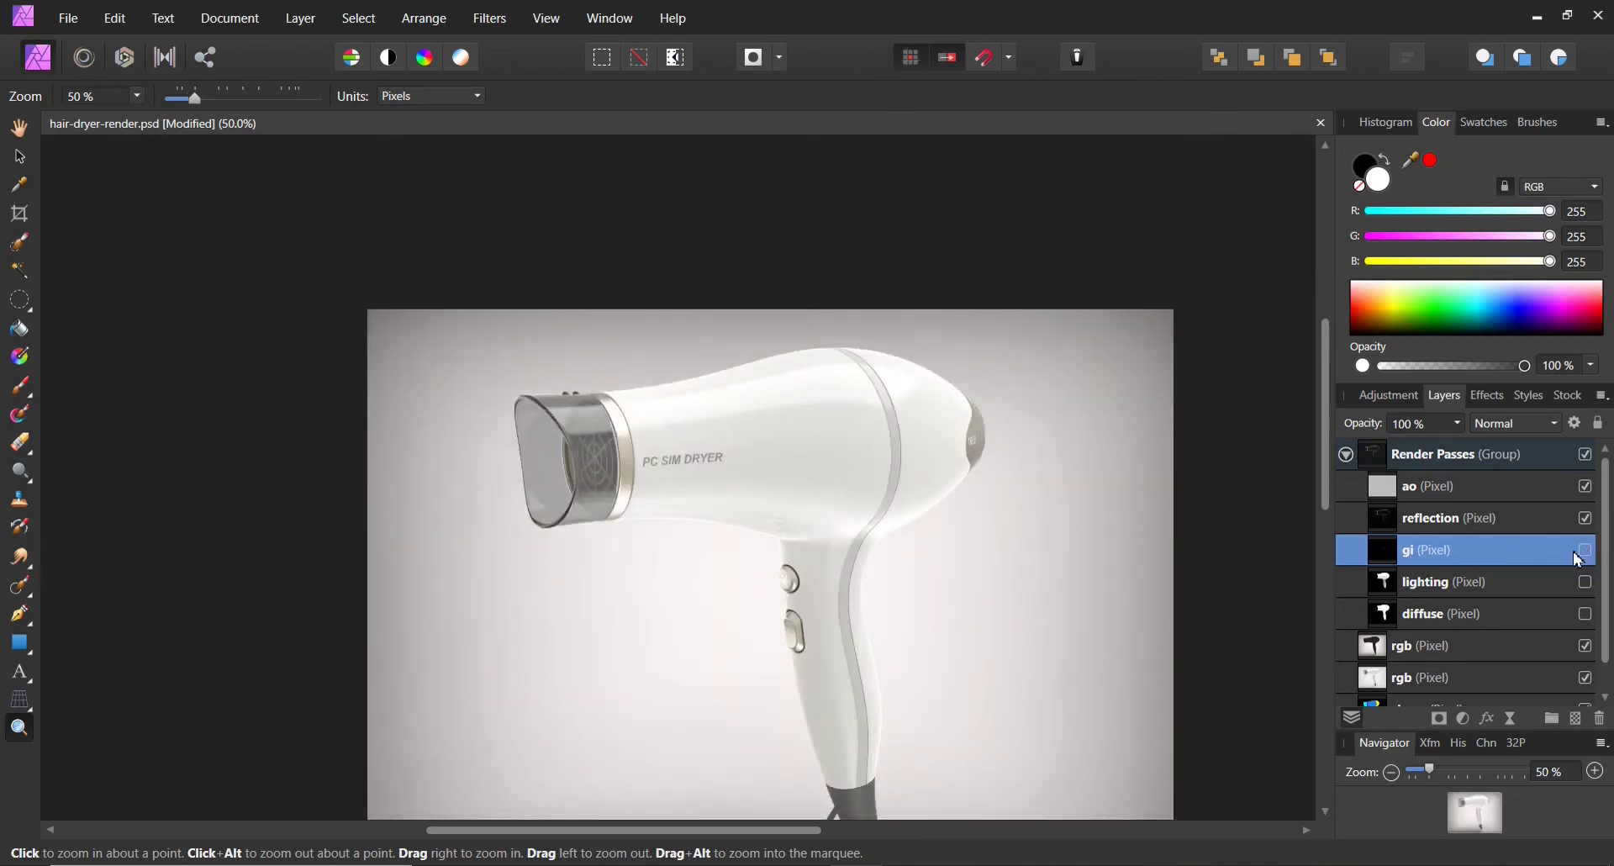
{"action": "left_click", "coordinate": [1586, 553]}
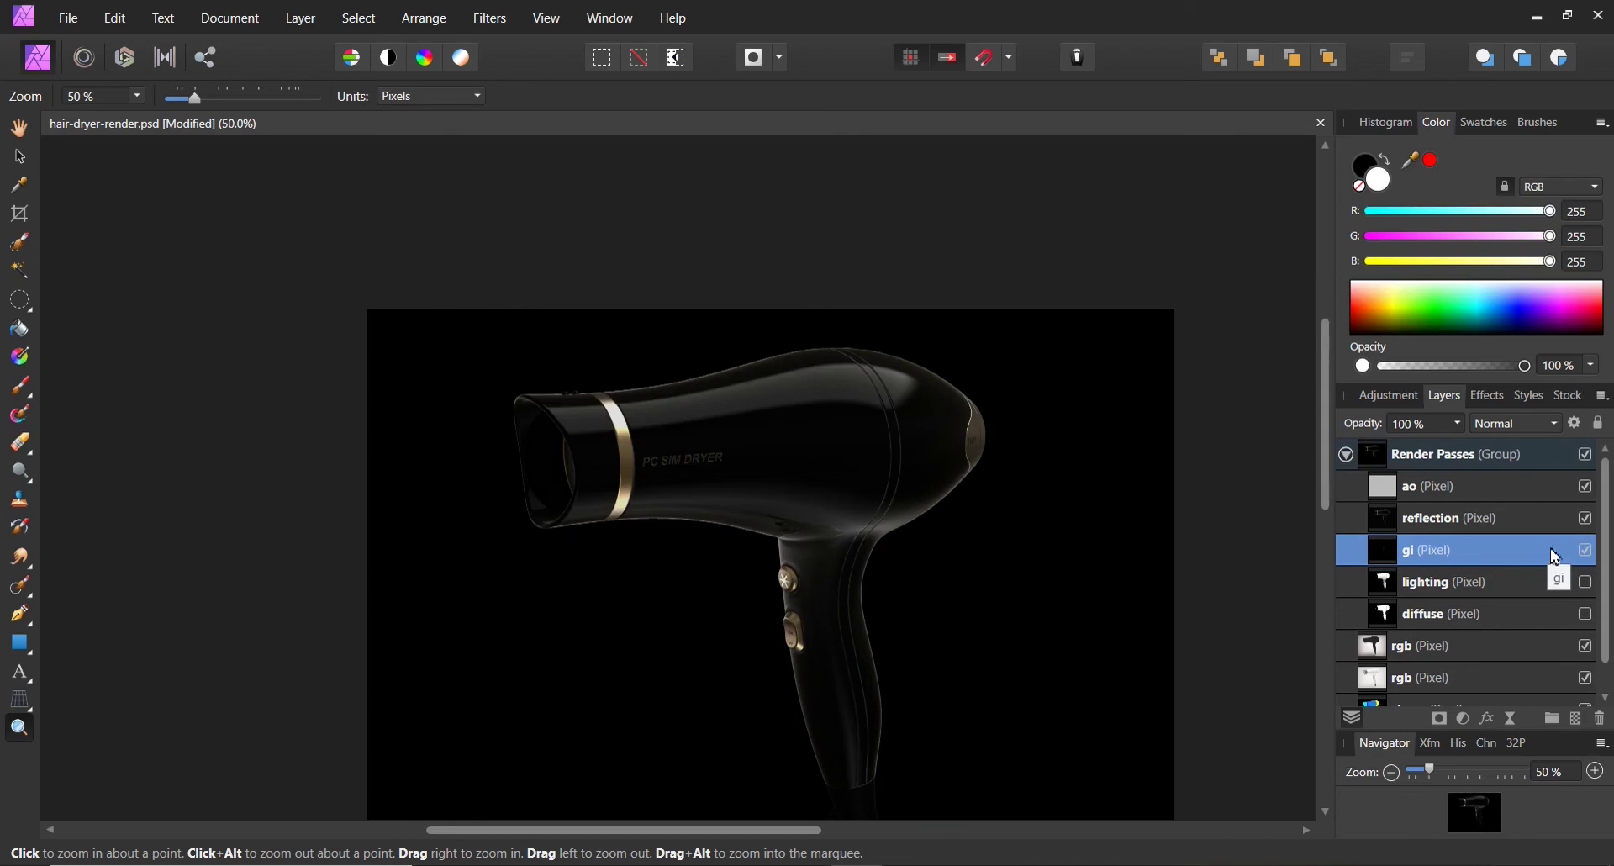
{"action": "left_click", "coordinate": [1557, 426]}
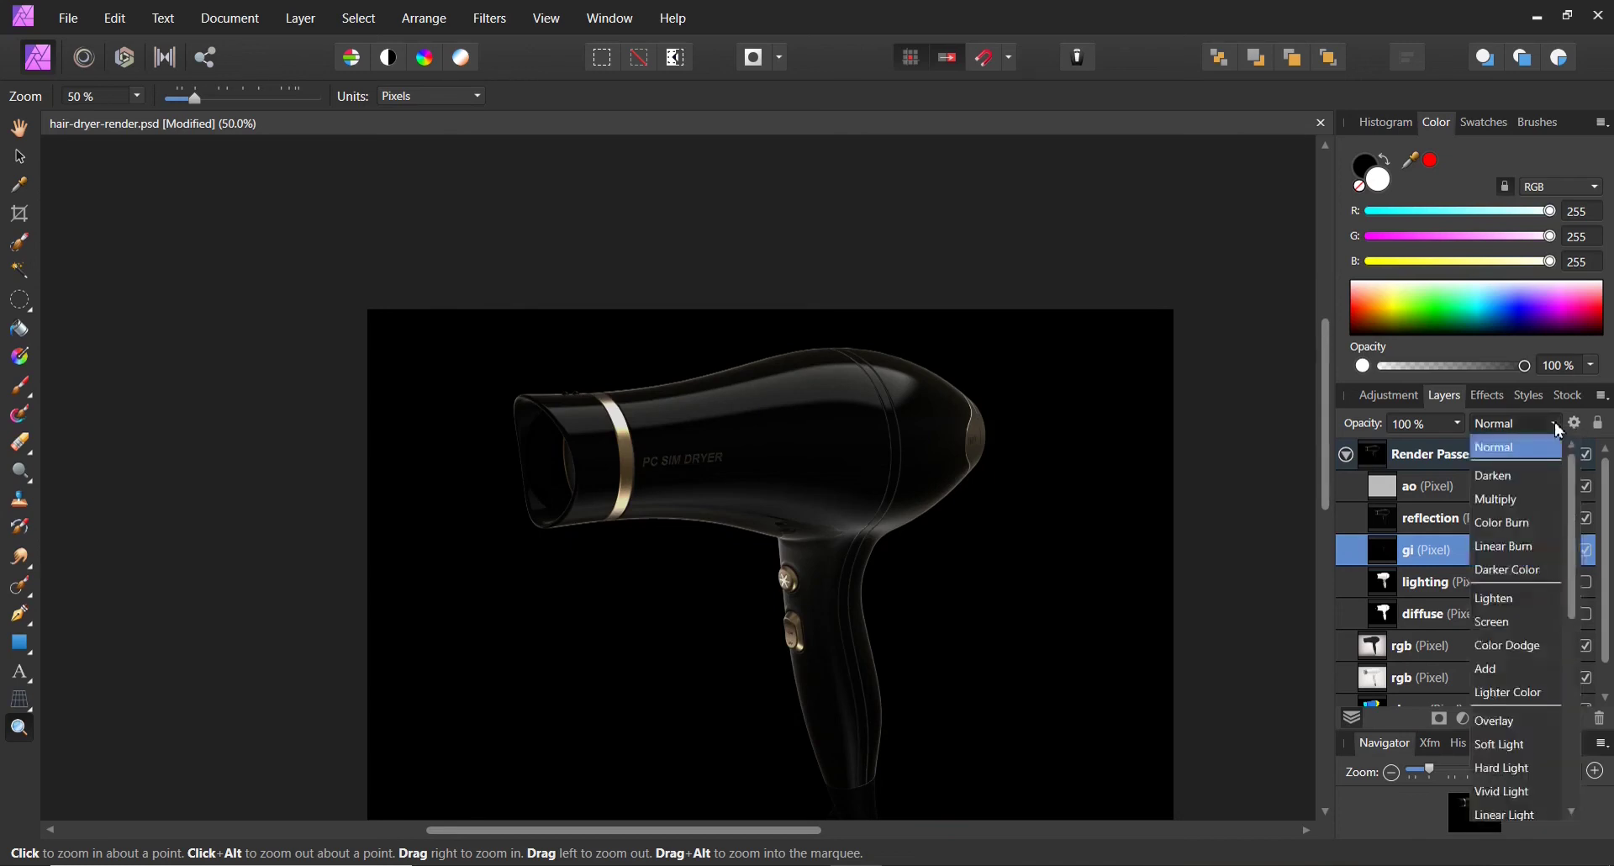
{"action": "left_click", "coordinate": [1518, 600]}
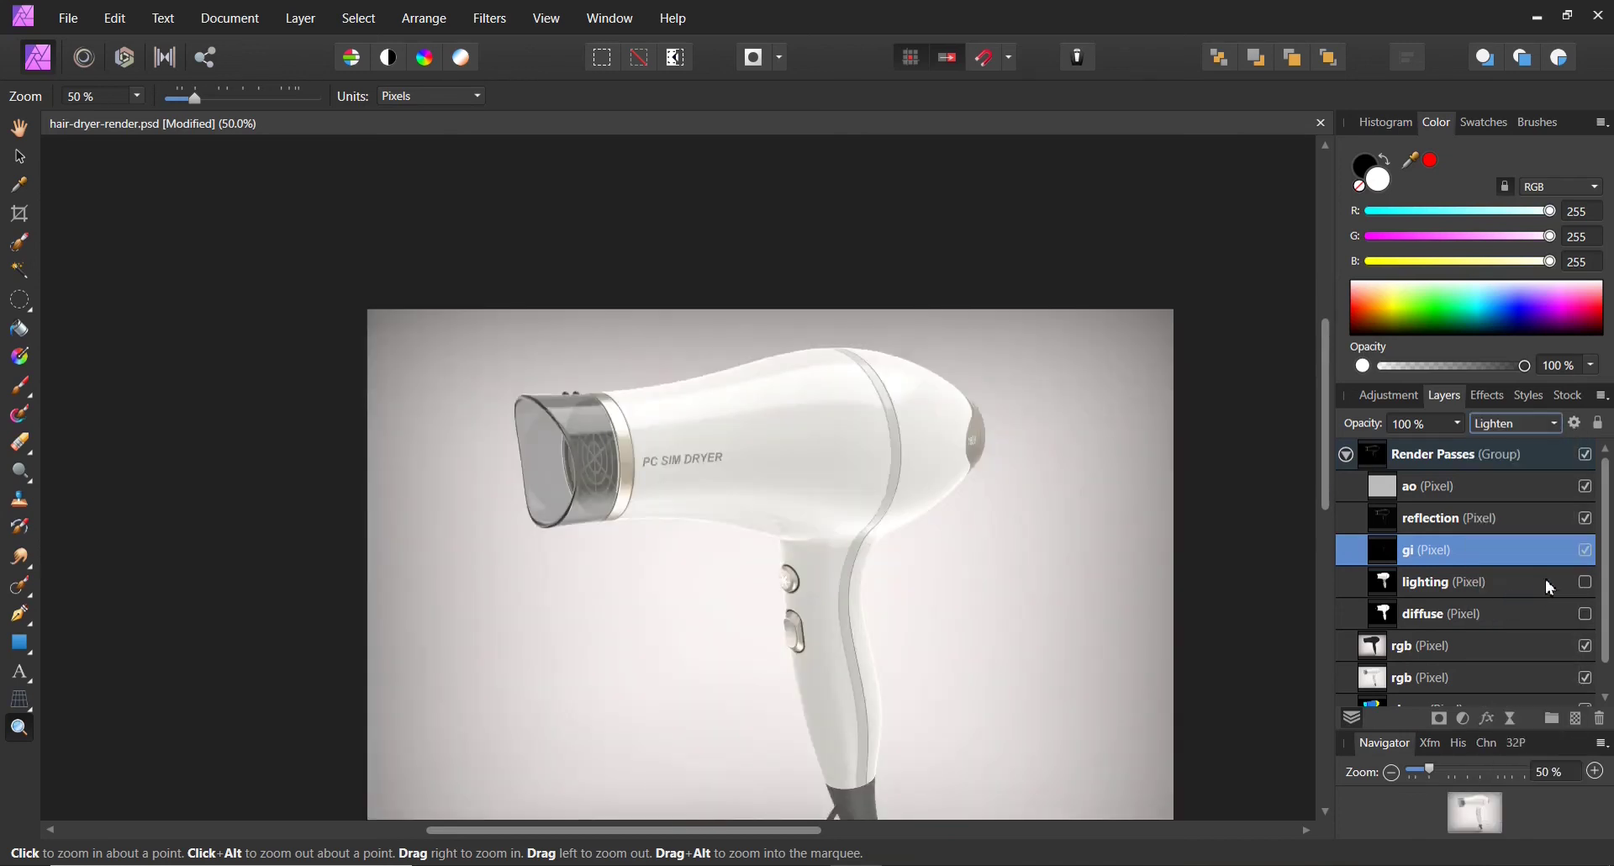
{"action": "left_click", "coordinate": [1586, 551]}
{"action": "left_click", "coordinate": [1589, 555]}
{"action": "left_click", "coordinate": [1589, 553]}
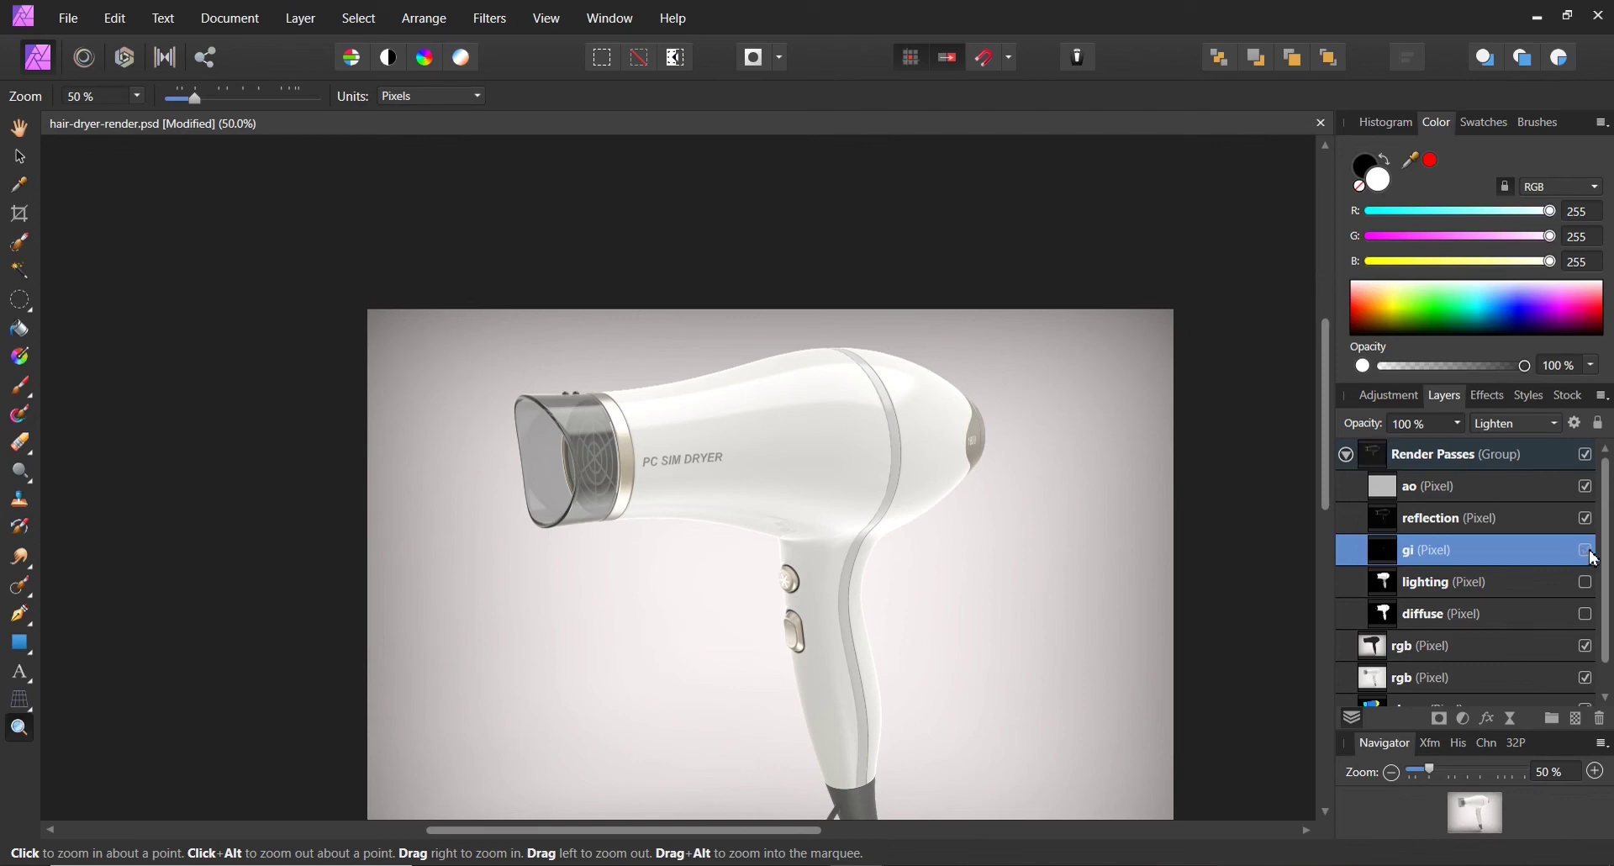
Switch the gi pass to Add blending and compare it on and off.
{"action": "left_click", "coordinate": [1552, 423]}
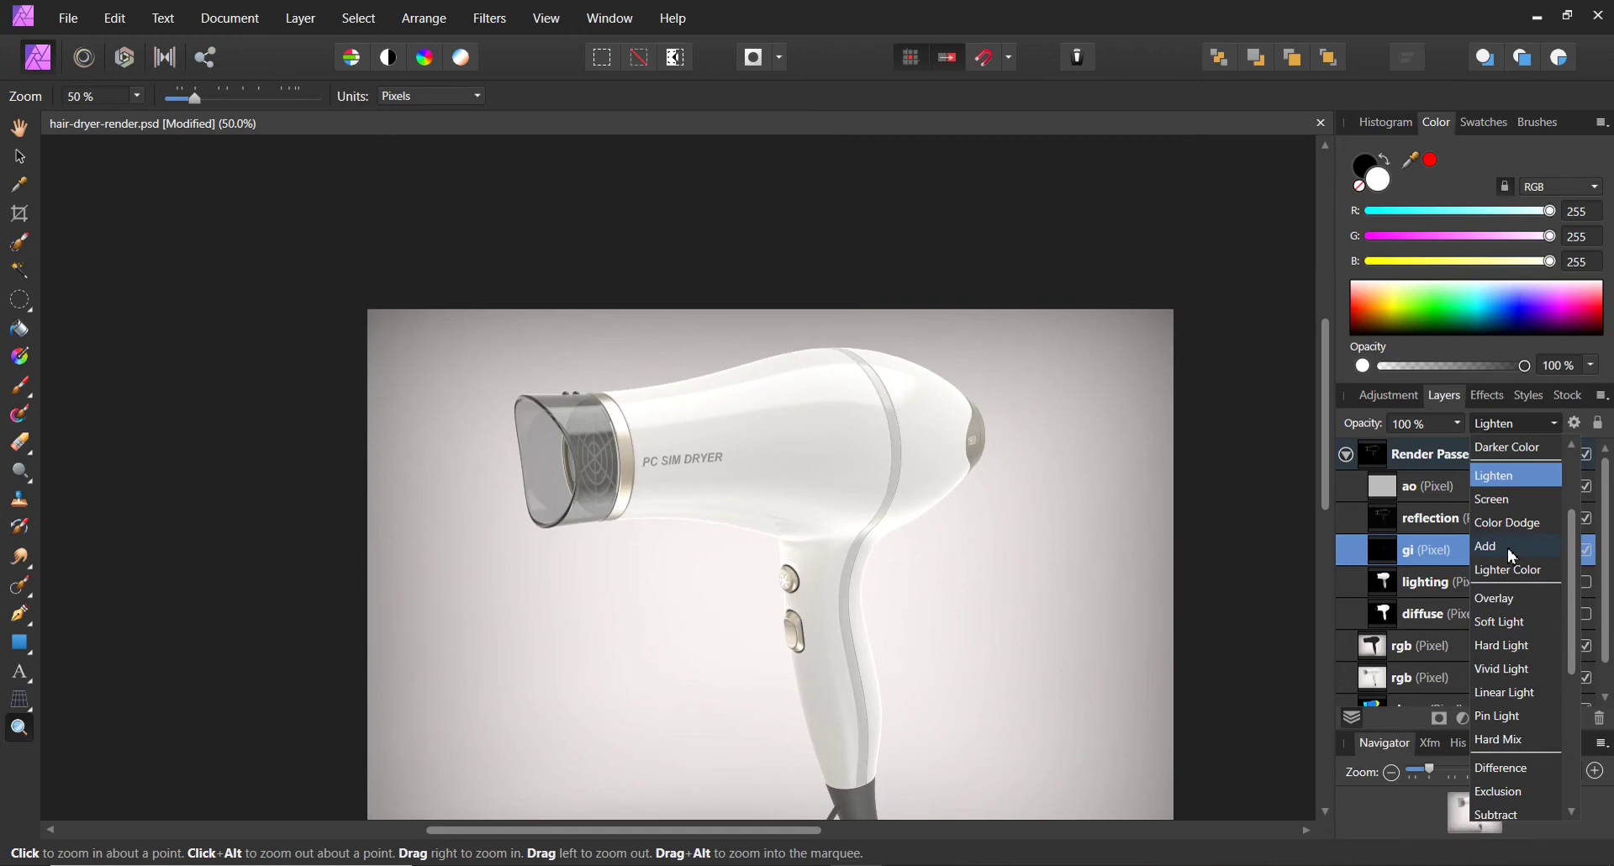
{"action": "left_click", "coordinate": [1513, 554]}
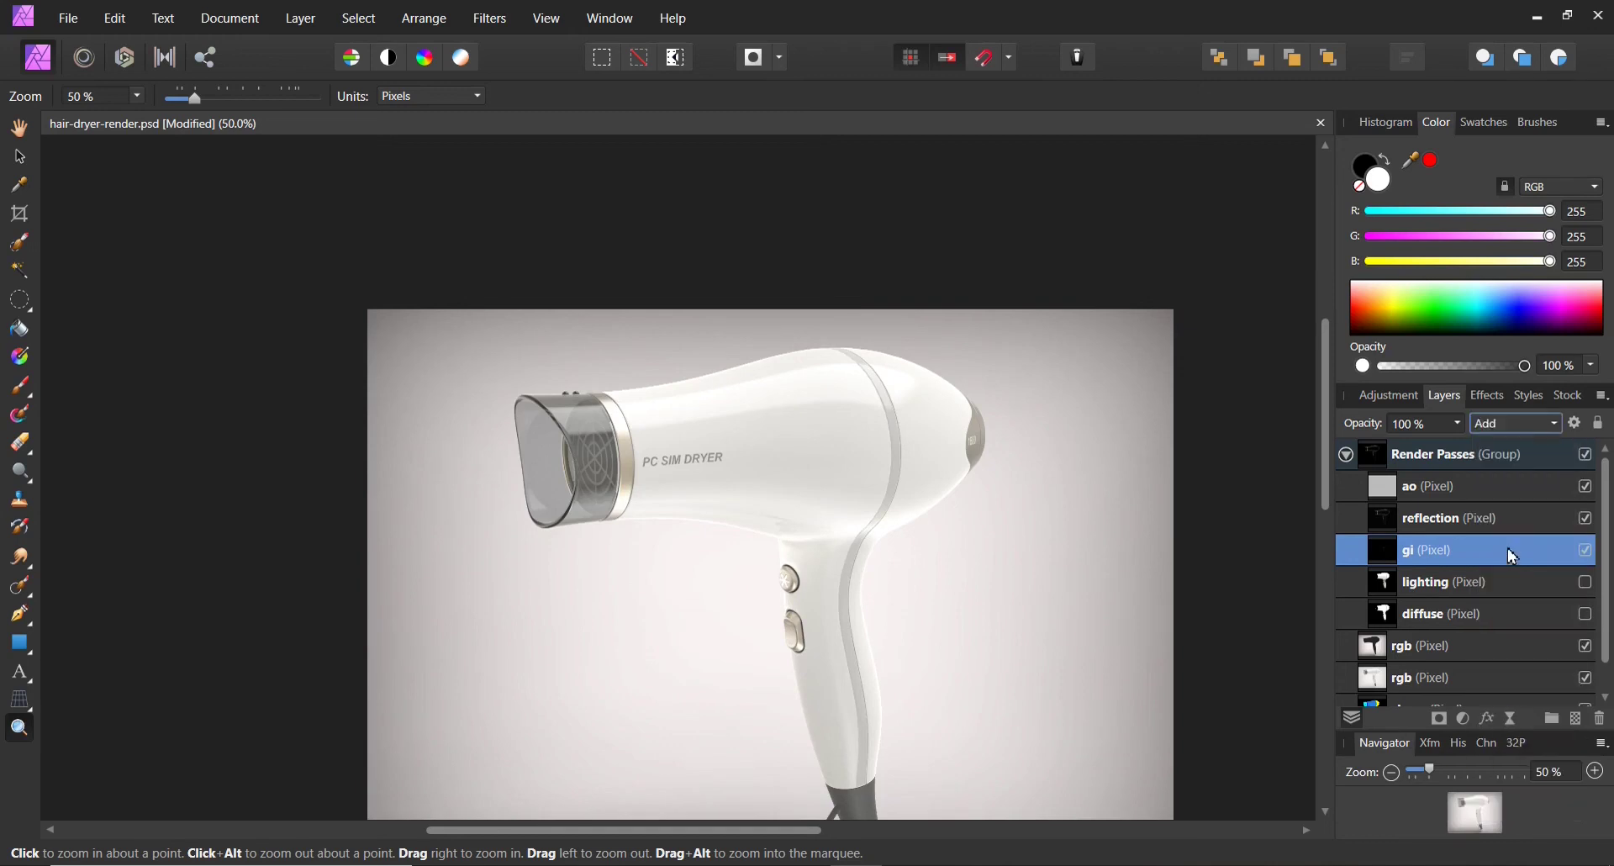
{"action": "left_click", "coordinate": [1586, 552]}
{"action": "left_click", "coordinate": [1586, 552]}
{"action": "left_click", "coordinate": [1585, 552]}
{"action": "left_click", "coordinate": [1586, 553]}
Lower the gi pass opacity to 47% and turn on the lighting pass.
{"action": "left_click", "coordinate": [1458, 425]}
{"action": "left_click_drag", "start_coordinate": [1463, 451], "coordinate": [1381, 469]}
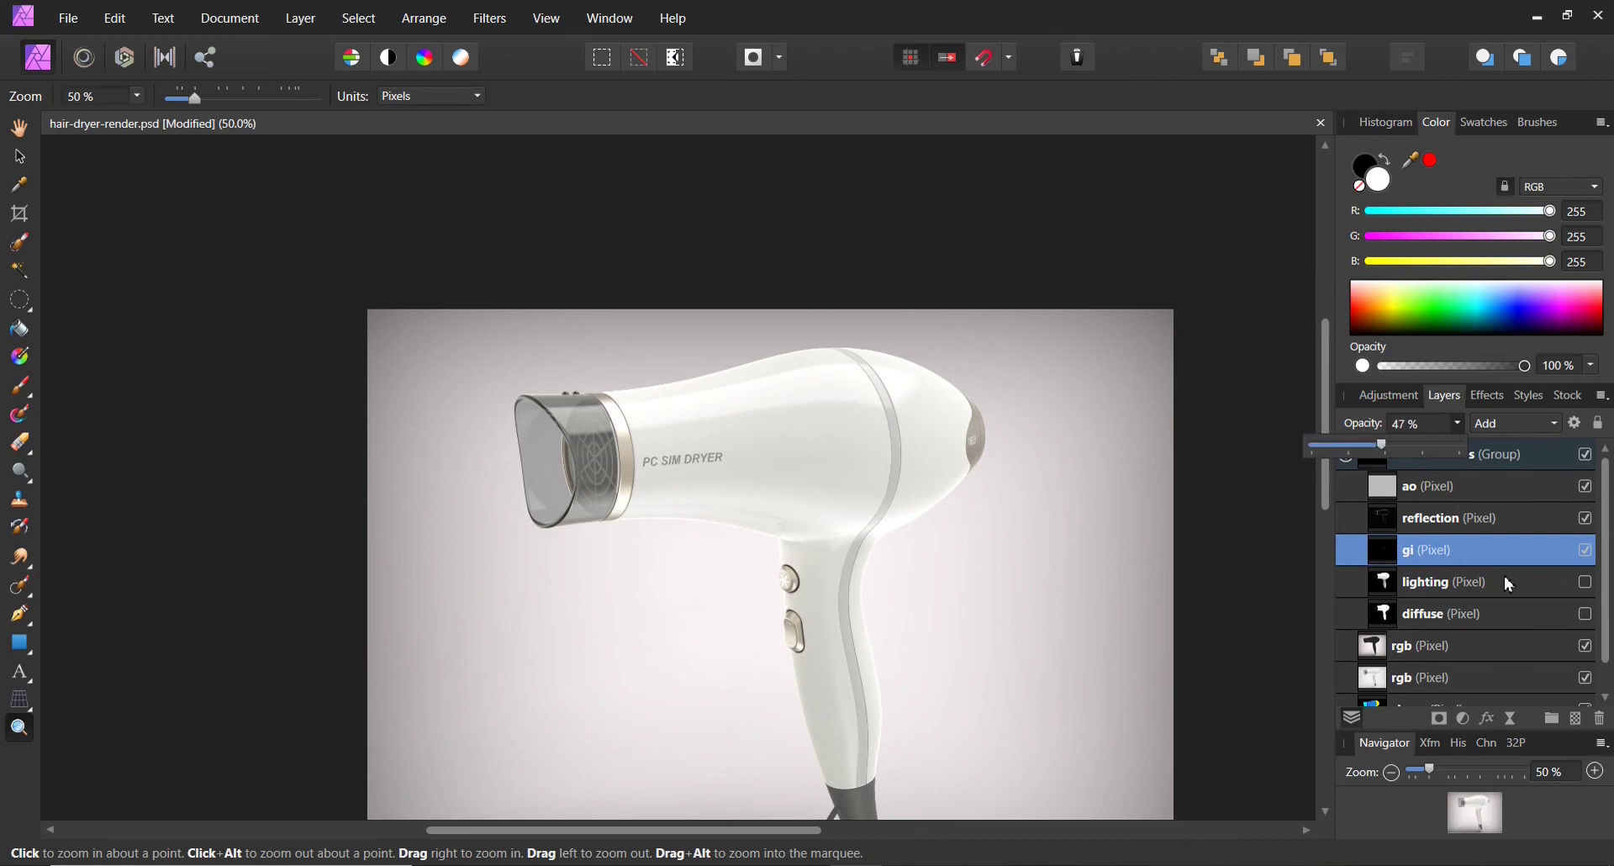
{"action": "left_click", "coordinate": [1585, 584]}
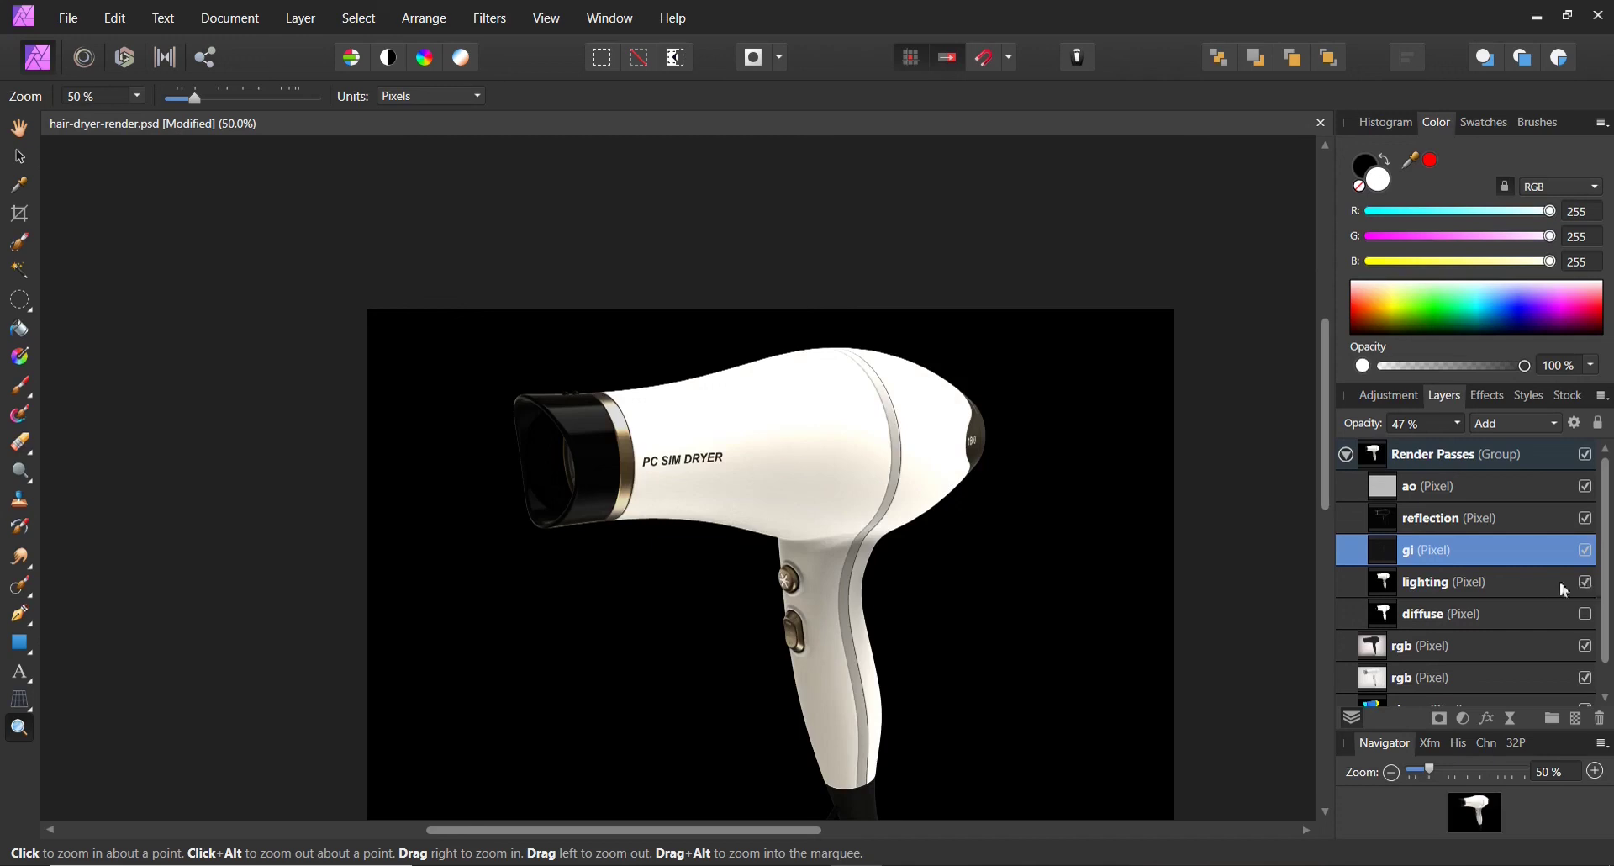
Set the lighting pass to Lighten blending and compare it on and off.
{"action": "left_click", "coordinate": [1536, 590]}
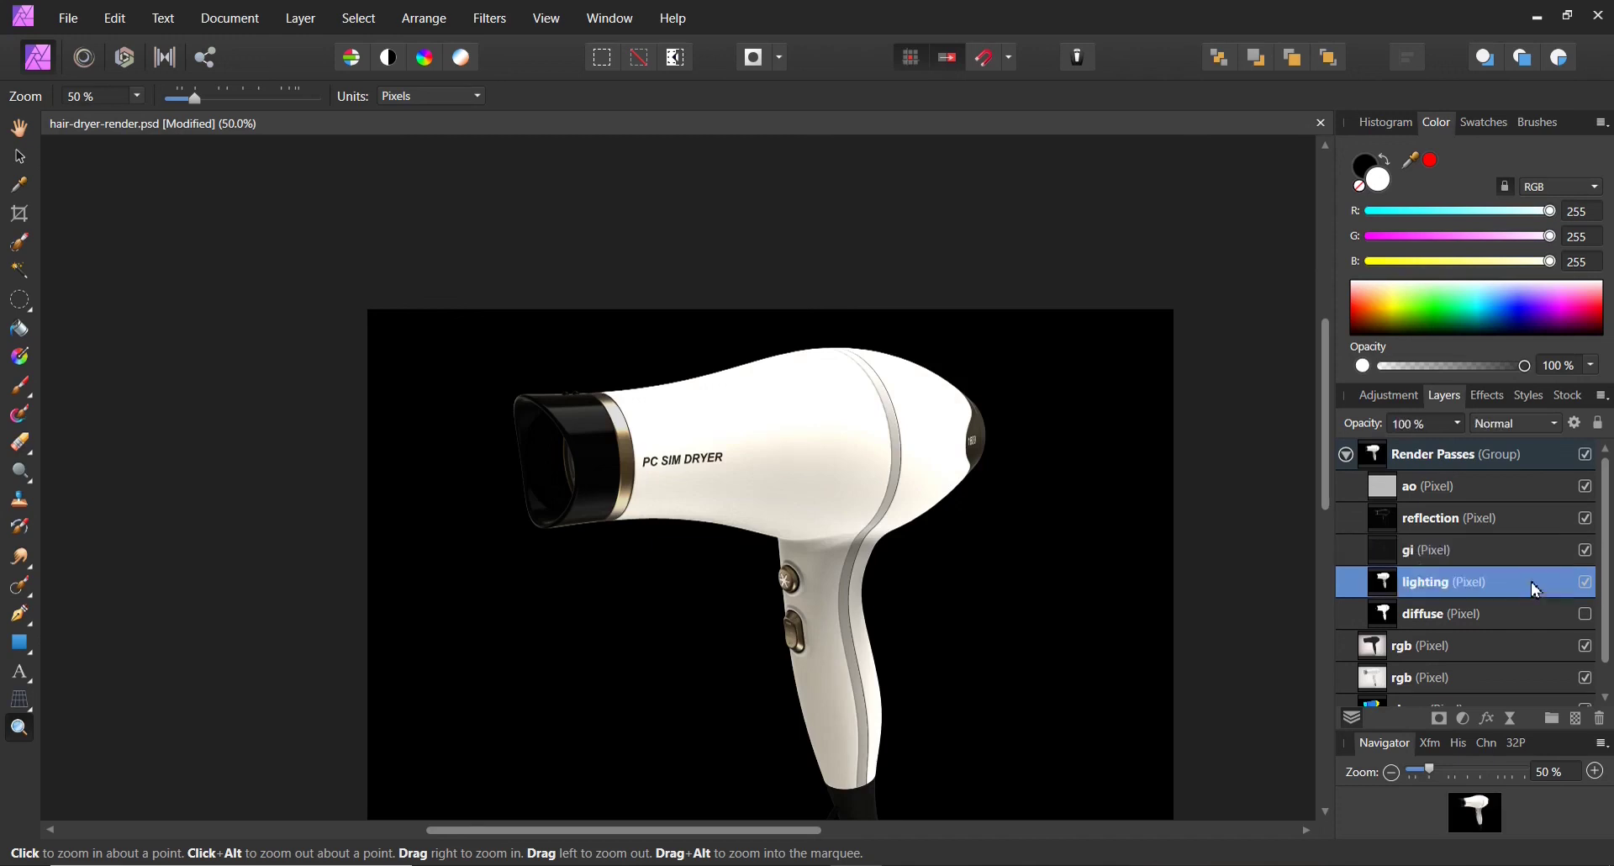
{"action": "left_click", "coordinate": [1555, 423]}
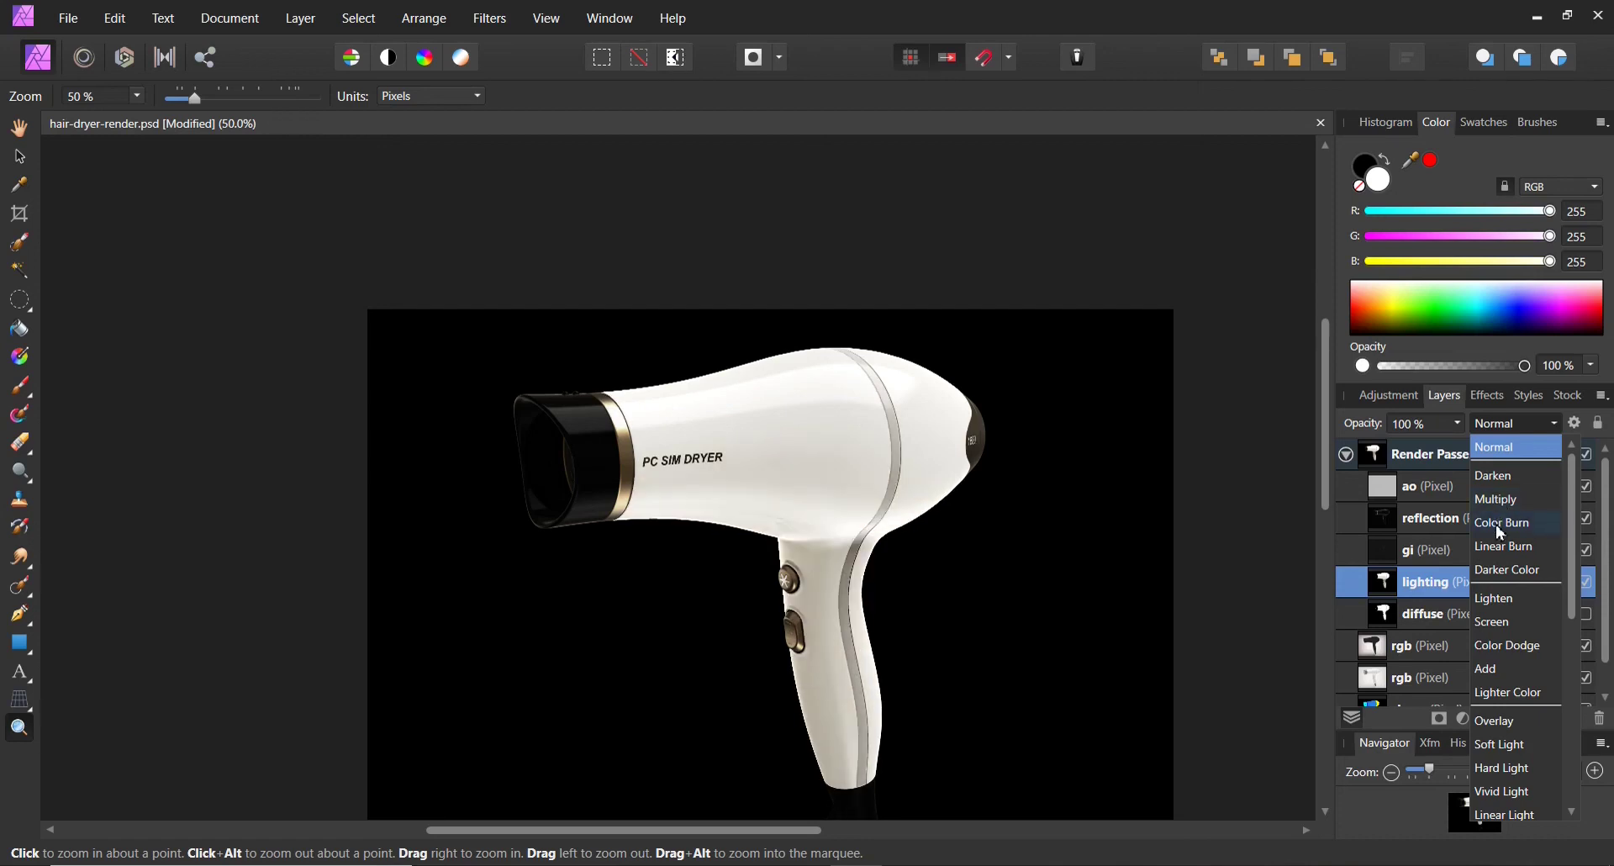
{"action": "left_click", "coordinate": [1501, 599]}
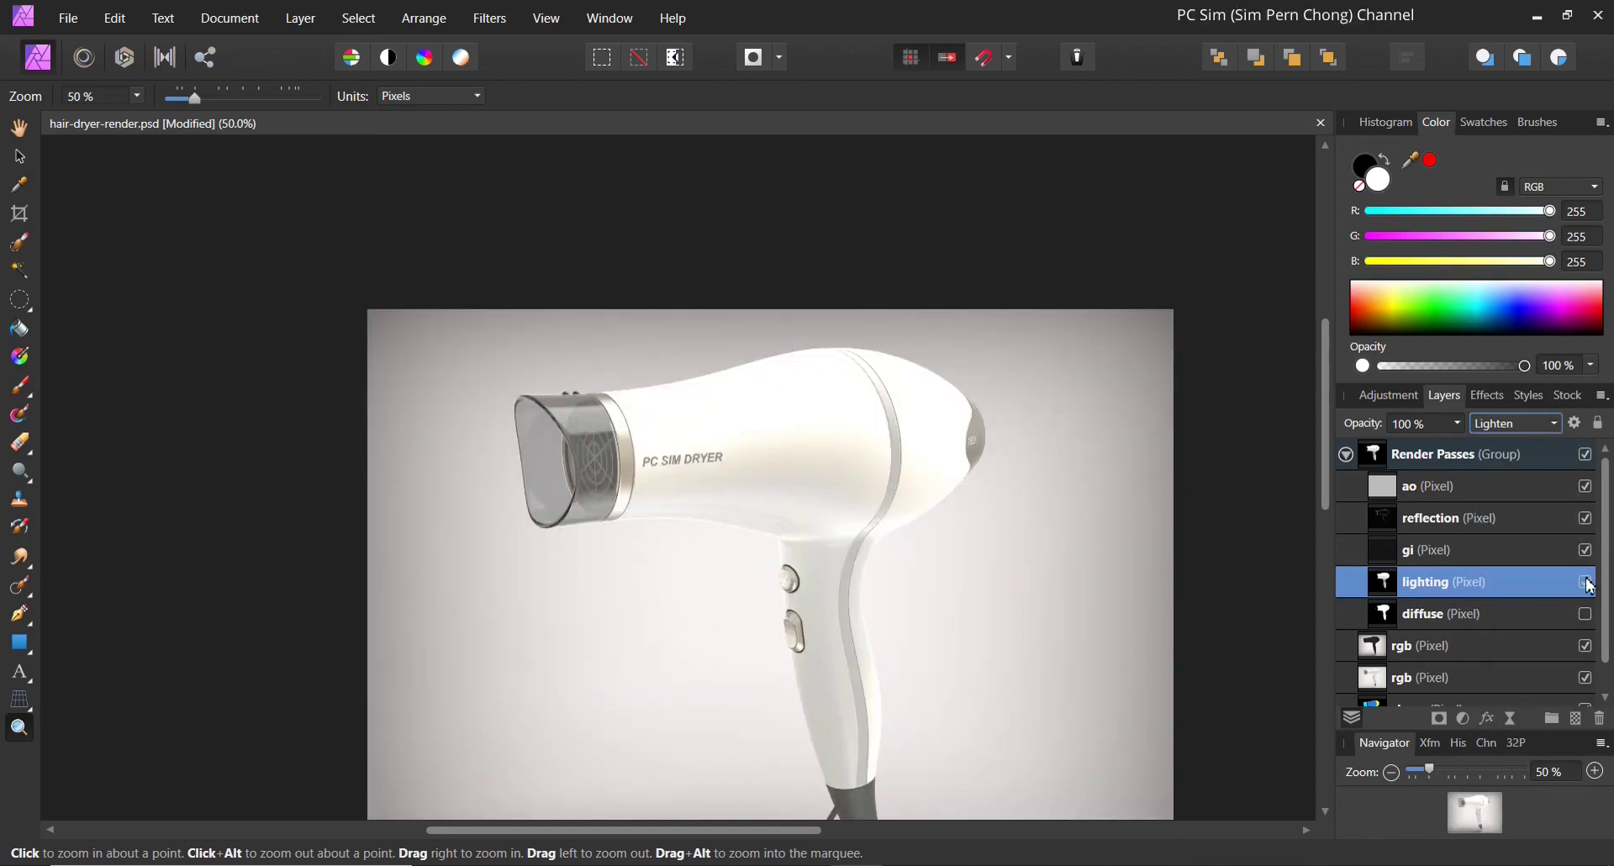
{"action": "left_click", "coordinate": [1587, 583]}
{"action": "left_click", "coordinate": [1586, 583]}
{"action": "left_click", "coordinate": [1587, 583]}
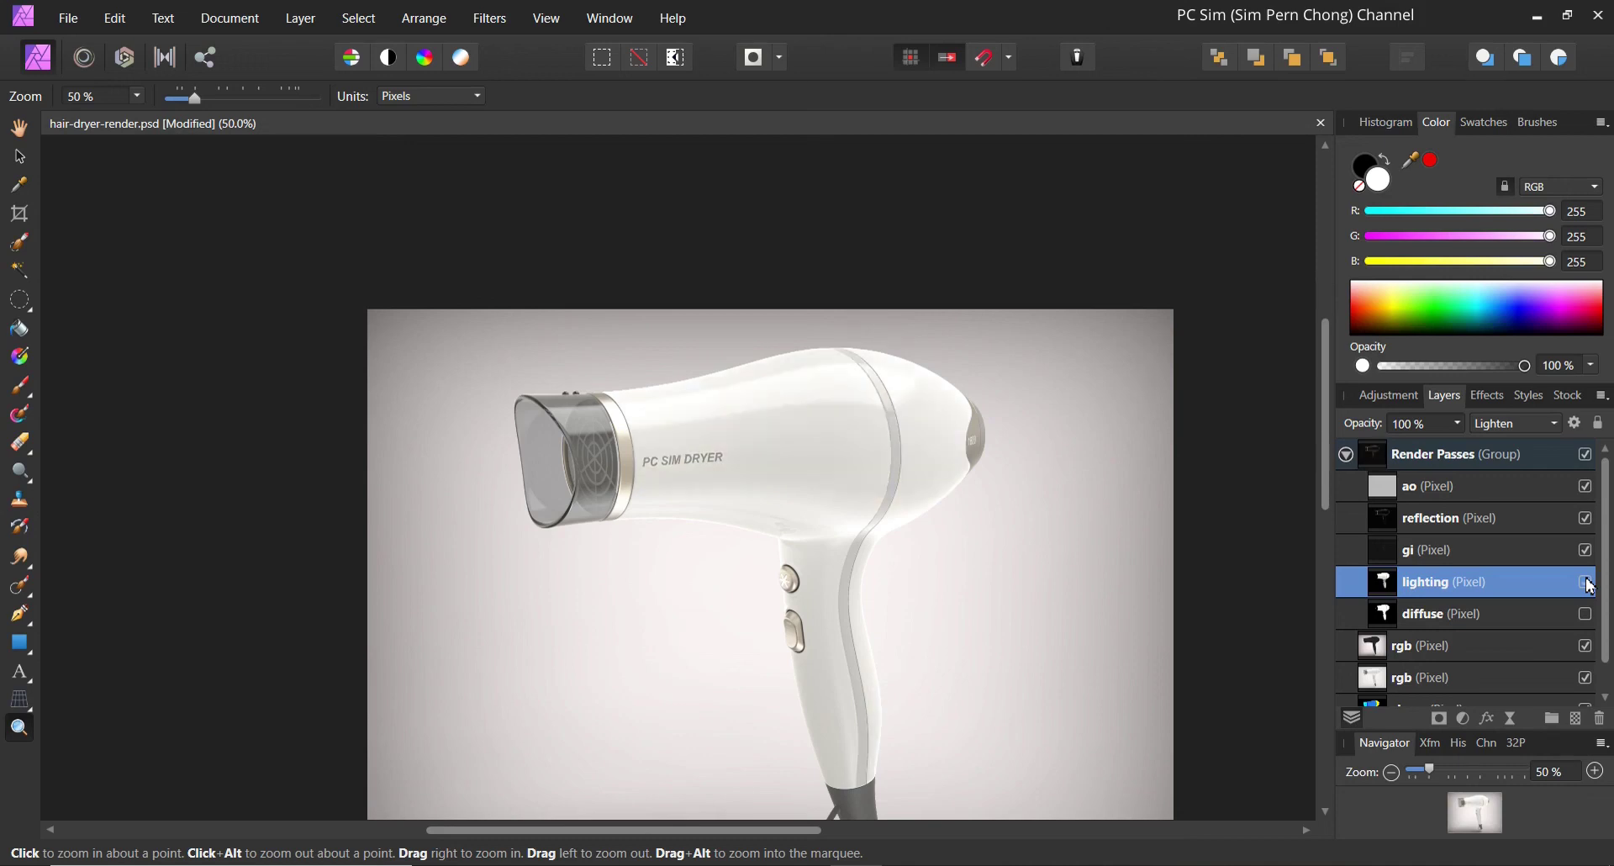
{"action": "left_click", "coordinate": [1588, 583]}
{"action": "left_click", "coordinate": [1587, 583]}
{"action": "left_click", "coordinate": [1588, 583]}
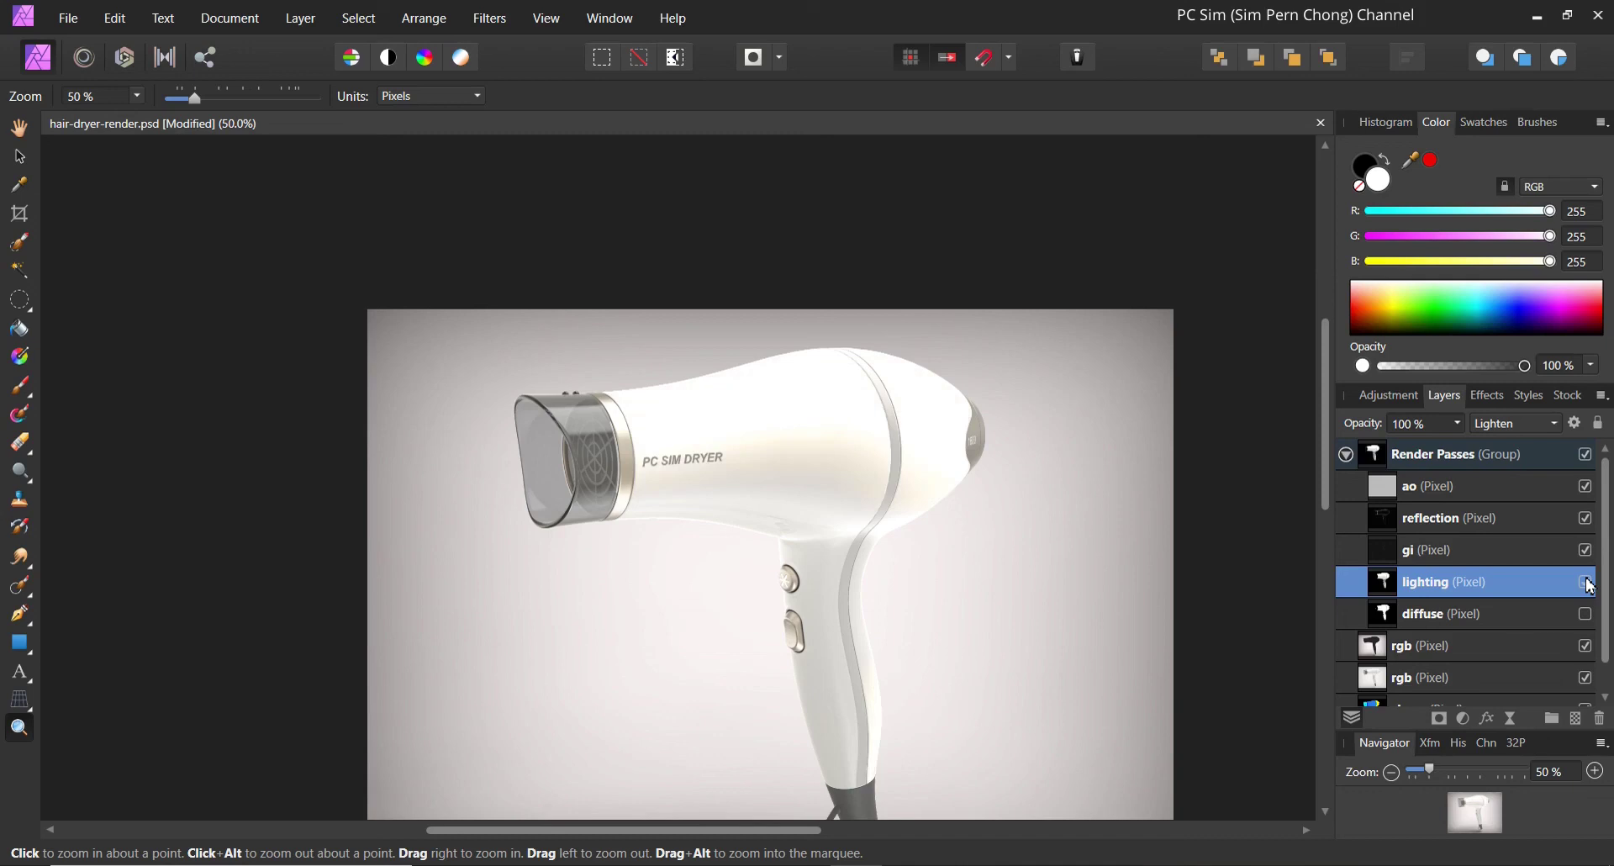
Try Screen blending on the lighting pass and compare it on and off.
{"action": "left_click", "coordinate": [1550, 425]}
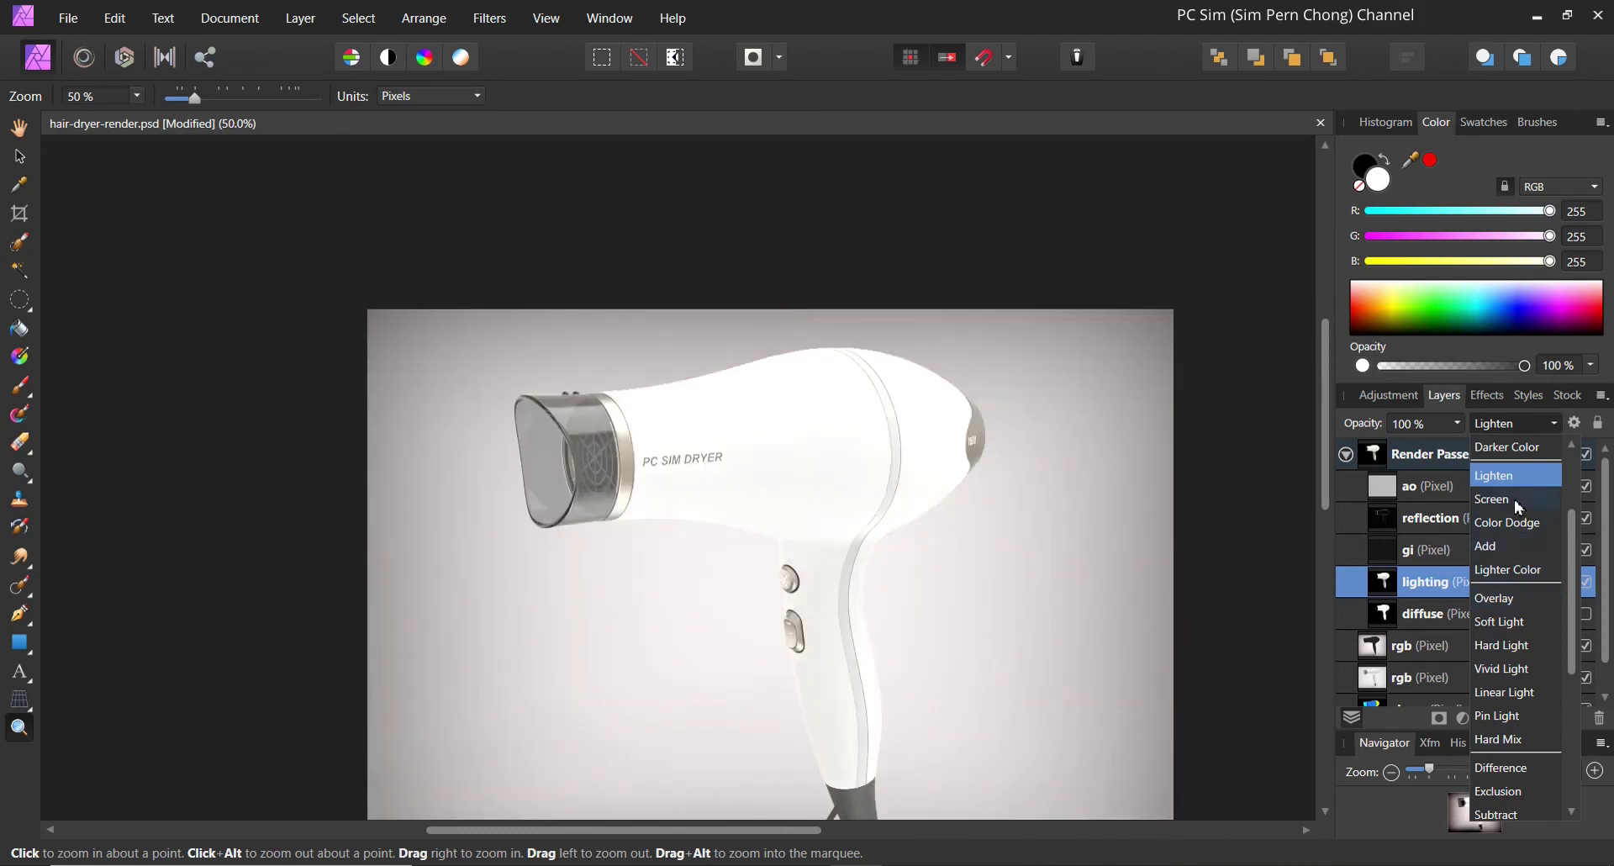
{"action": "left_click", "coordinate": [1514, 499]}
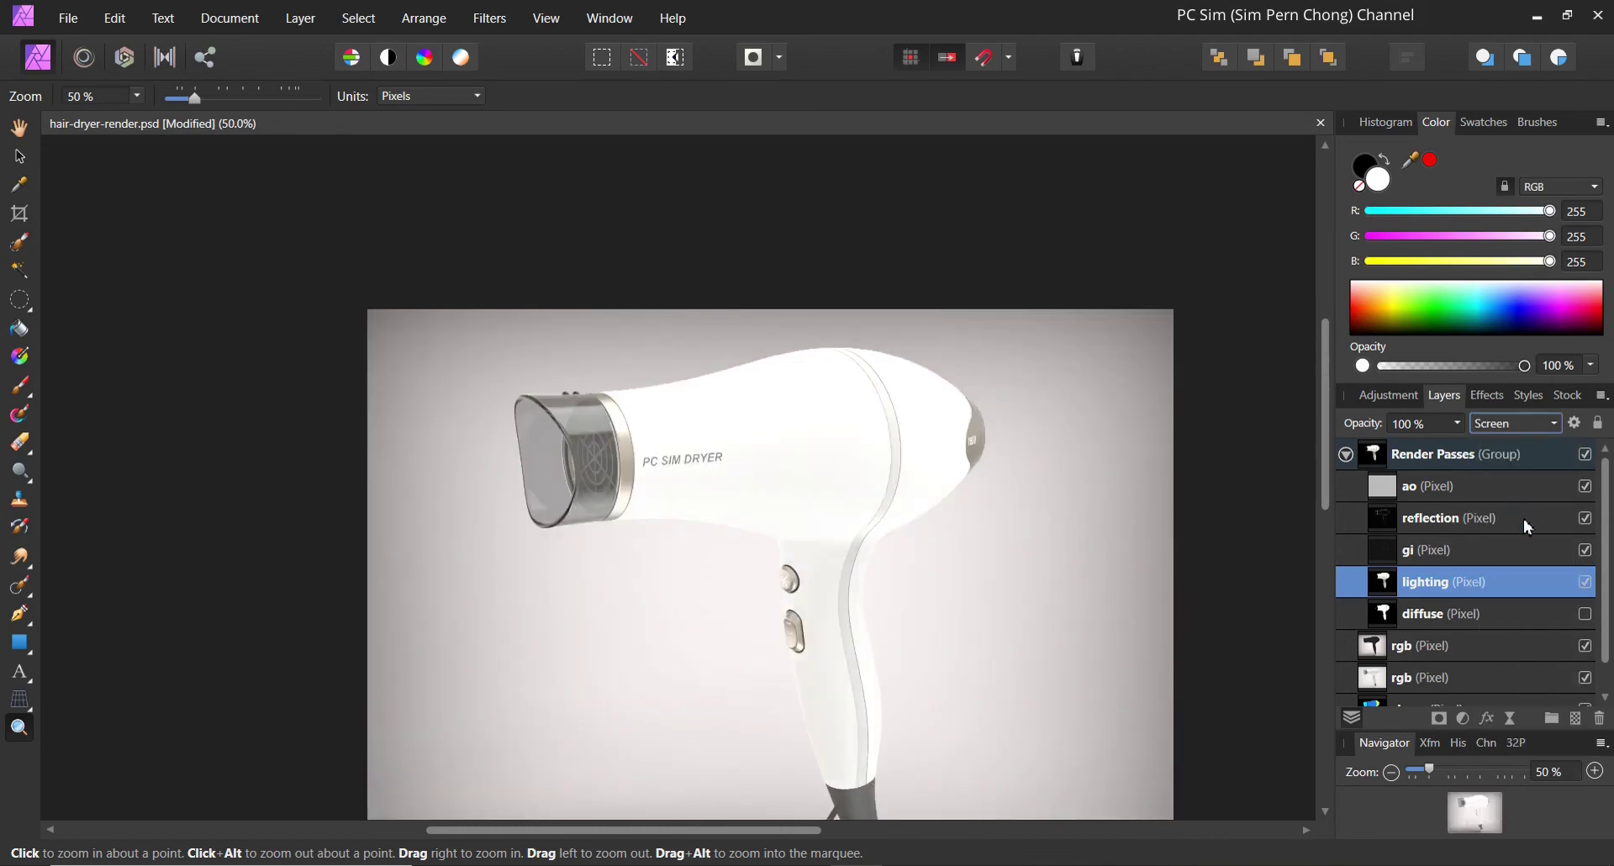
{"action": "left_click", "coordinate": [1585, 583]}
{"action": "left_click", "coordinate": [1585, 582]}
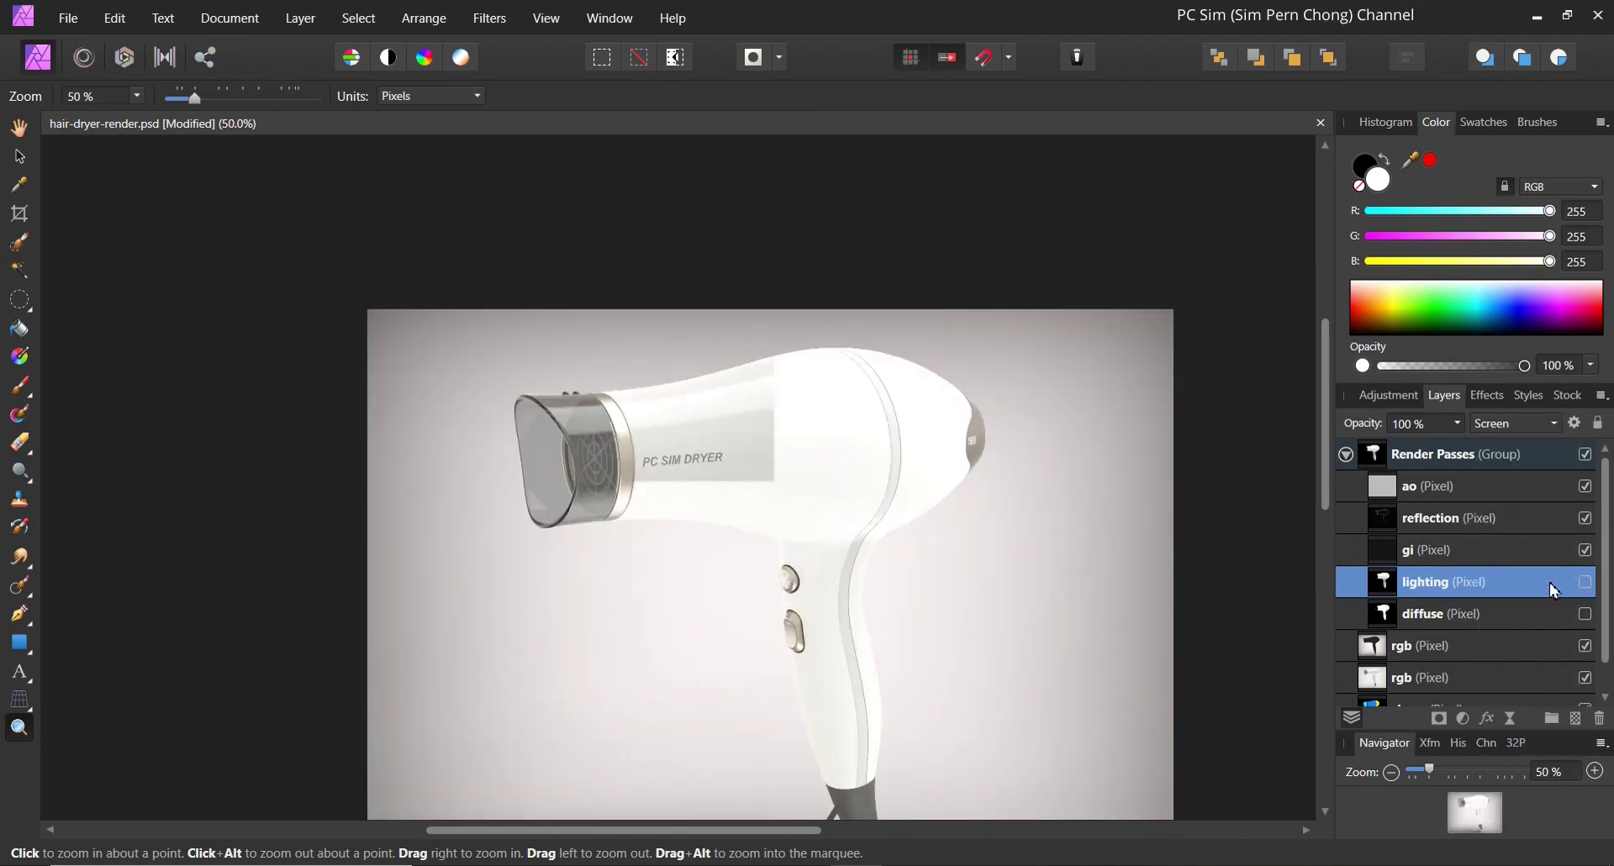
{"action": "left_click", "coordinate": [1585, 582]}
Return the lighting pass to Lighten, show it, and lower its opacity to 36%.
{"action": "left_click", "coordinate": [1559, 427]}
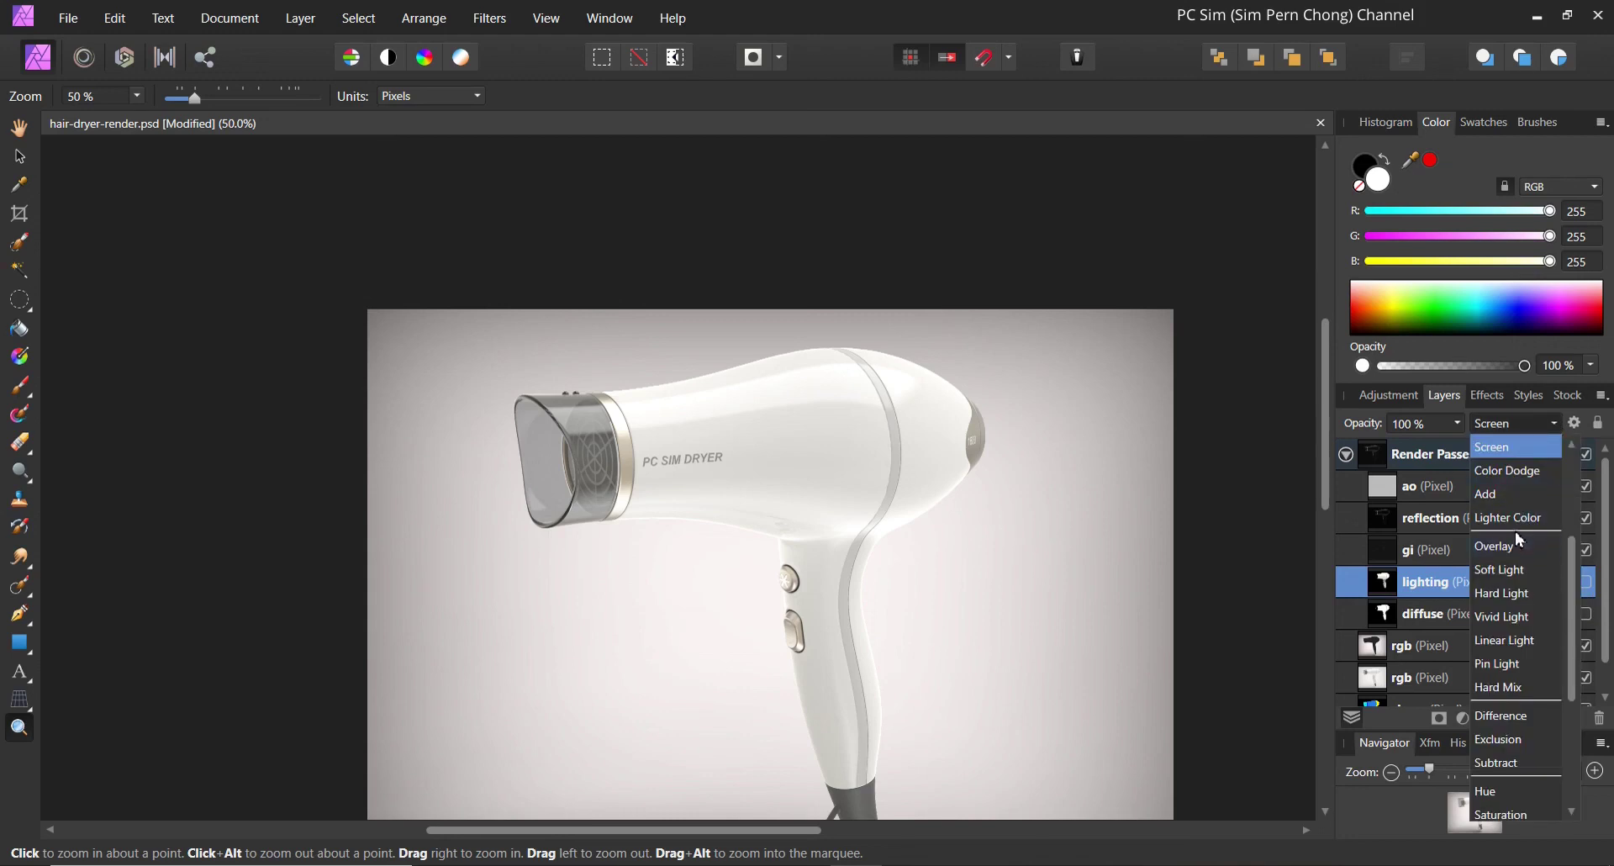
{"action": "scroll", "coordinate": [1514, 522], "scroll_direction": "up", "scroll_amount": 1}
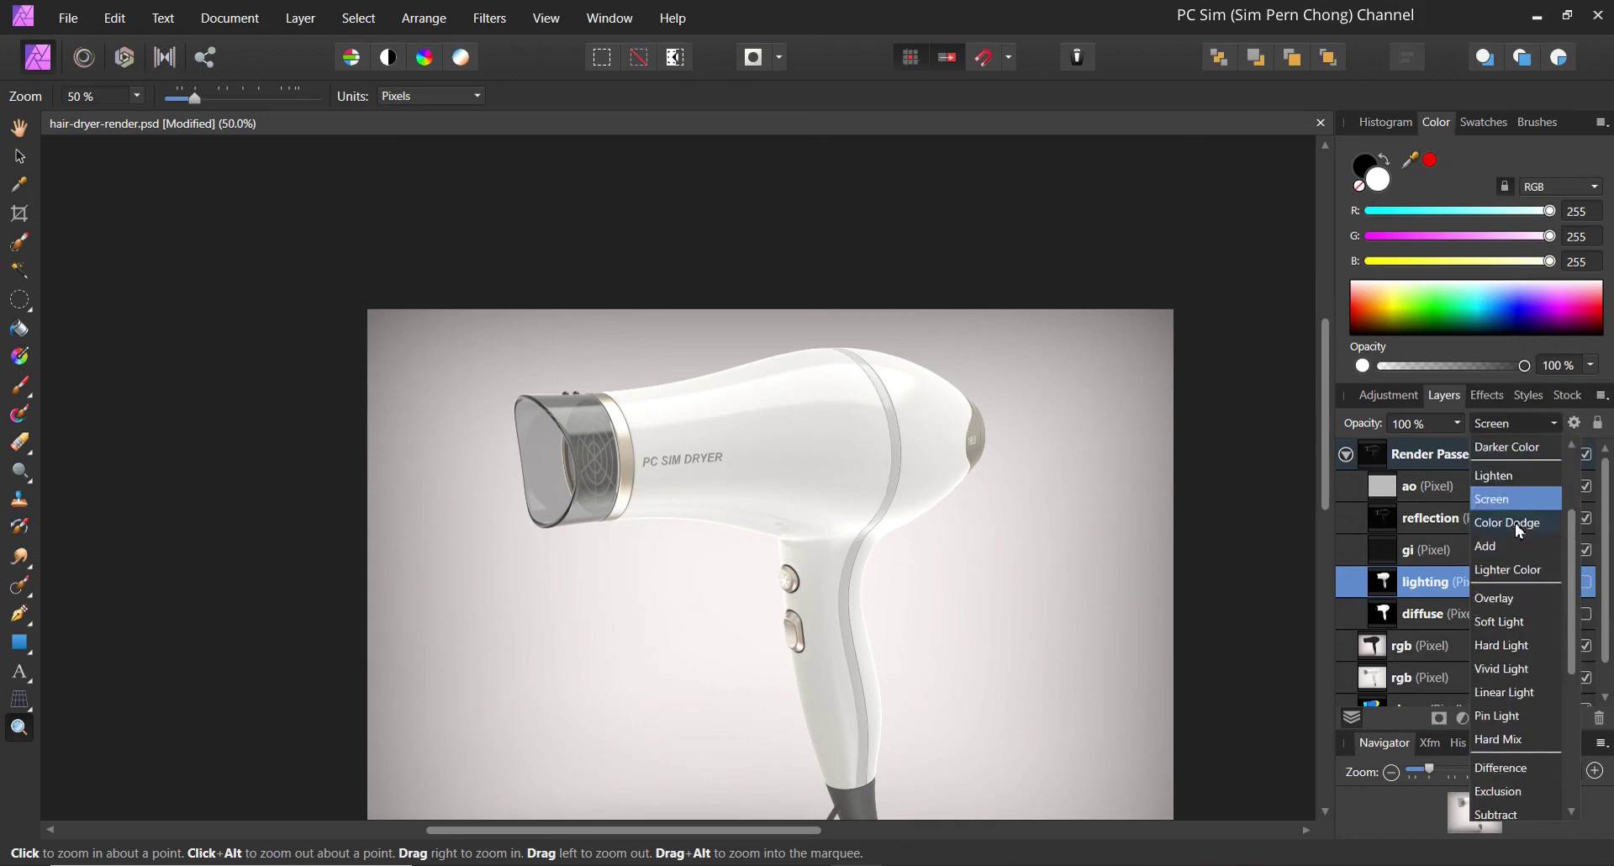
{"action": "left_click", "coordinate": [1502, 477]}
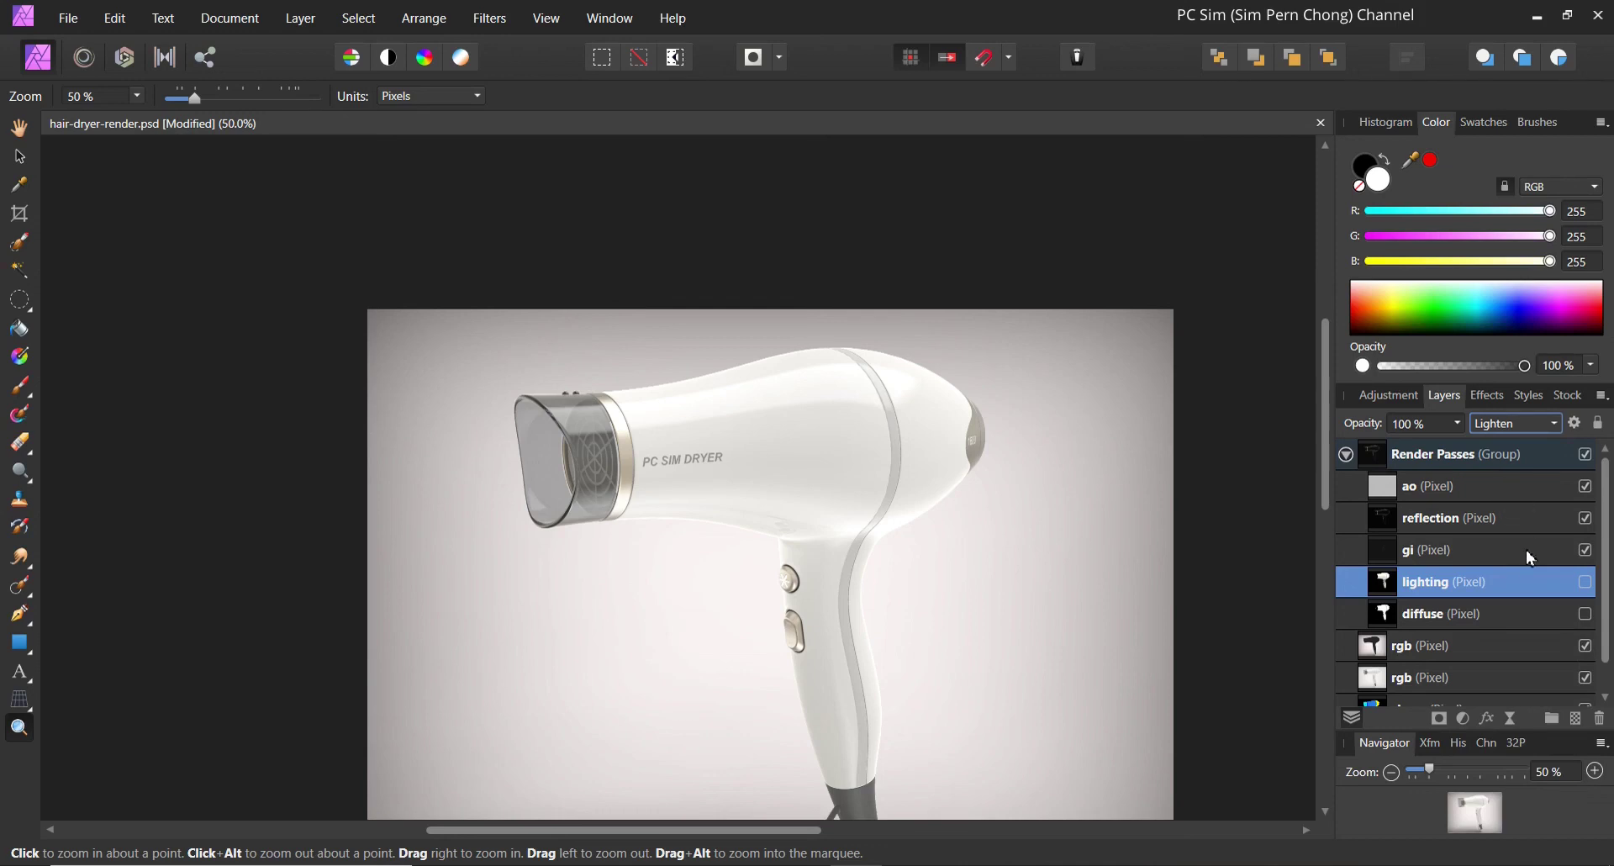
{"action": "left_click", "coordinate": [1585, 584]}
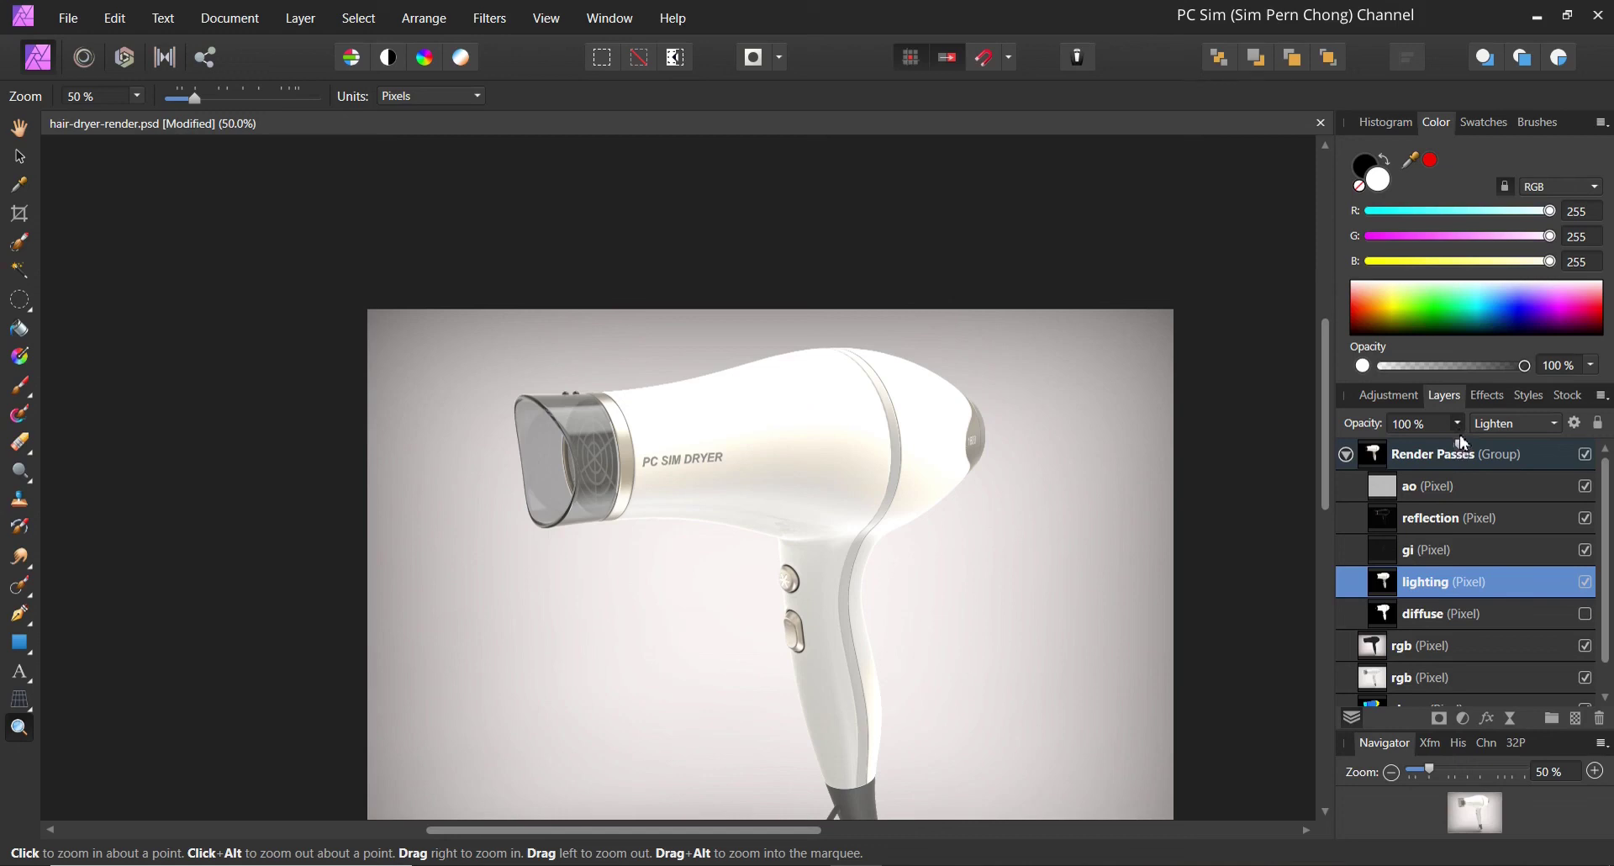
{"action": "left_click_drag", "start_coordinate": [1463, 450], "coordinate": [1366, 450]}
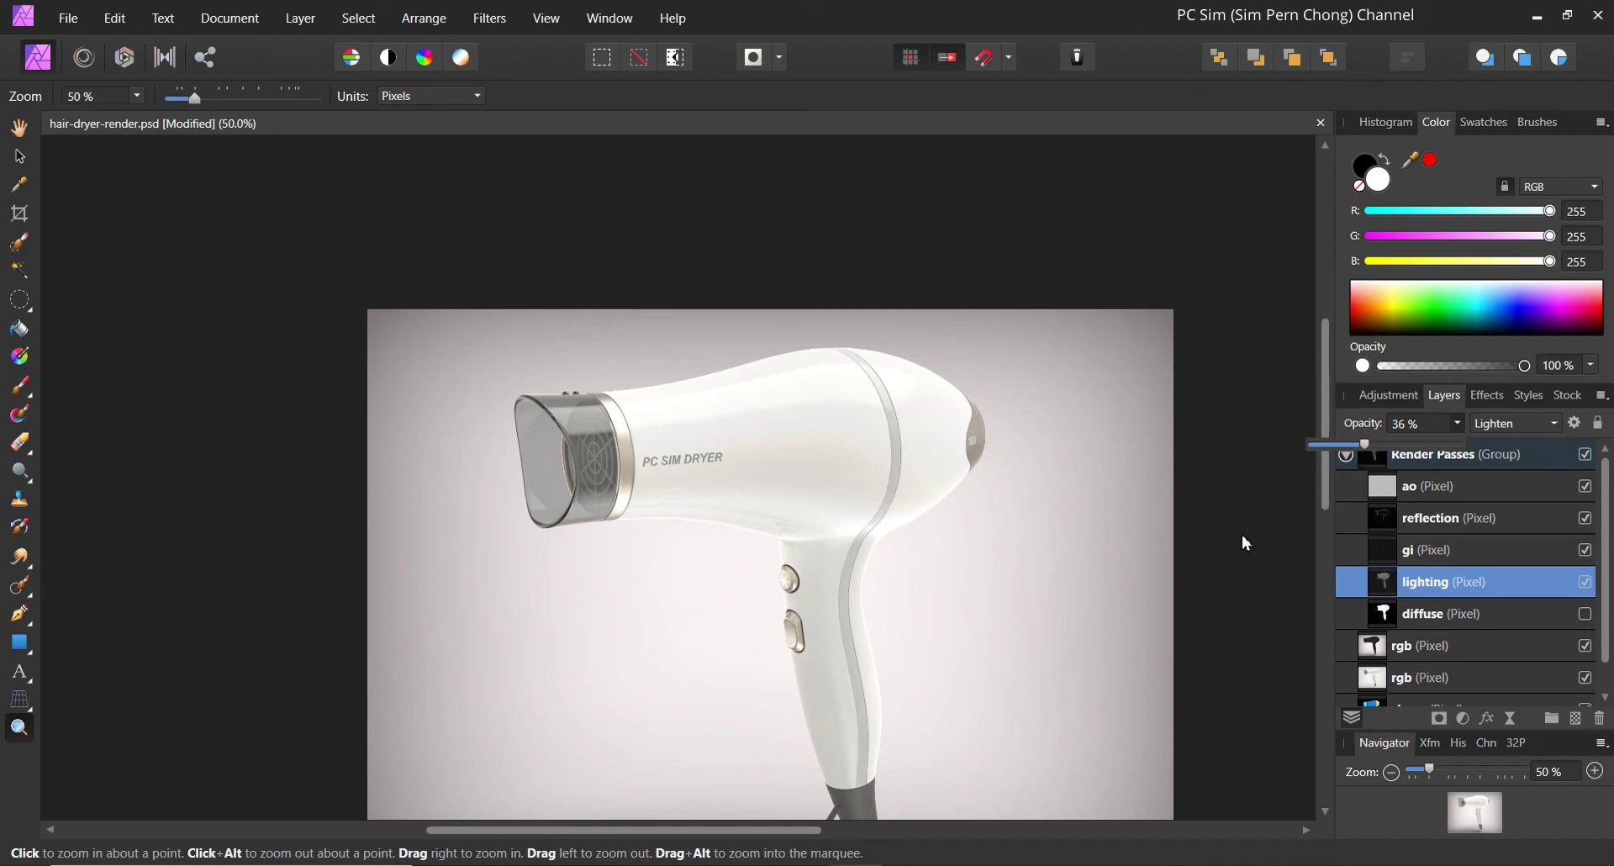
Compare the lighting pass on and off, then briefly show and re-hide the diffuse pass.
{"action": "left_click", "coordinate": [1592, 591]}
{"action": "left_click", "coordinate": [1591, 590]}
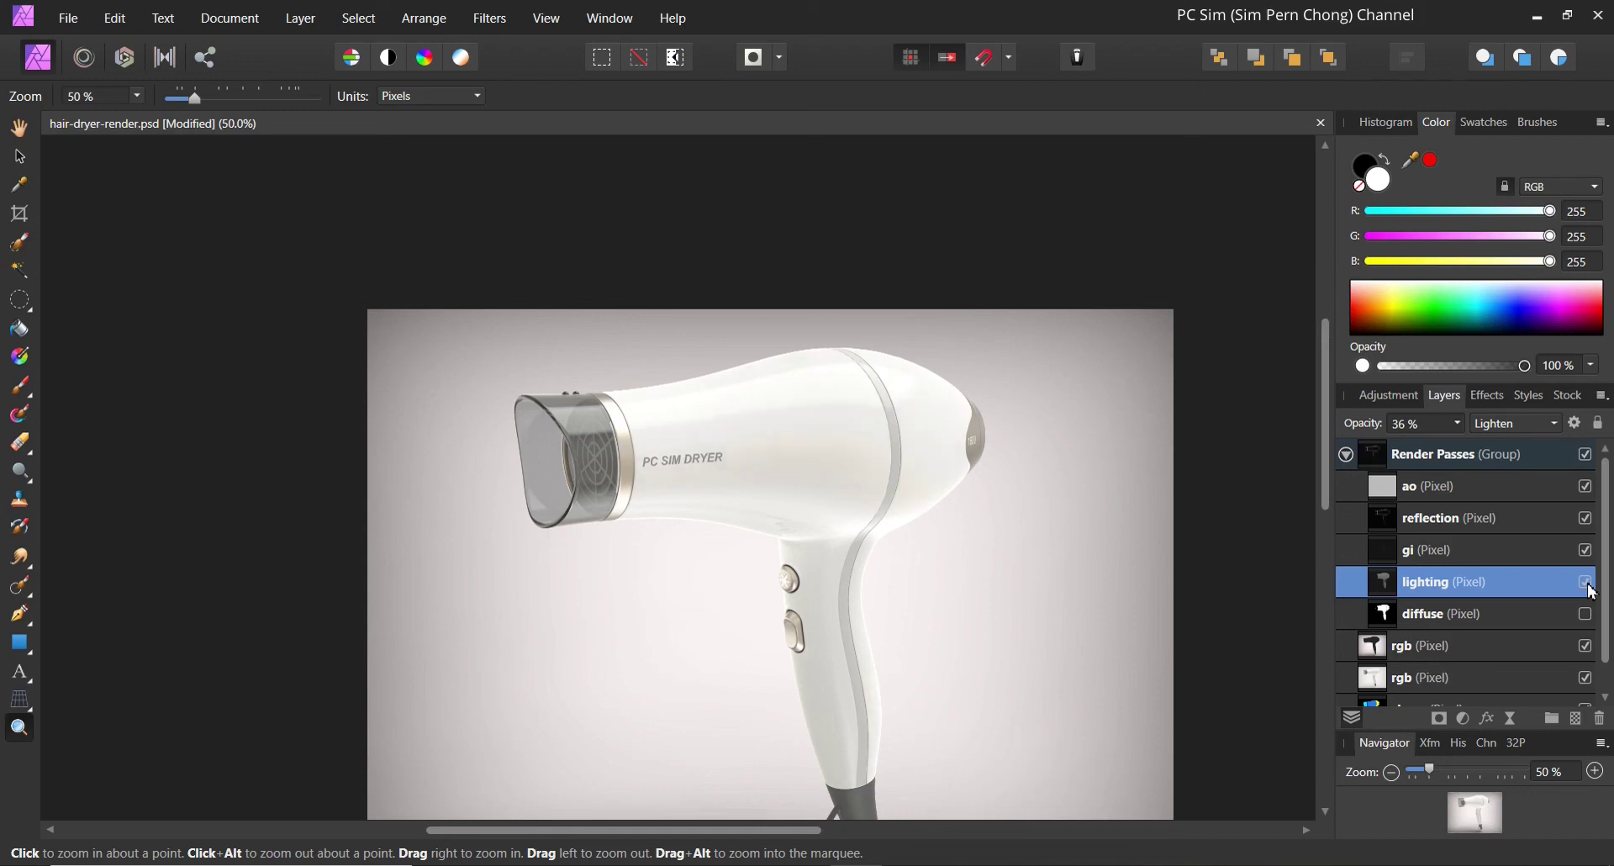
{"action": "left_click", "coordinate": [1591, 590]}
{"action": "left_click", "coordinate": [1591, 591]}
{"action": "left_click", "coordinate": [1585, 613]}
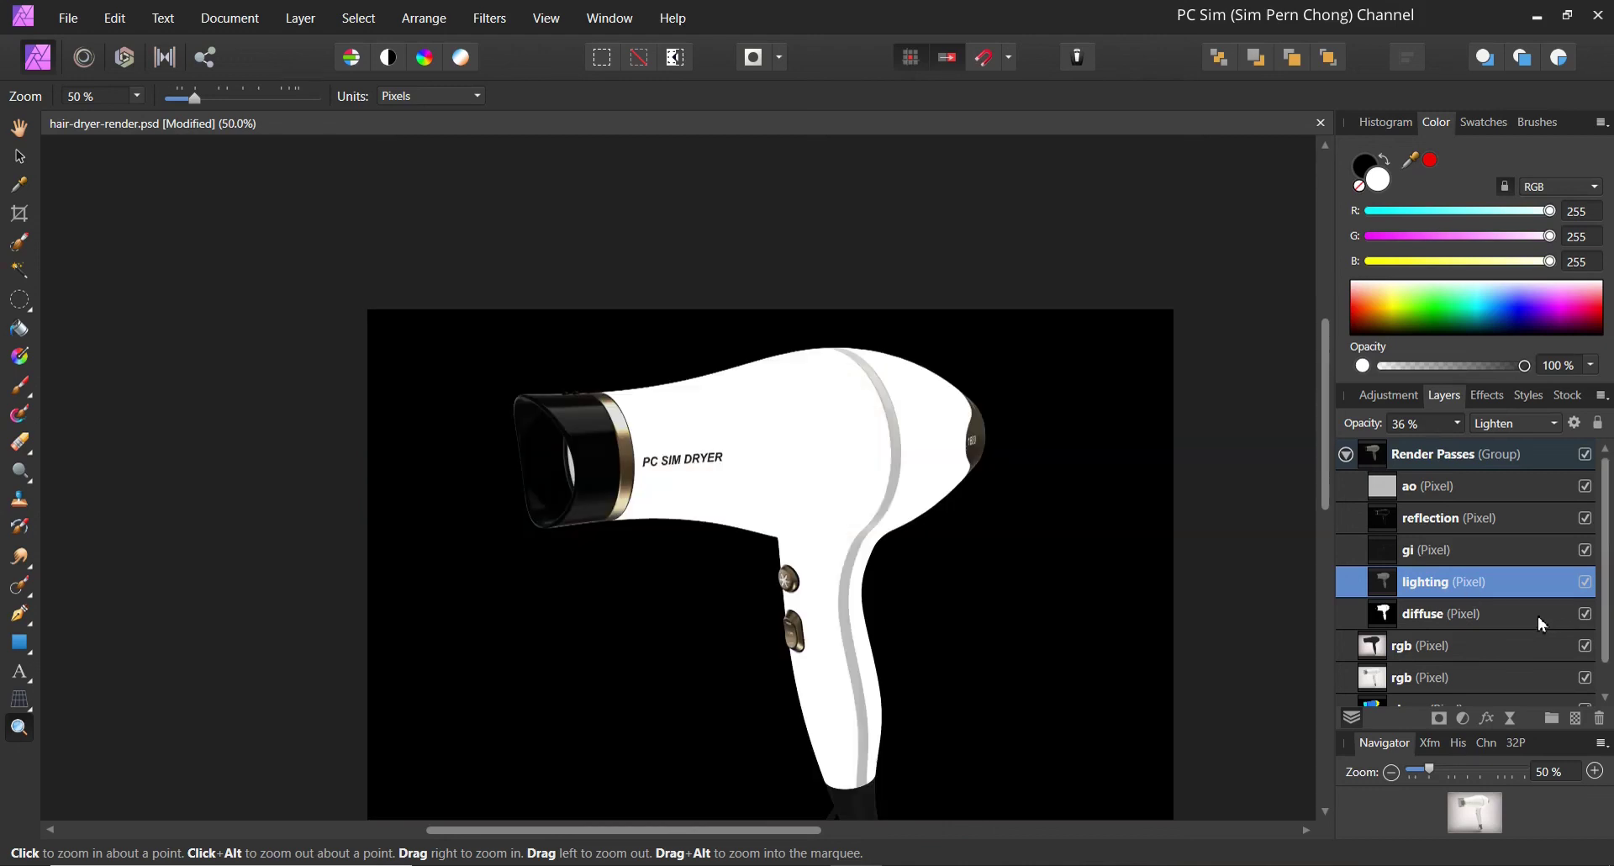
{"action": "left_click", "coordinate": [1585, 614]}
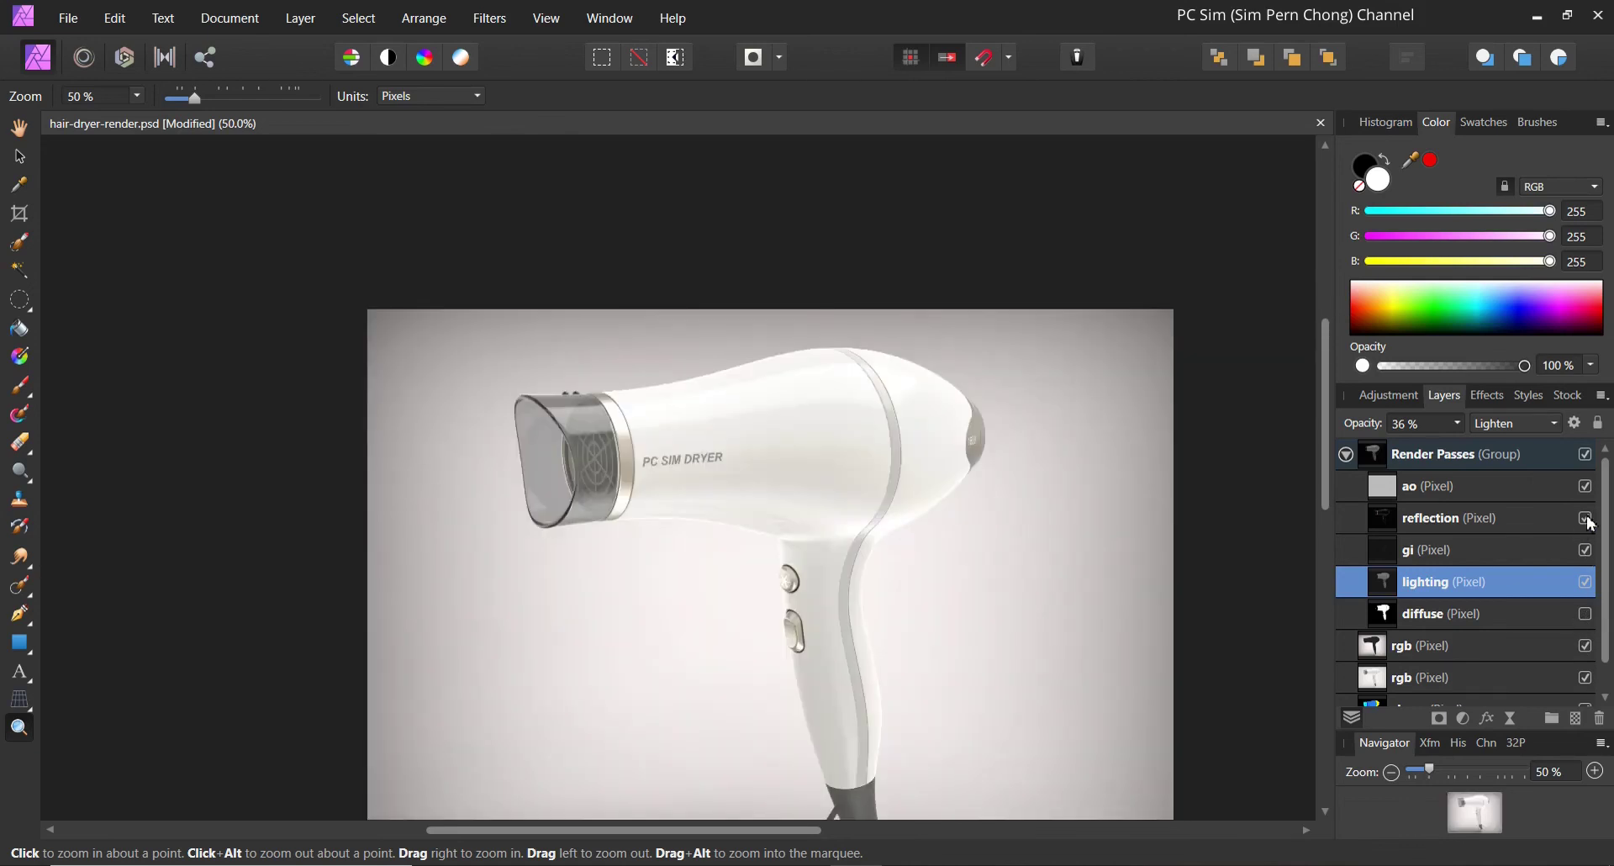
Toggle the reflection pass to compare its effect, then select the reflection layer.
{"action": "left_click", "coordinate": [1585, 519]}
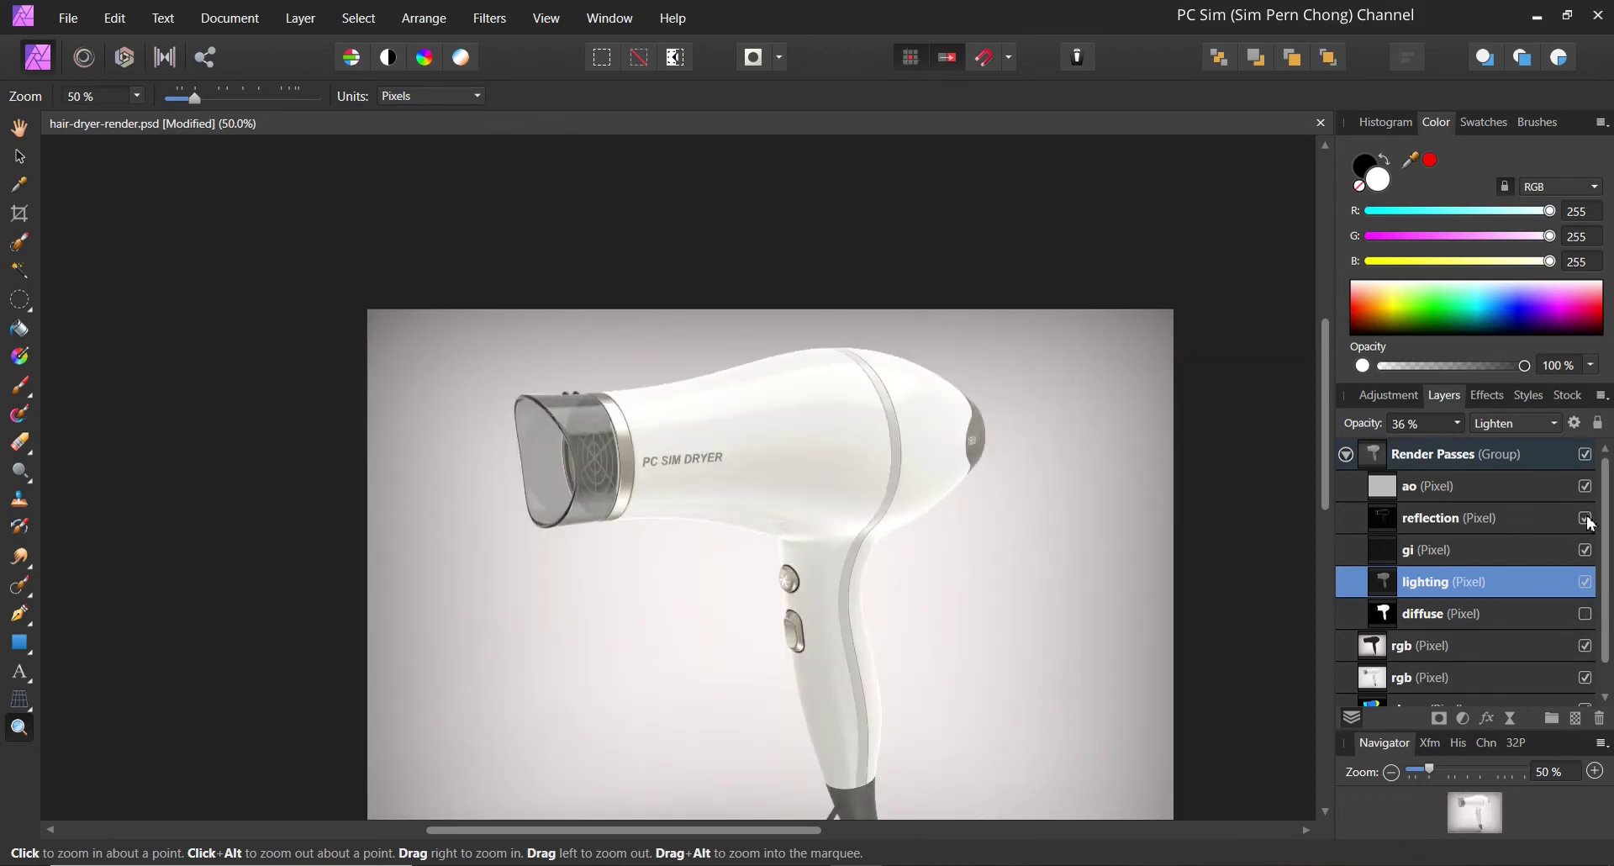
{"action": "left_click", "coordinate": [1585, 518]}
{"action": "left_click", "coordinate": [1587, 520]}
{"action": "left_click", "coordinate": [1587, 520]}
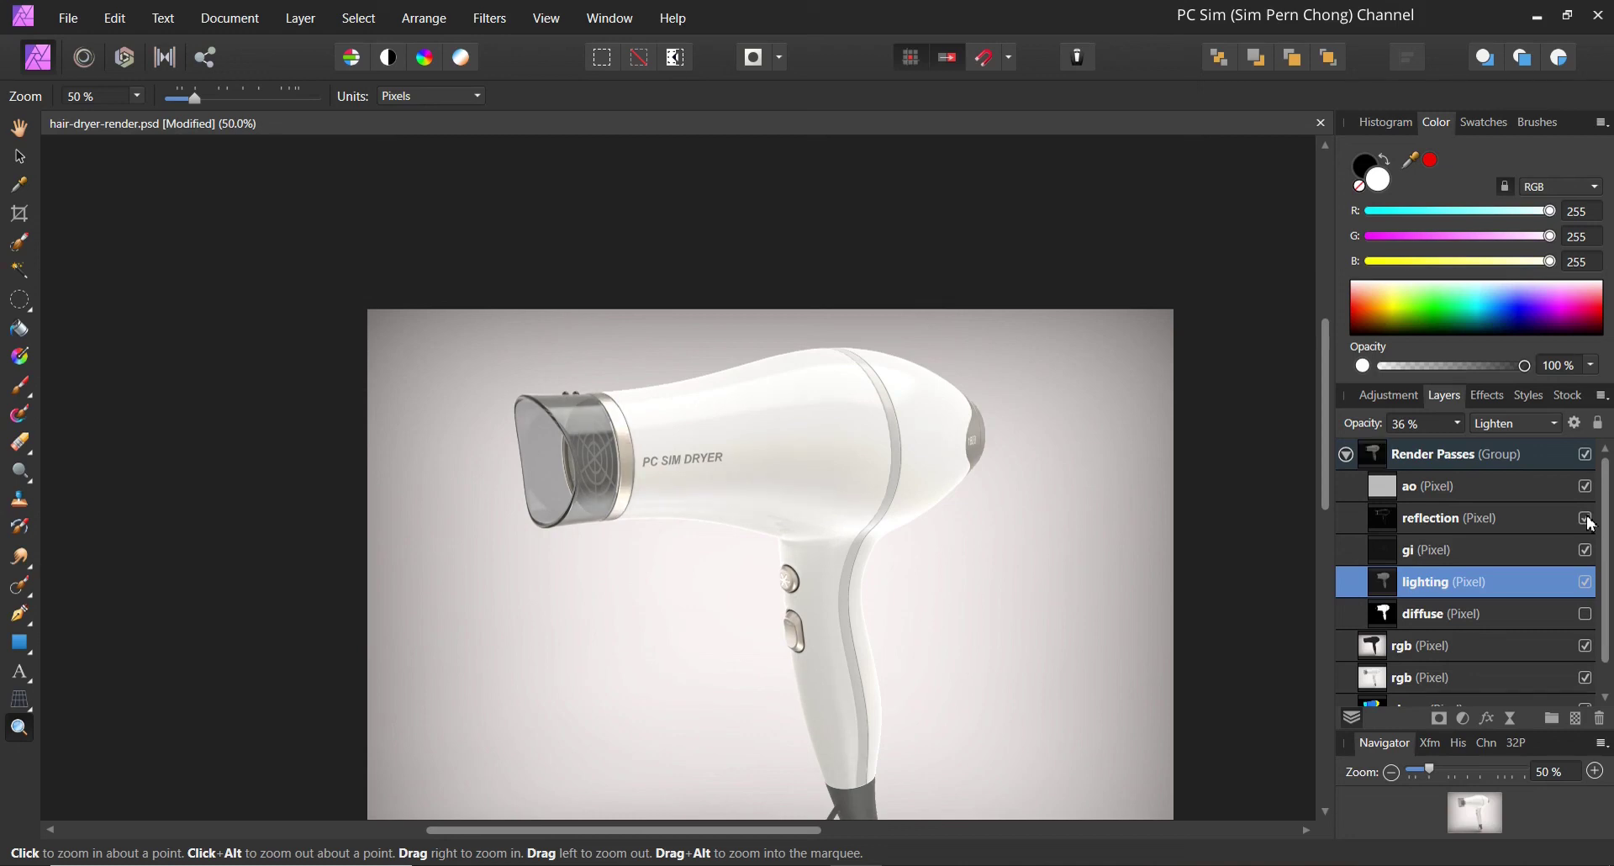
{"action": "left_click", "coordinate": [1556, 530]}
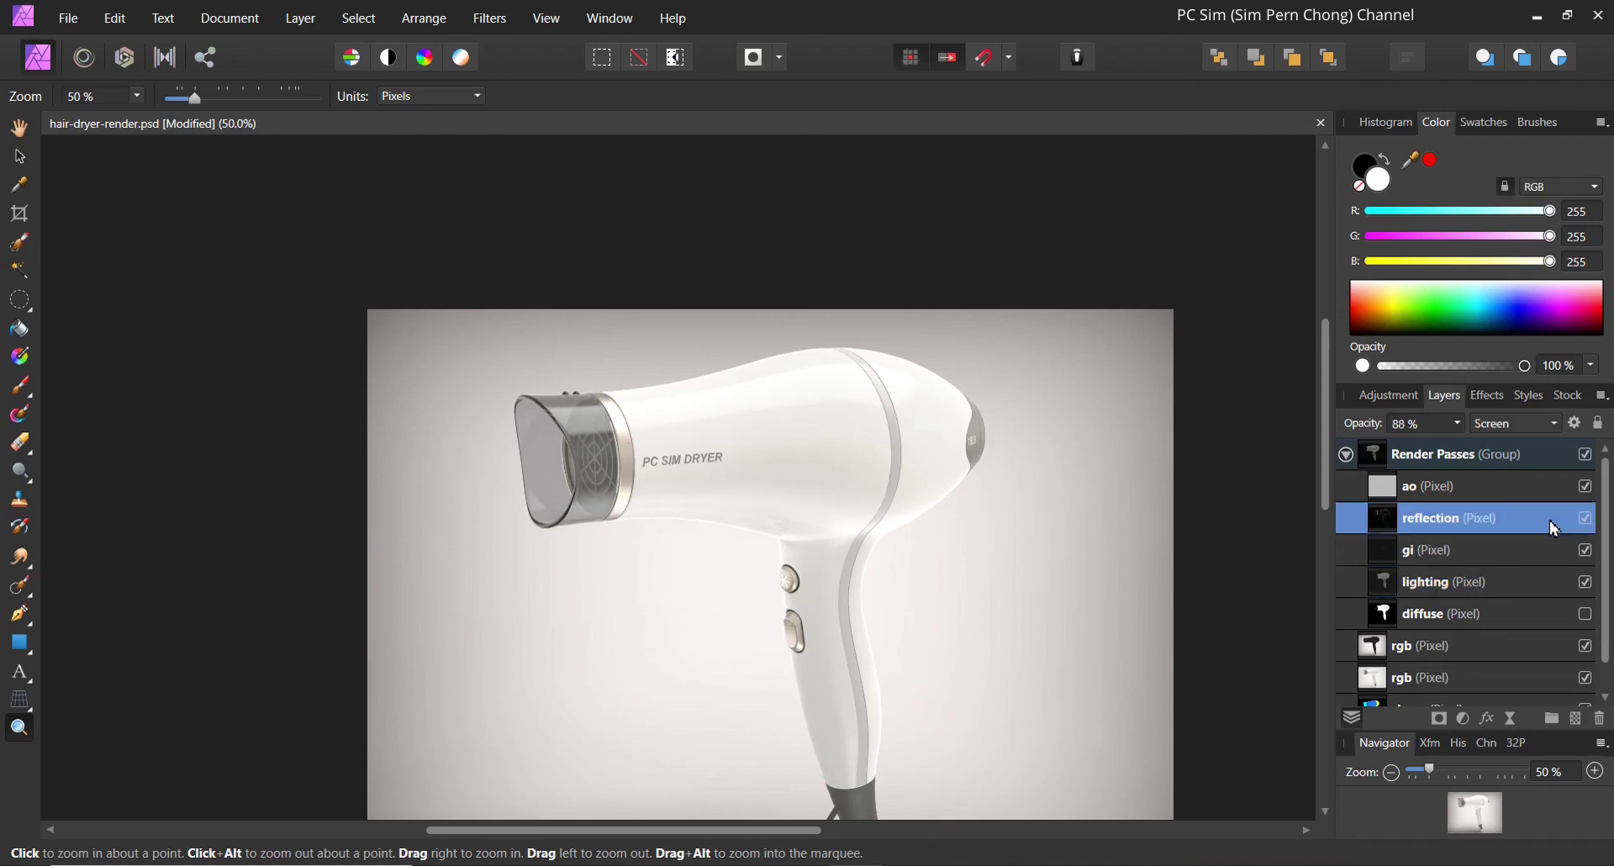
Set the reflection pass opacity to 75% and keep it switched on.
{"action": "left_click", "coordinate": [1459, 425]}
{"action": "left_click", "coordinate": [1447, 451]}
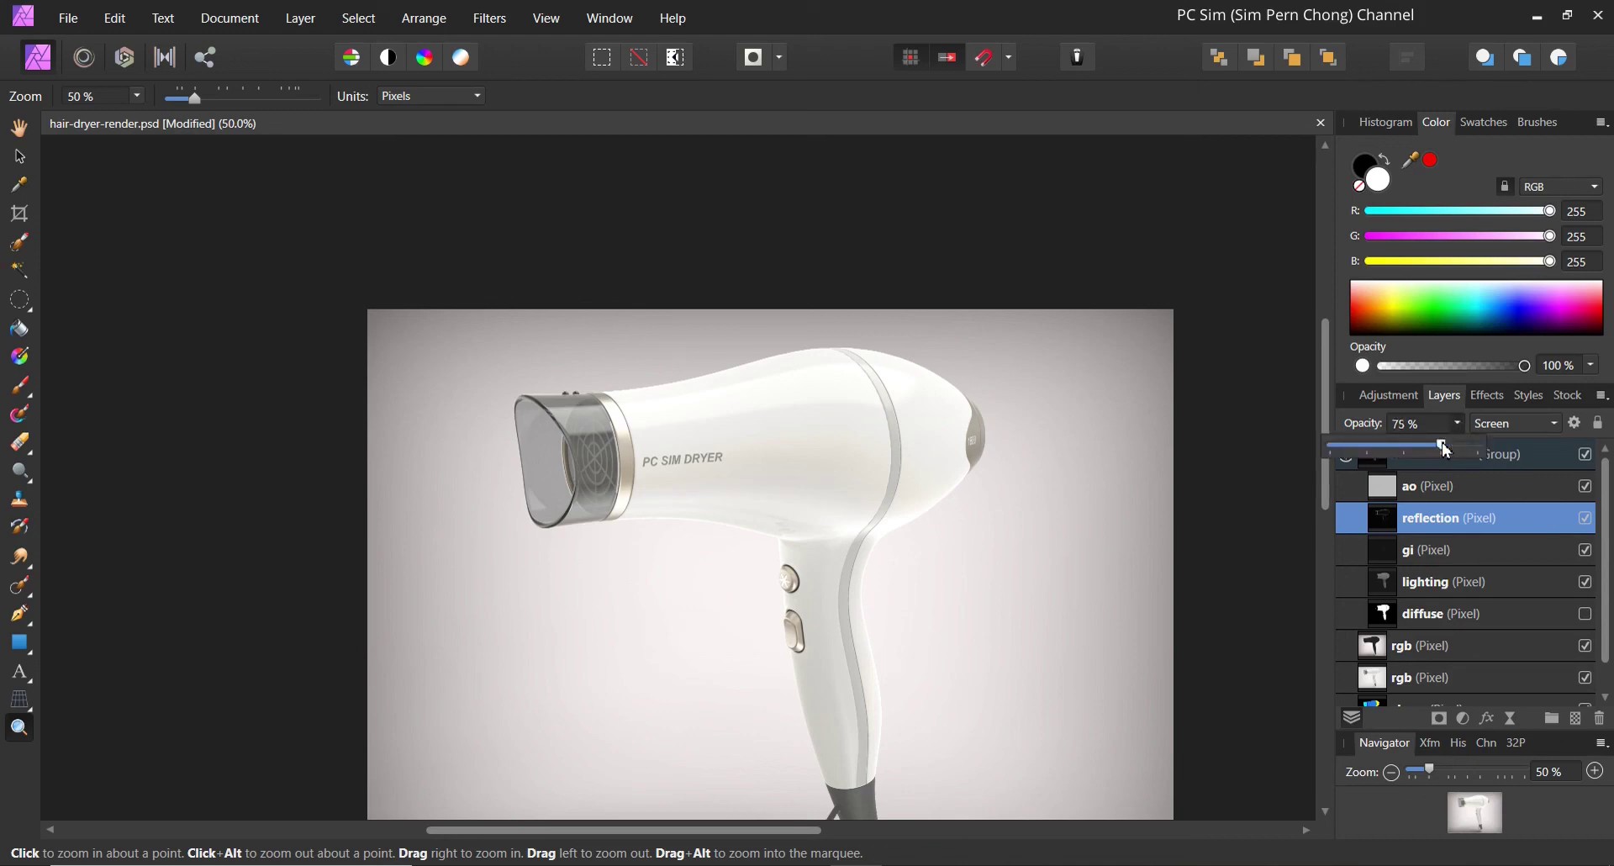
{"action": "left_click", "coordinate": [1585, 518]}
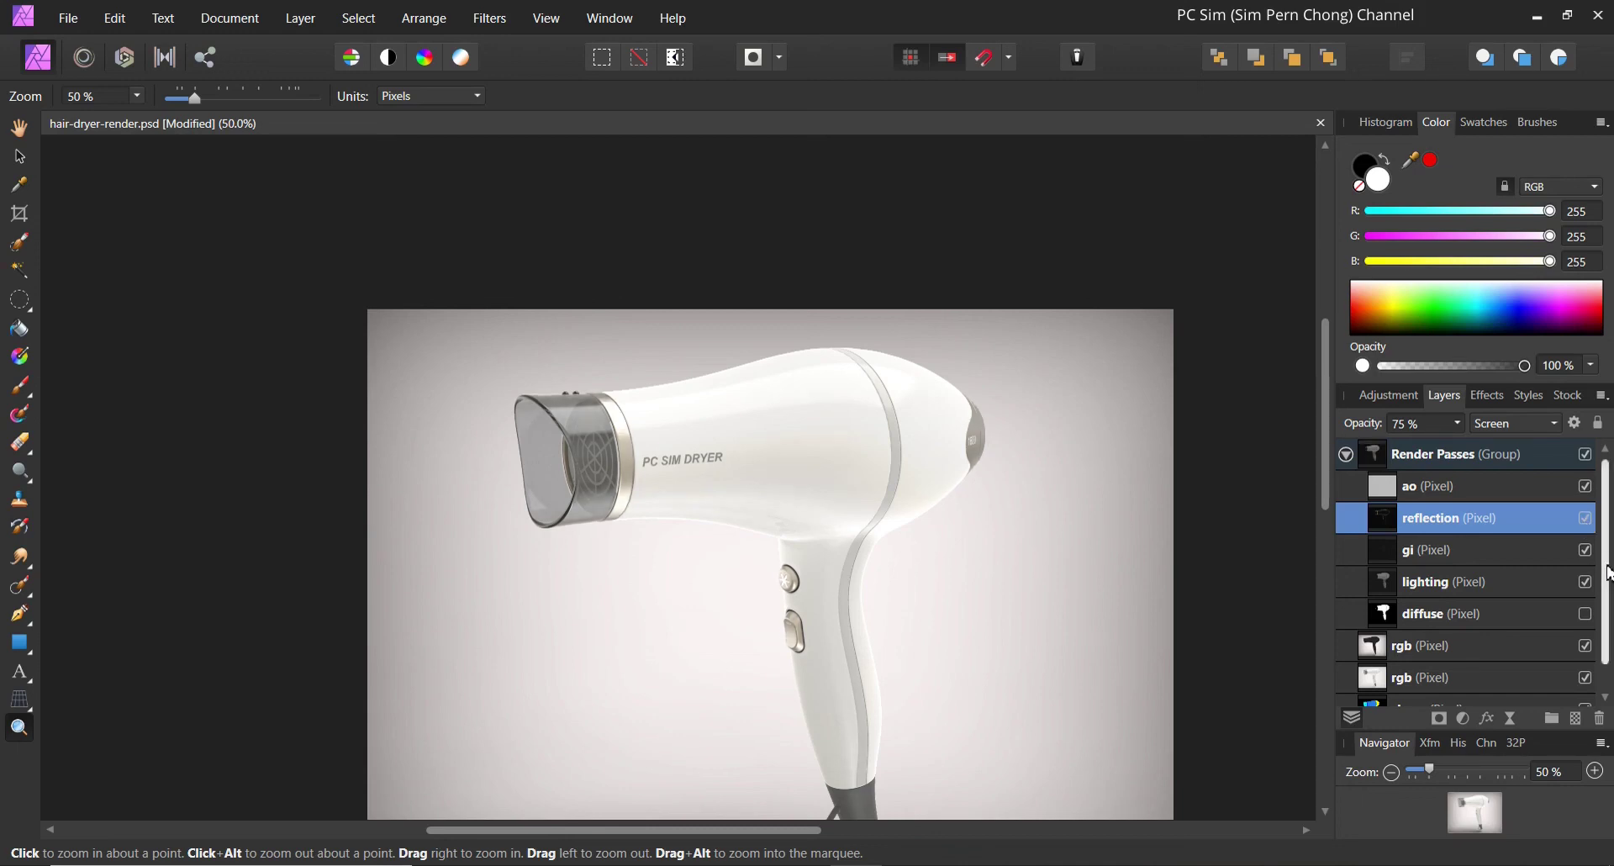
Scroll down the Layers panel and select the lower rgb layer.
{"action": "scroll", "coordinate": [1607, 589], "scroll_direction": "down", "scroll_amount": 1}
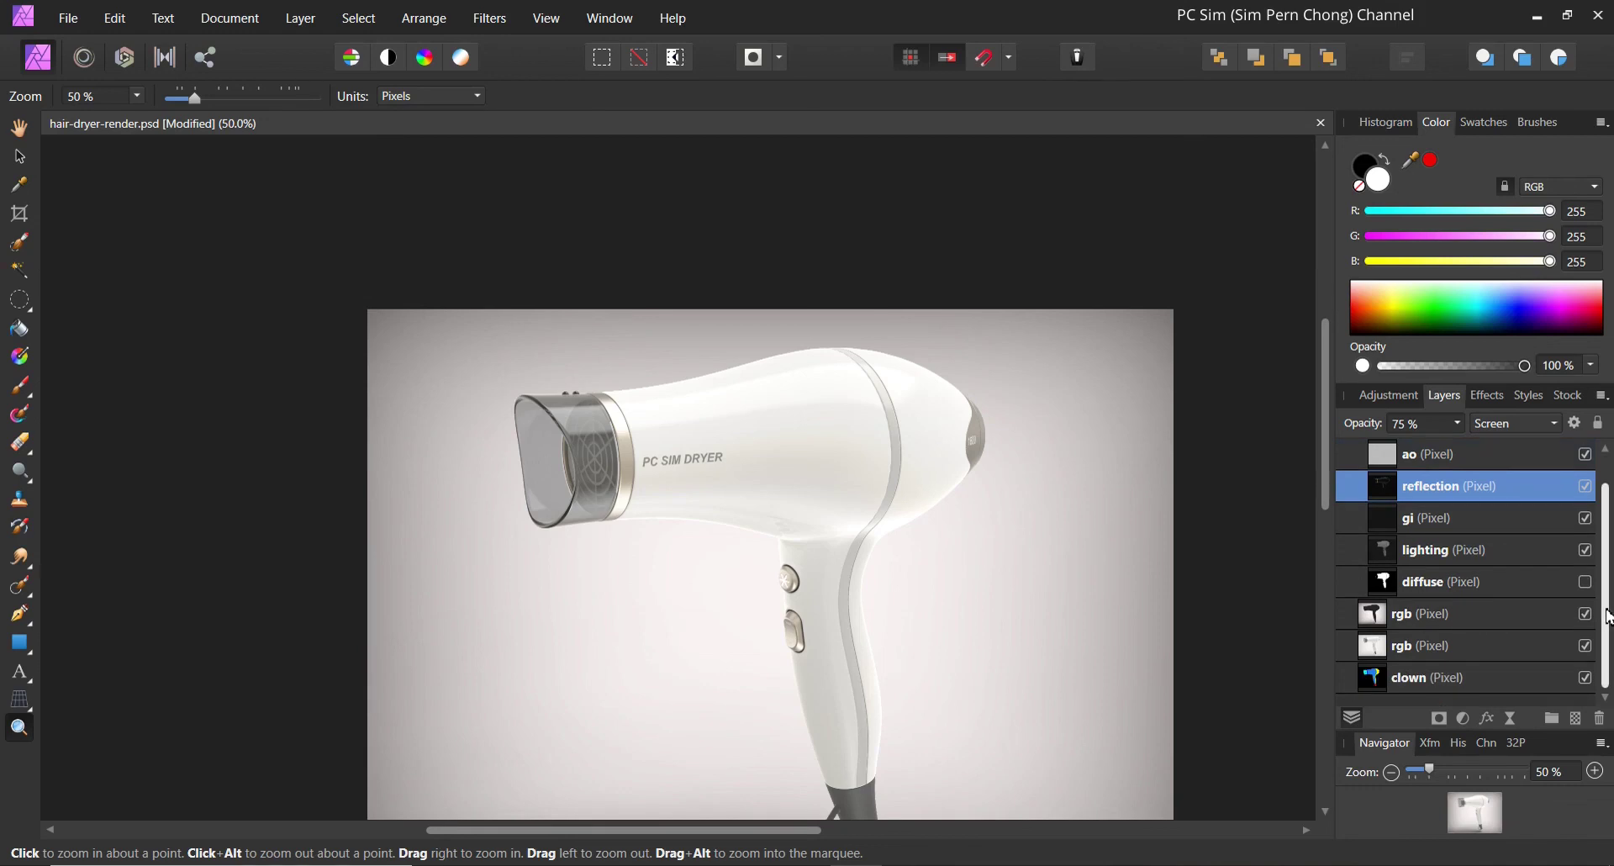
{"action": "scroll", "coordinate": [1224, 512], "scroll_direction": "down", "scroll_amount": 3}
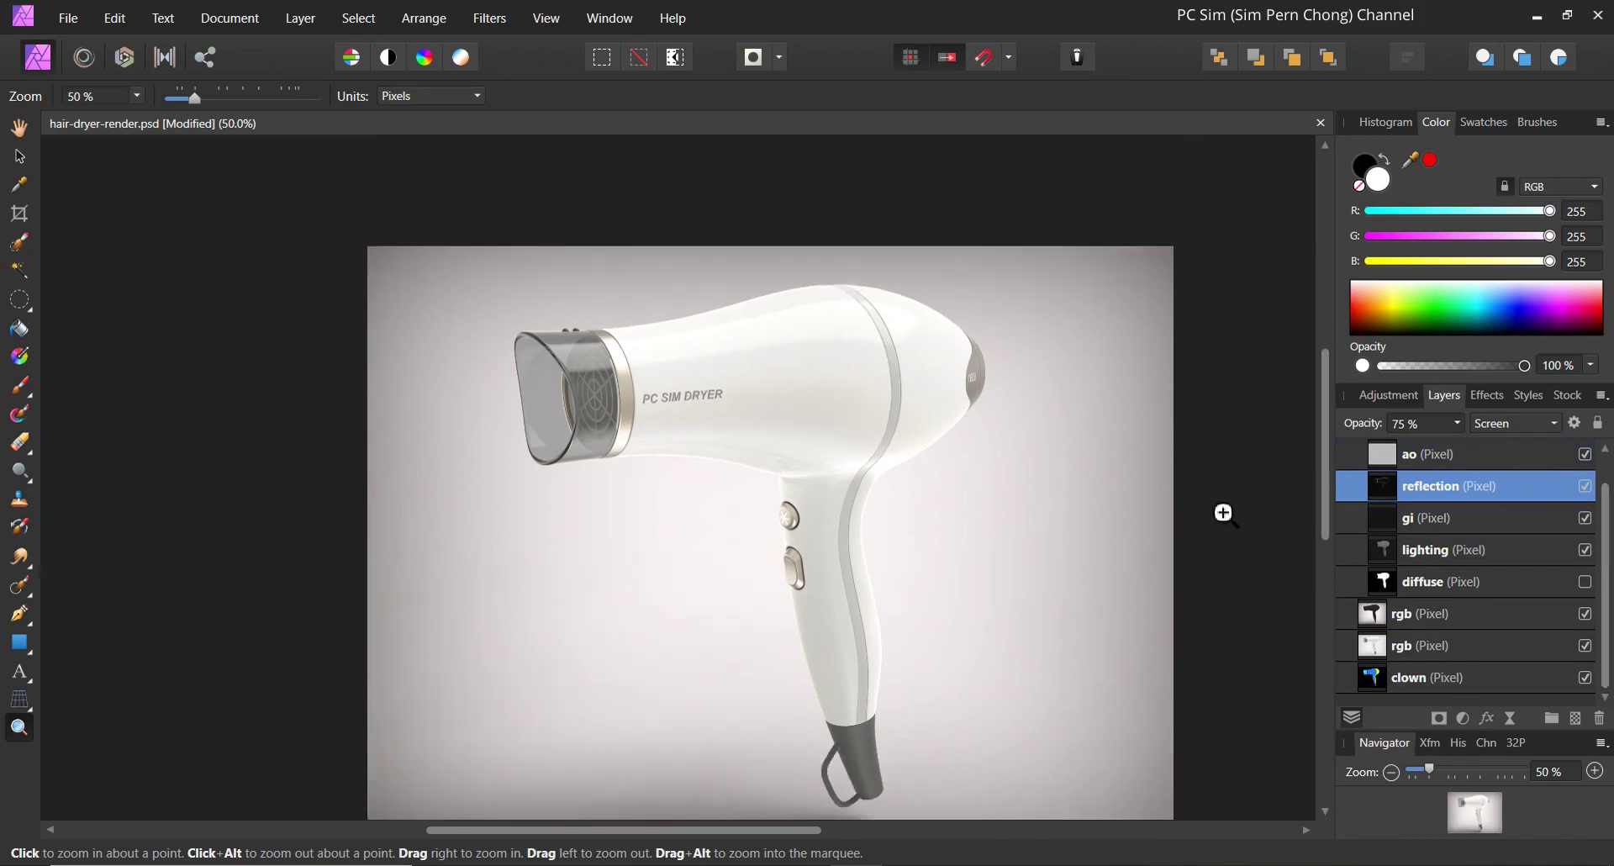
{"action": "left_click", "coordinate": [1514, 647]}
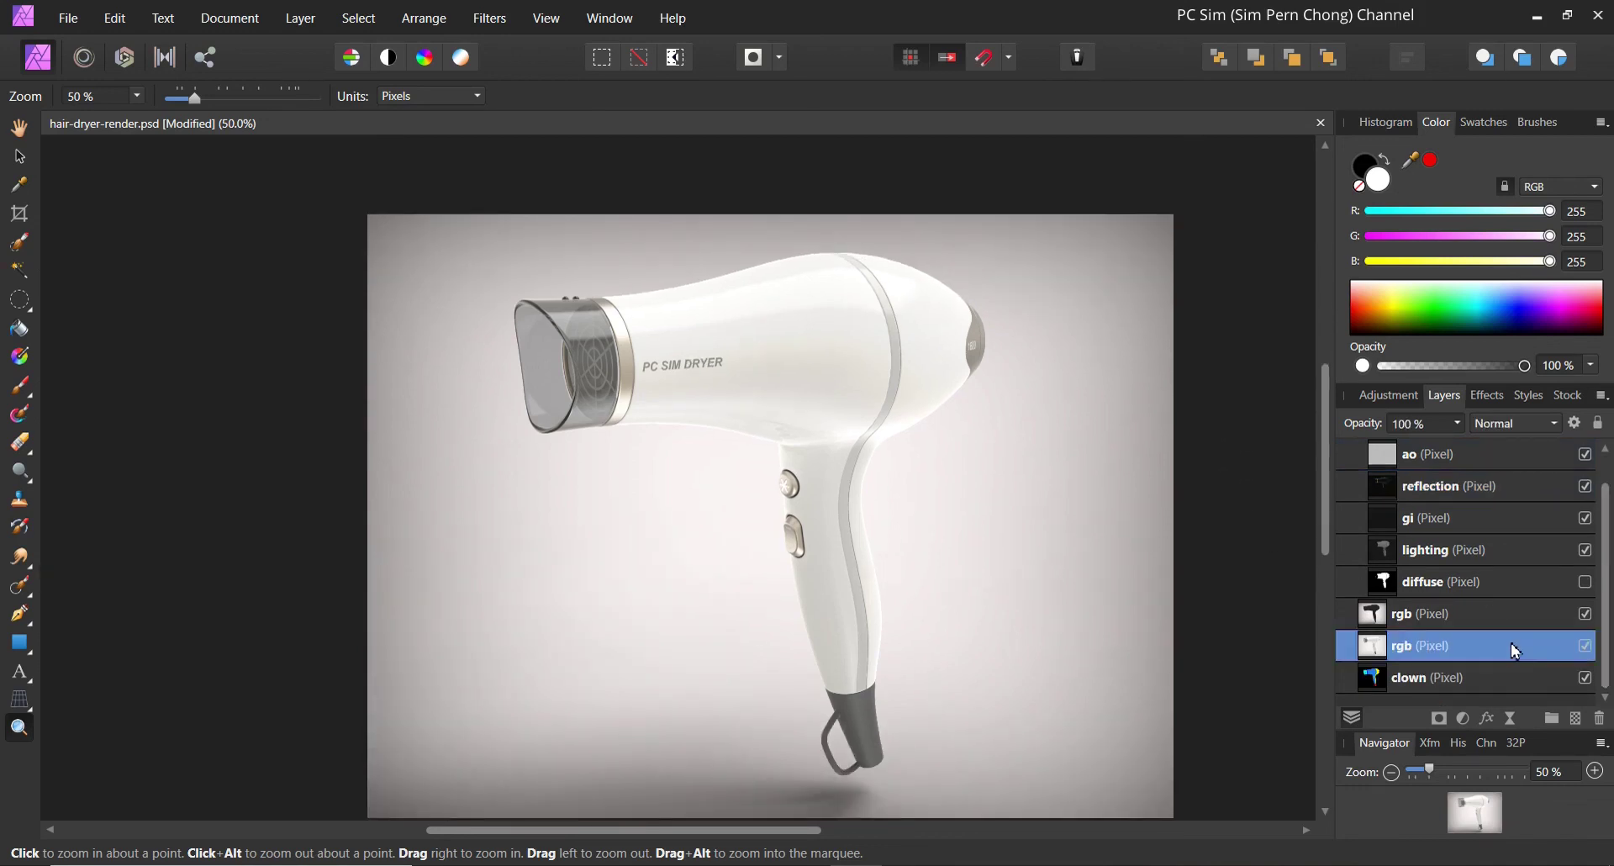
Duplicate the rgb layer and merge a Levels adjustment with Black Level 14% and White Level 100% into it.
{"action": "right_click", "coordinate": [1514, 648]}
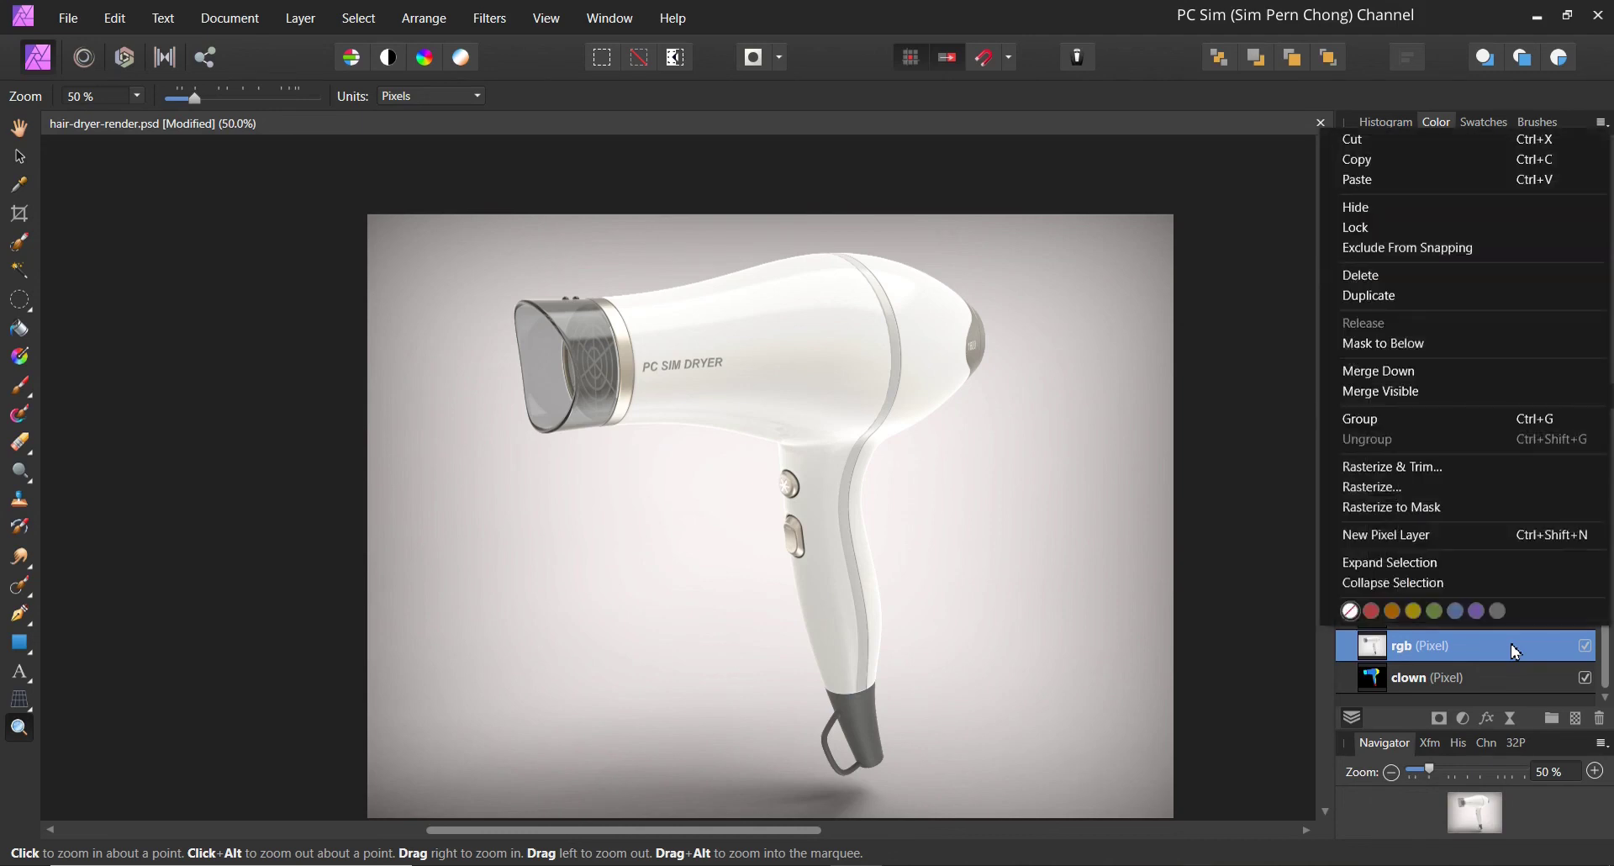
{"action": "left_click", "coordinate": [1410, 297]}
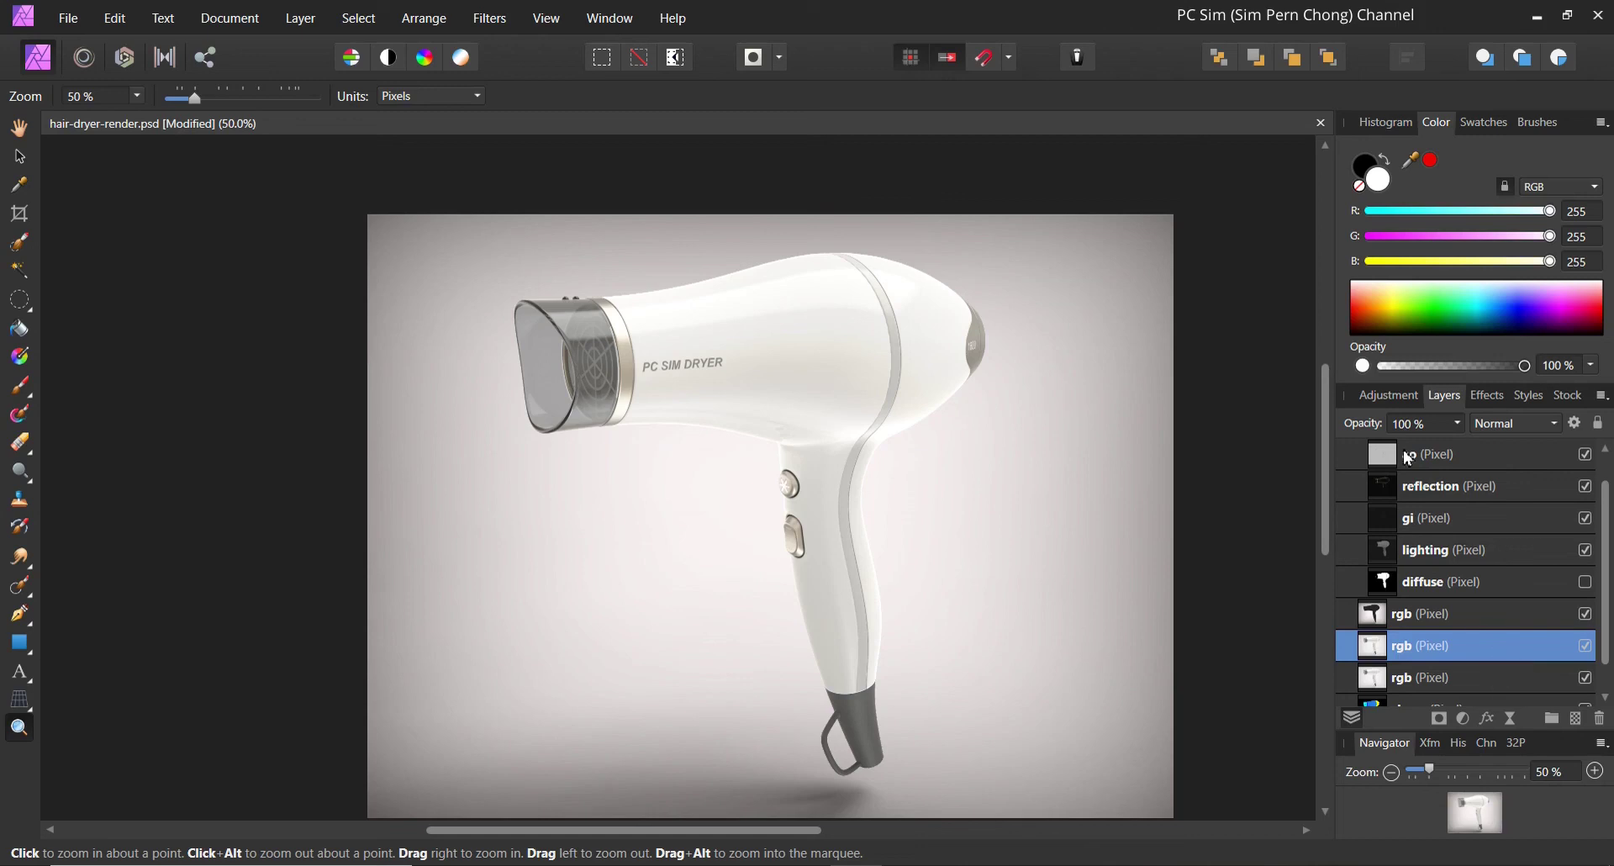
{"action": "left_click", "coordinate": [1389, 396]}
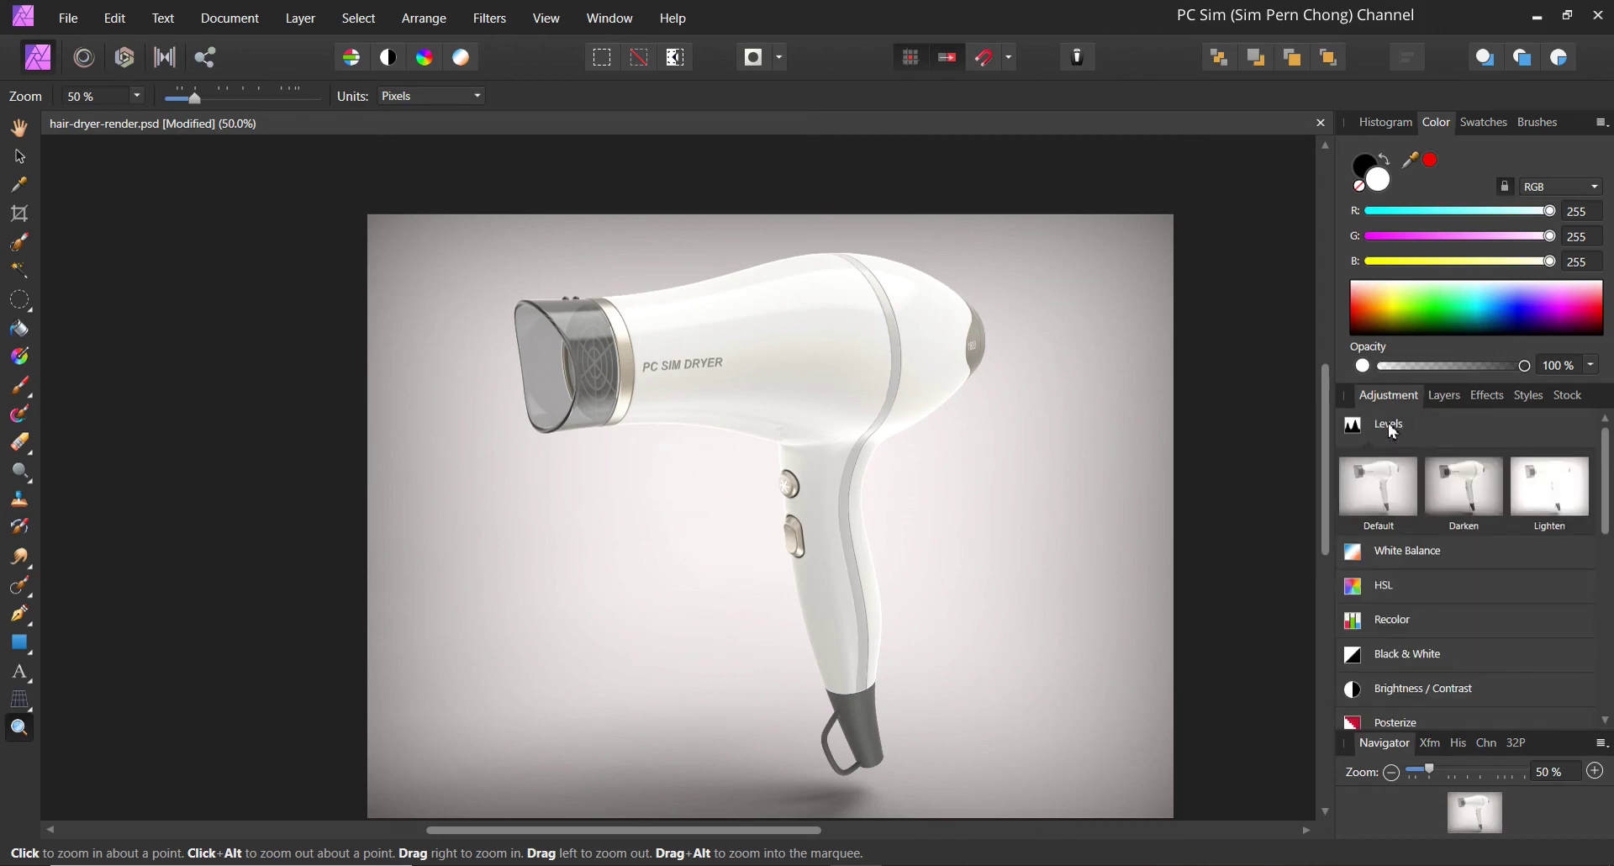
{"action": "left_click", "coordinate": [1392, 429]}
{"action": "left_click", "coordinate": [1392, 429]}
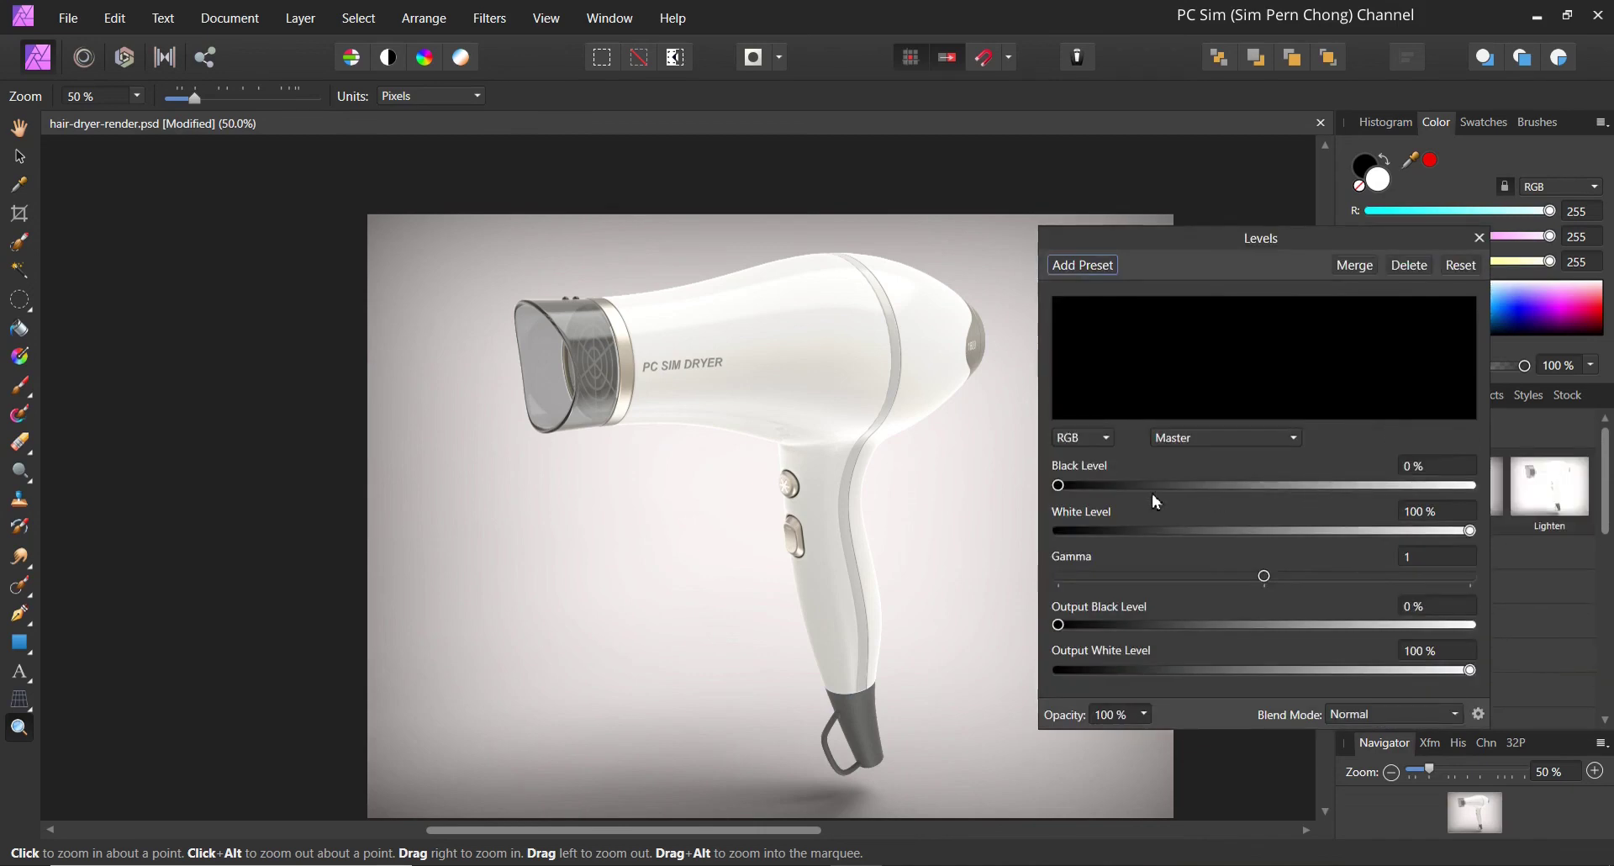
{"action": "left_click_drag", "start_coordinate": [1099, 498], "coordinate": [1113, 495]}
{"action": "mouse_move", "coordinate": [1470, 530]}
{"action": "left_mouse_down"}
{"action": "mouse_move", "coordinate": [1442, 532]}
{"action": "mouse_move", "coordinate": [1470, 531]}
{"action": "left_mouse_up"}
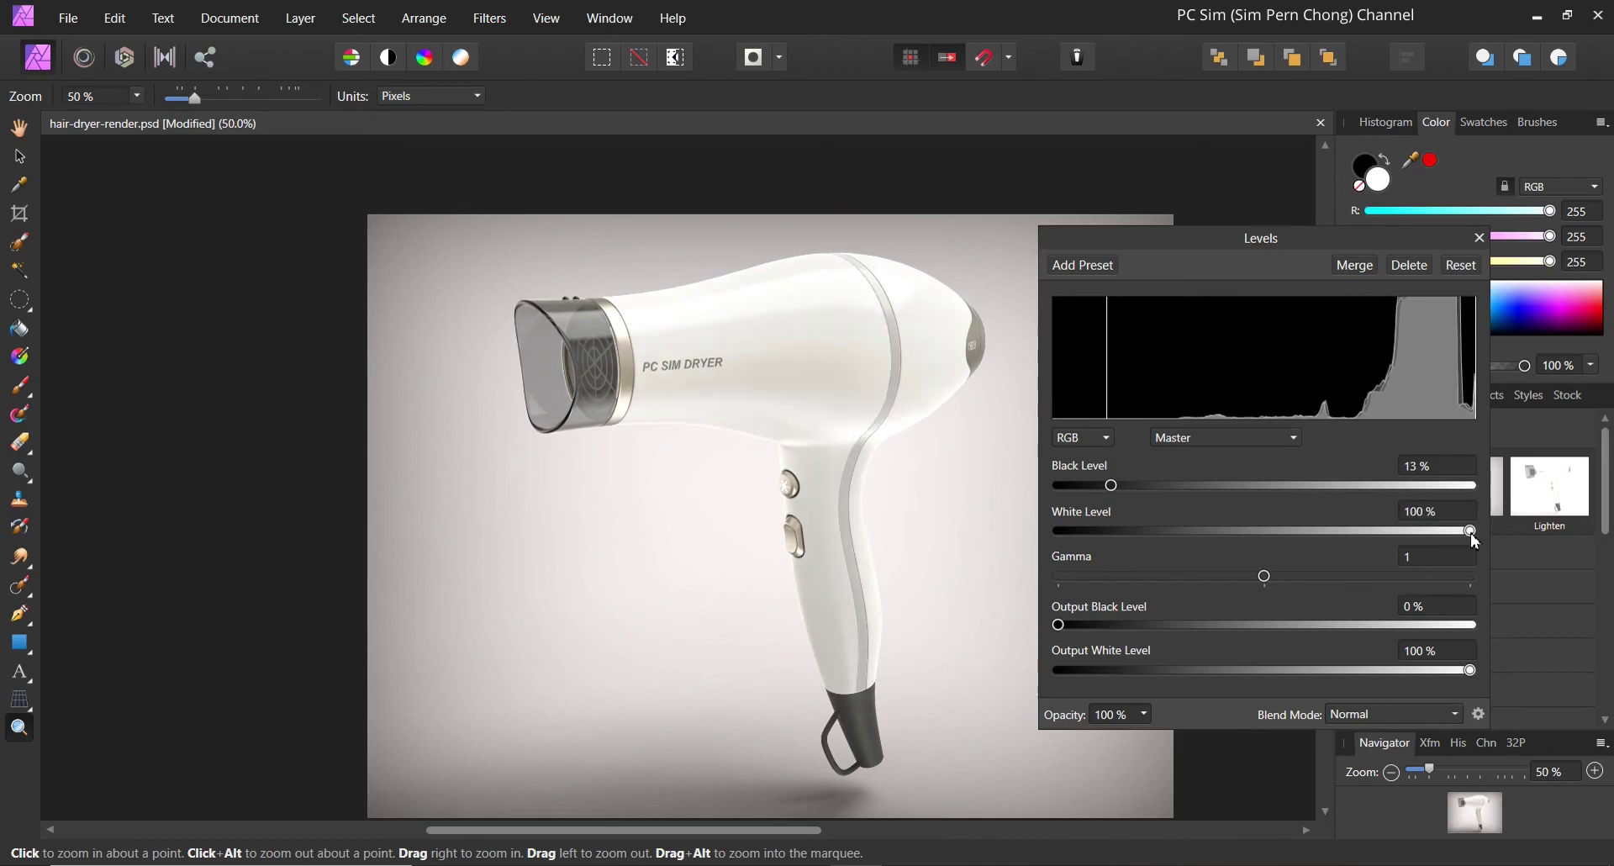
{"action": "mouse_move", "coordinate": [1111, 484]}
{"action": "left_mouse_down"}
{"action": "mouse_move", "coordinate": [1021, 508]}
{"action": "mouse_move", "coordinate": [1055, 487]}
{"action": "mouse_move", "coordinate": [1106, 486]}
{"action": "mouse_move", "coordinate": [1120, 508]}
{"action": "mouse_move", "coordinate": [1042, 502]}
{"action": "mouse_move", "coordinate": [1120, 504]}
{"action": "left_mouse_up"}
{"action": "left_click", "coordinate": [1354, 266]}
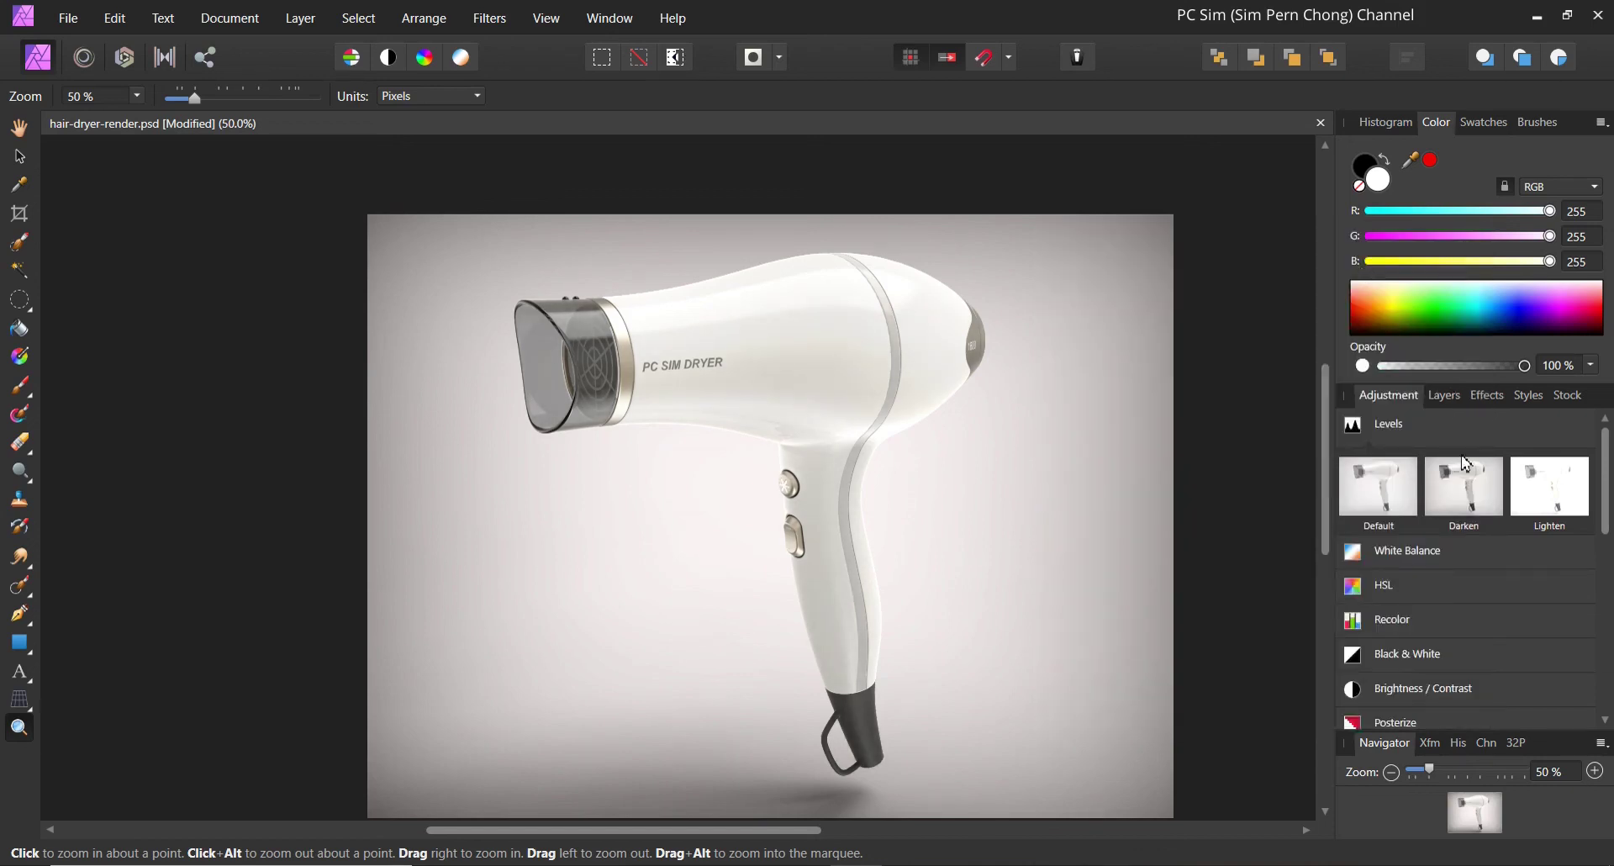
{"action": "left_click", "coordinate": [1450, 396]}
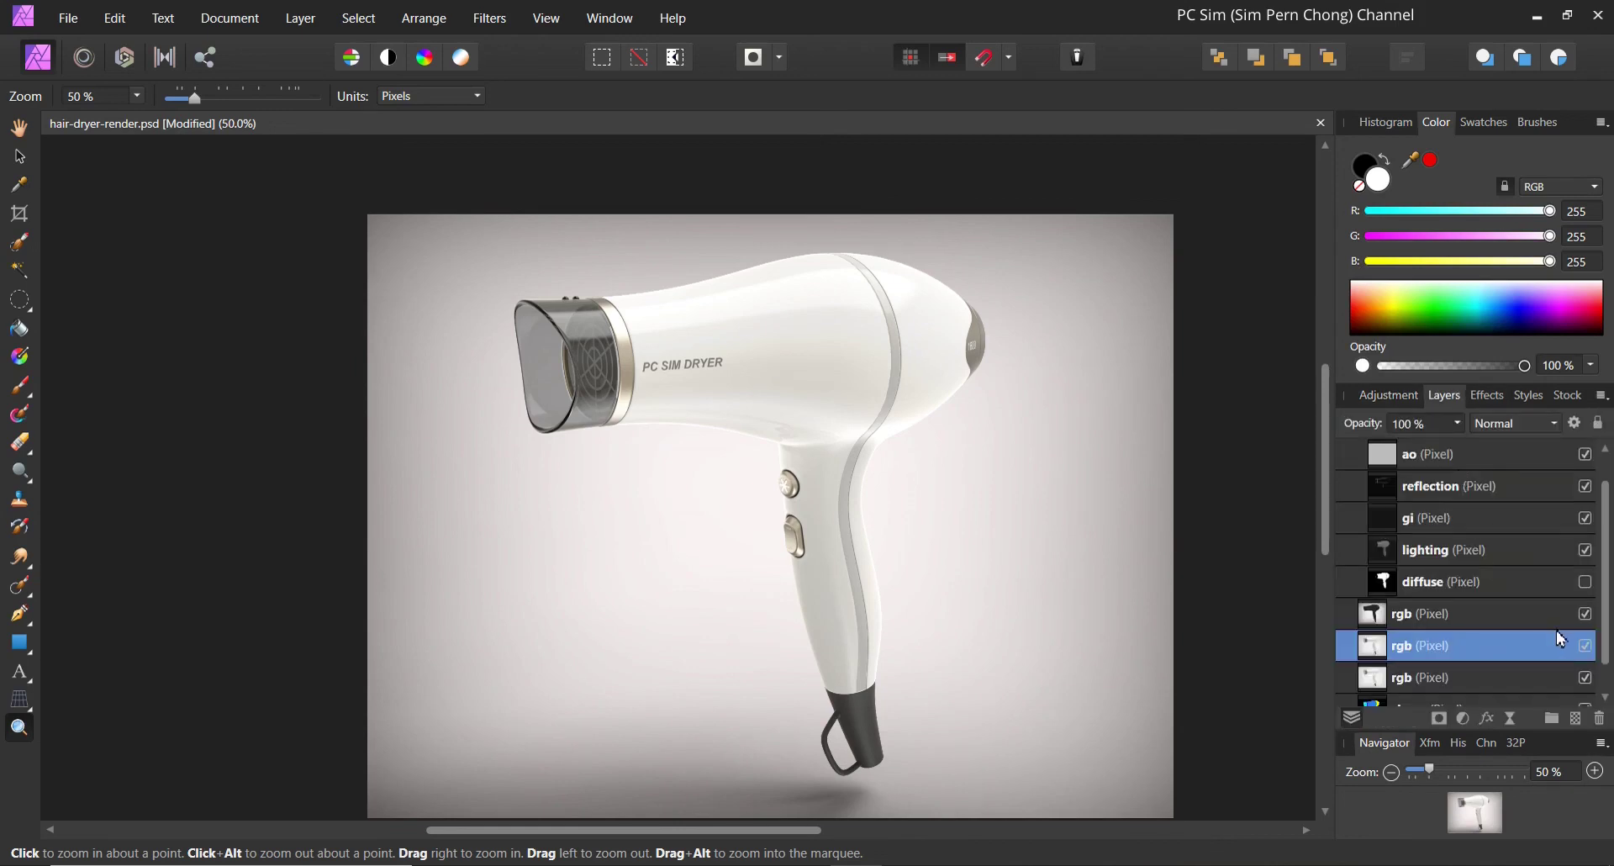
Select the gi layer and, after testing 90% and 0%, set its opacity to 75%.
{"action": "left_click", "coordinate": [1534, 529]}
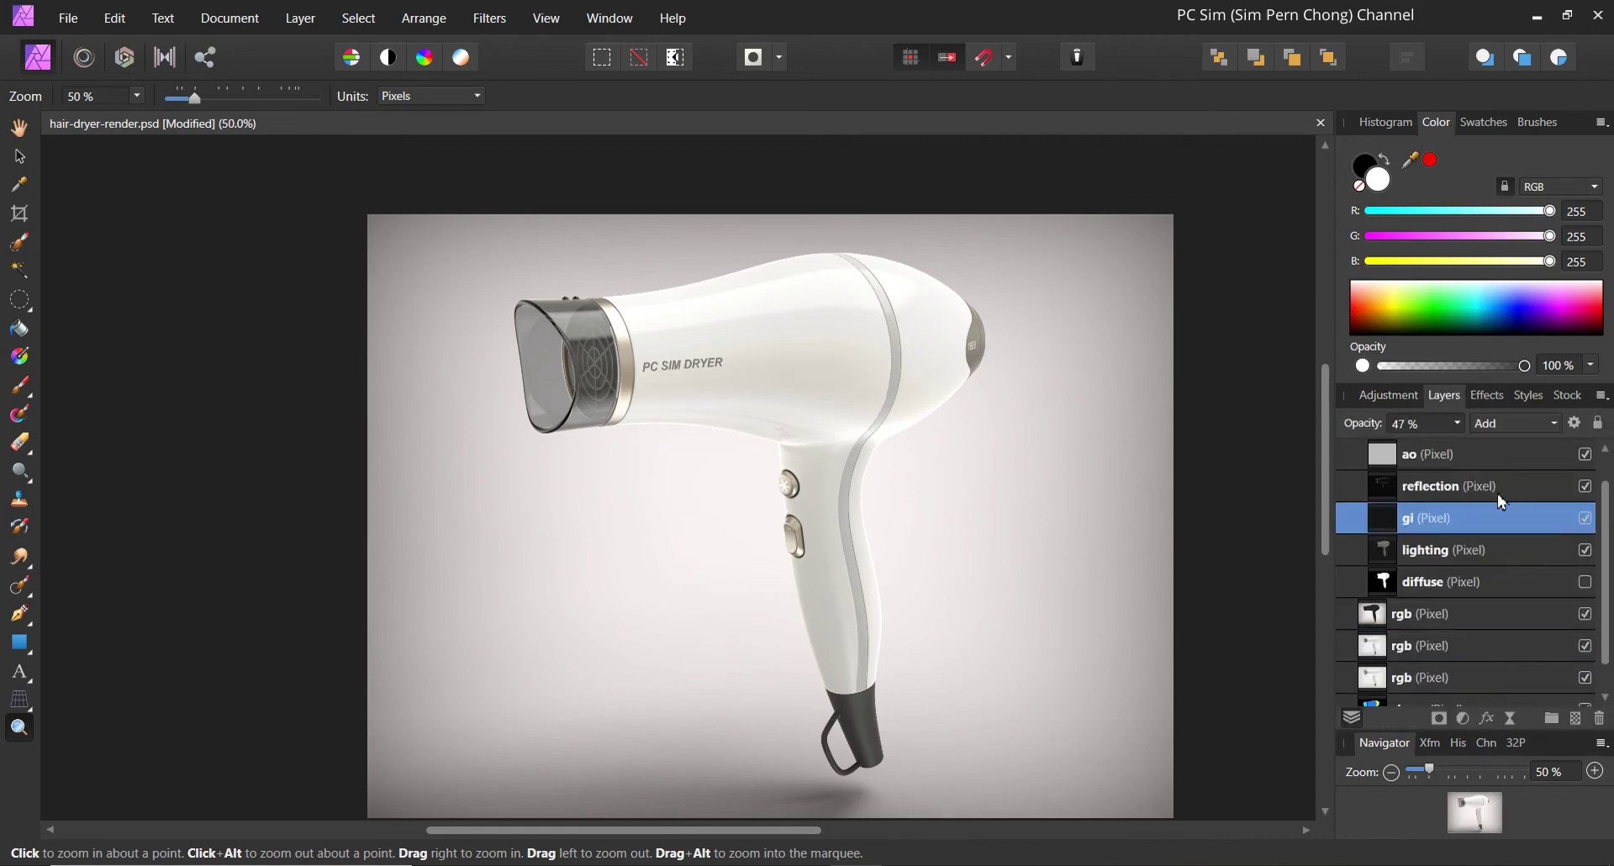
{"action": "left_click", "coordinate": [1458, 422]}
{"action": "left_click_drag", "start_coordinate": [1459, 446], "coordinate": [1545, 453]}
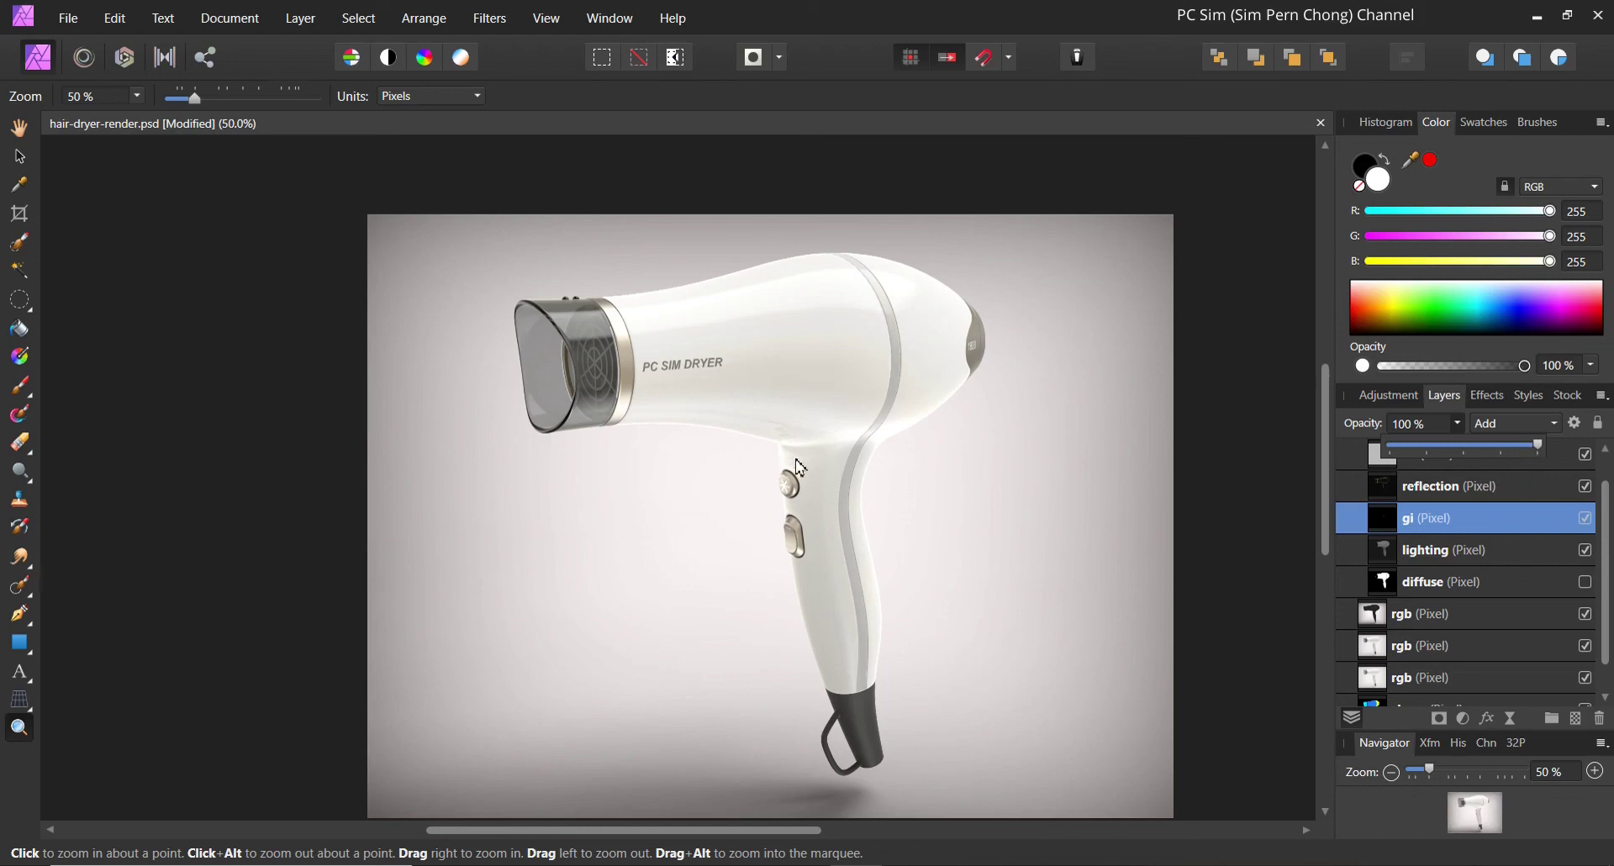
{"action": "left_click_drag", "start_coordinate": [1538, 445], "coordinate": [1481, 457]}
{"action": "mouse_move", "coordinate": [1483, 456]}
{"action": "left_mouse_down"}
{"action": "mouse_move", "coordinate": [1525, 457]}
{"action": "mouse_move", "coordinate": [1464, 461]}
{"action": "mouse_move", "coordinate": [1501, 462]}
{"action": "left_mouse_up"}
{"action": "left_click", "coordinate": [1228, 511]}
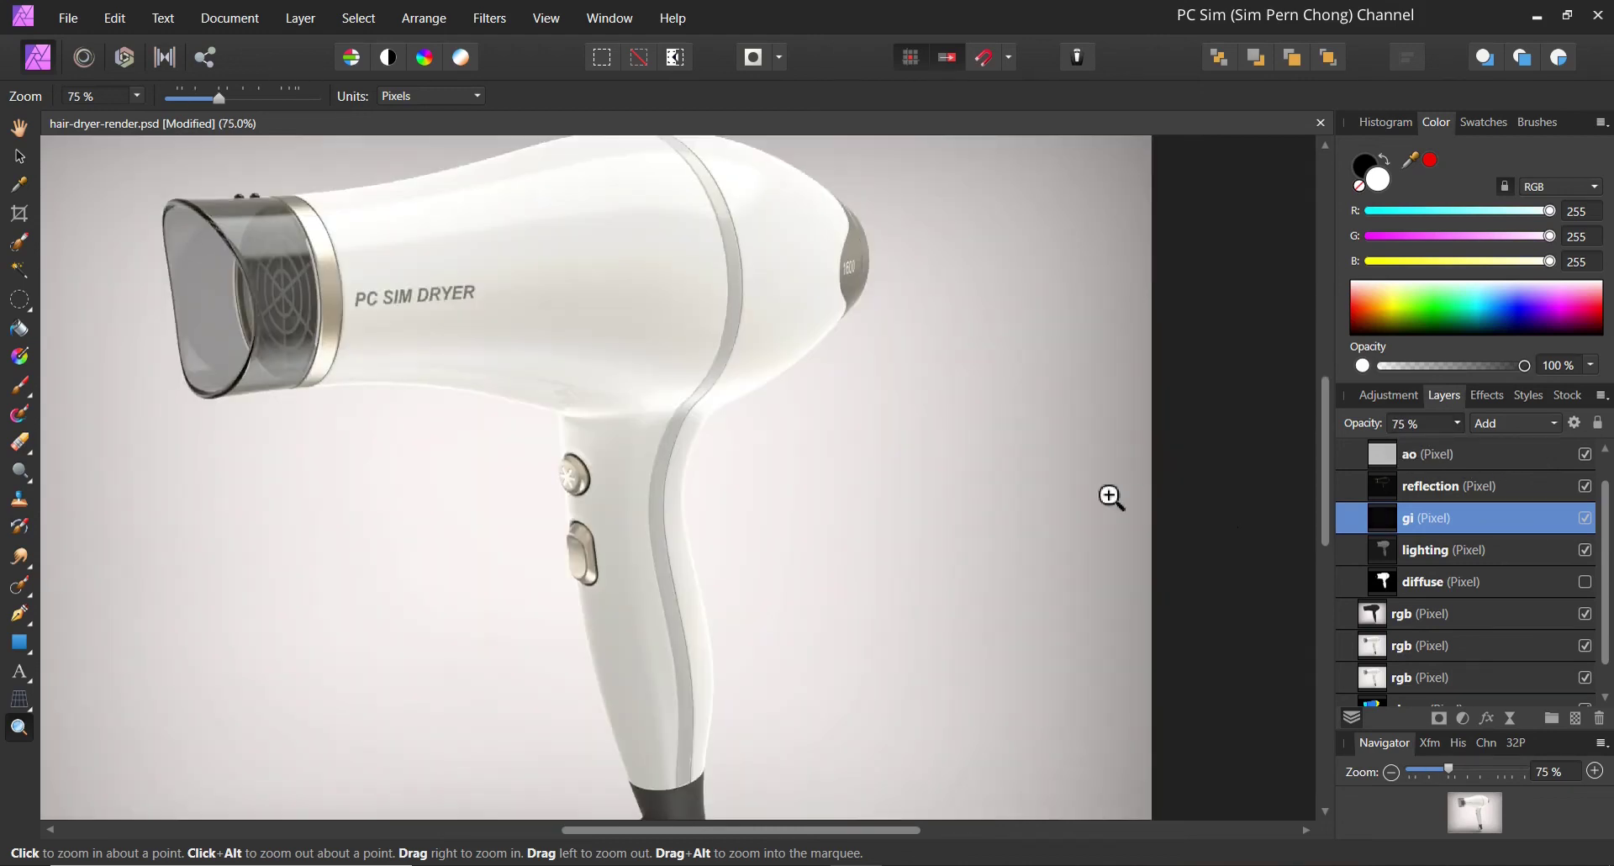
{"action": "scroll", "coordinate": [830, 471], "scroll_direction": "up", "scroll_amount": 1}
{"action": "scroll", "coordinate": [831, 471], "scroll_direction": "down", "scroll_amount": 5}
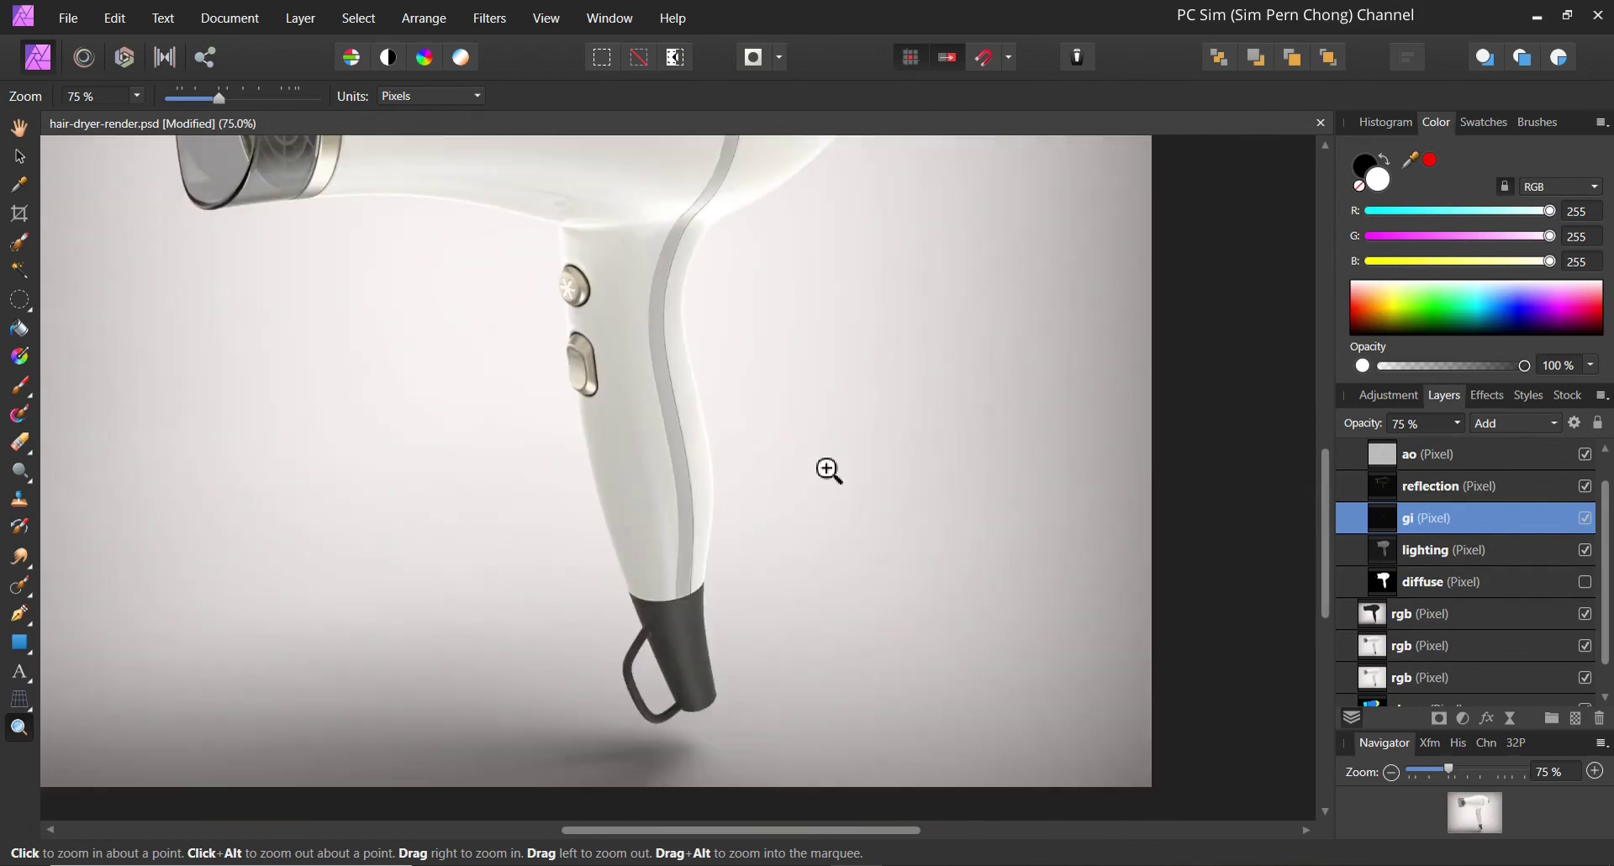
{"action": "scroll", "coordinate": [831, 470], "scroll_direction": "up", "scroll_amount": 5}
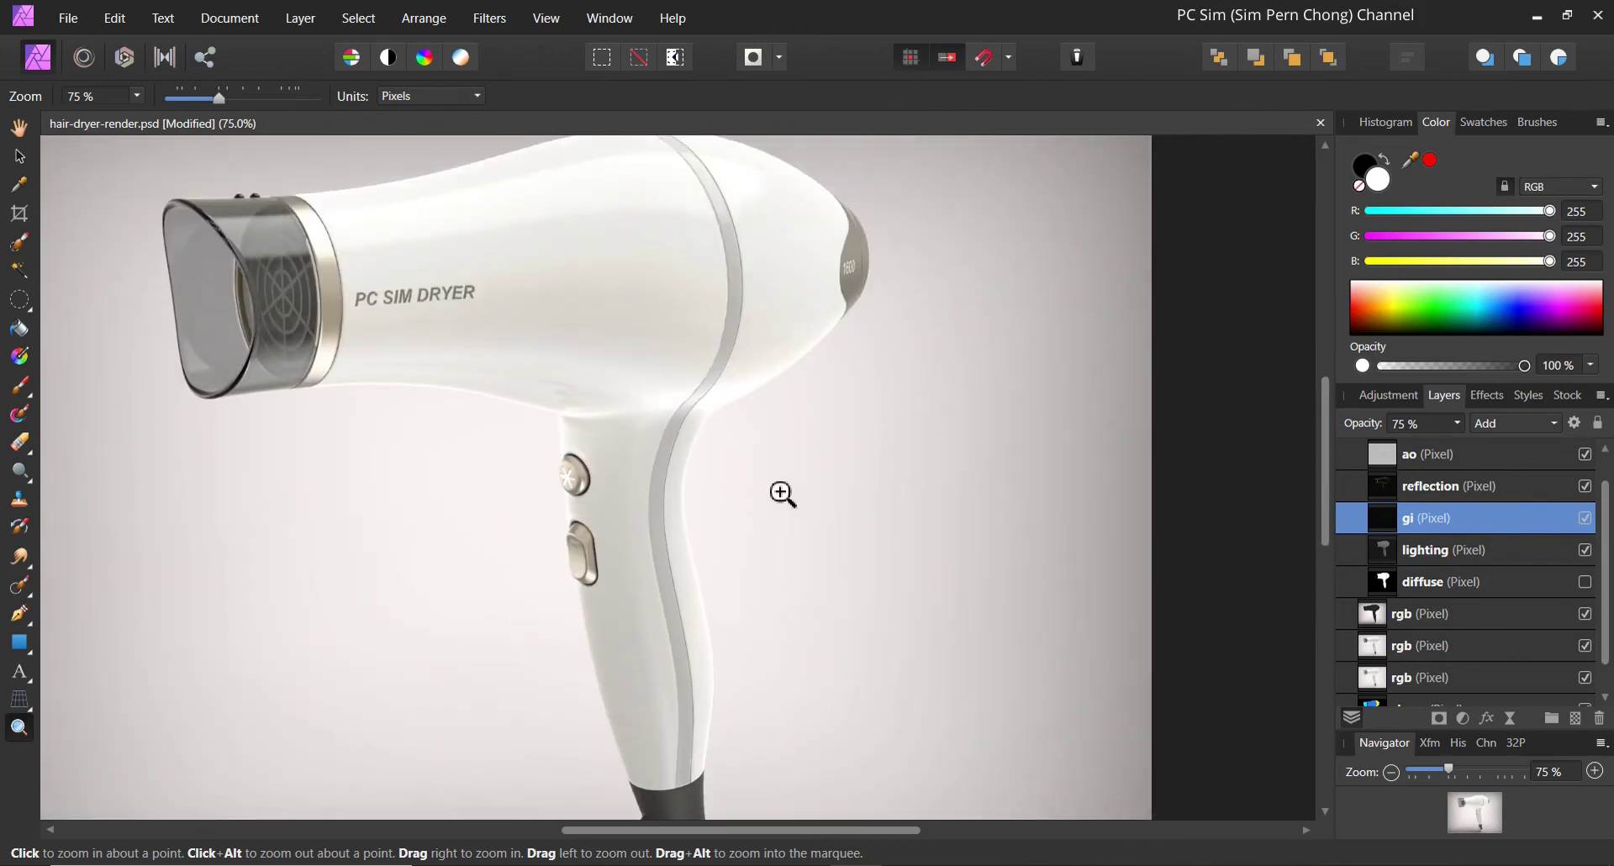
{"action": "left_click", "coordinate": [782, 494], "text": "alt"}
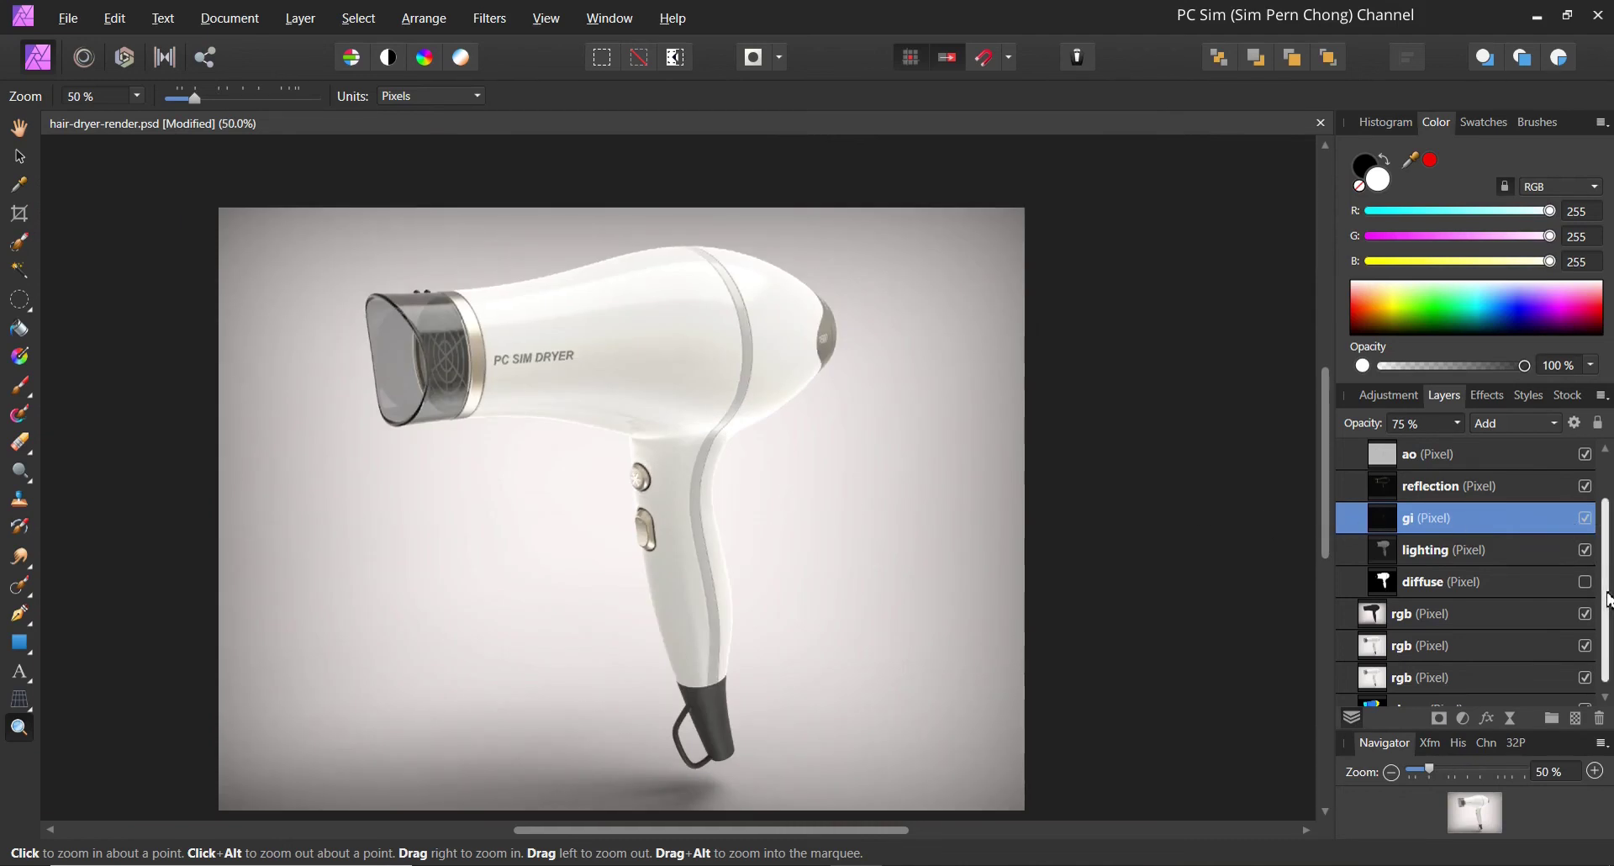
{"action": "scroll", "coordinate": [1608, 625], "scroll_direction": "down", "scroll_amount": 1}
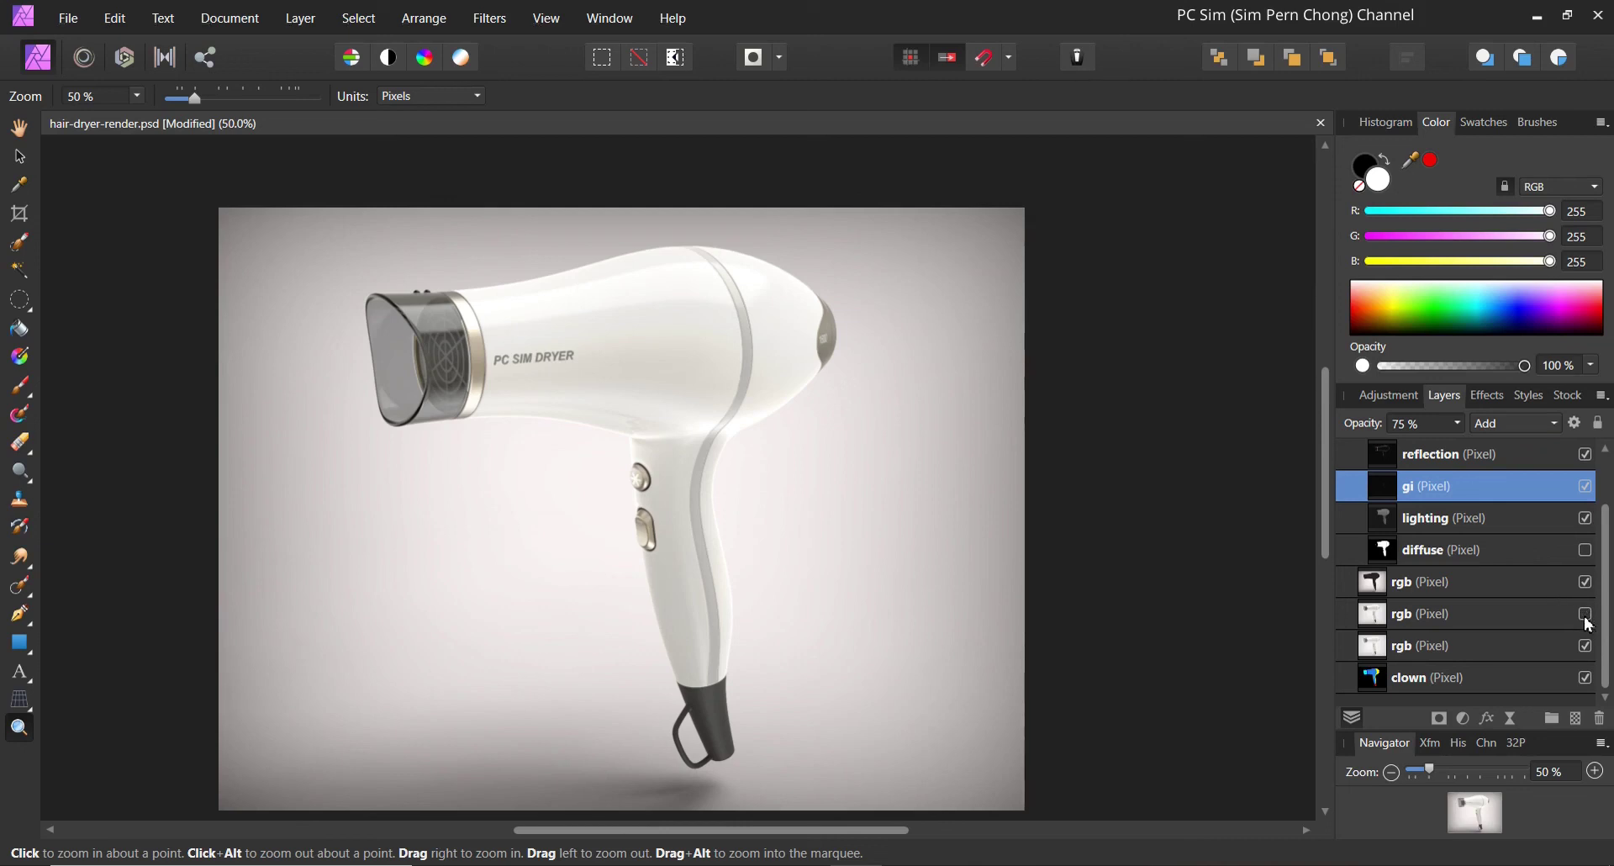
{"action": "left_click", "coordinate": [1585, 581]}
{"action": "scroll", "coordinate": [1610, 557], "scroll_direction": "up", "scroll_amount": 1}
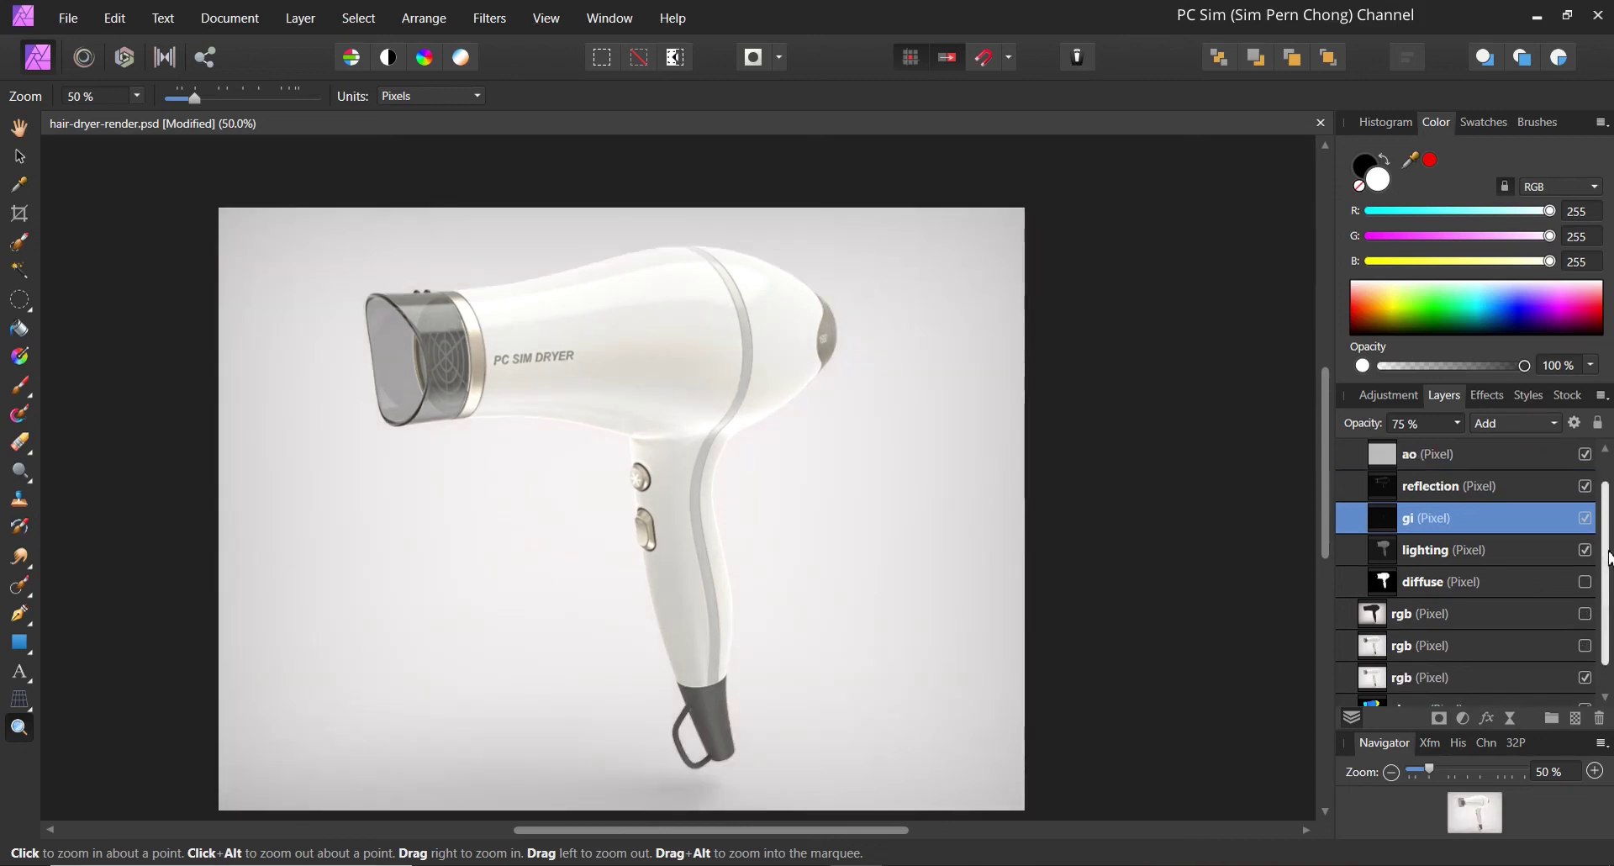
{"action": "scroll", "coordinate": [1609, 557], "scroll_direction": "up", "scroll_amount": 1}
{"action": "left_click", "coordinate": [1586, 456]}
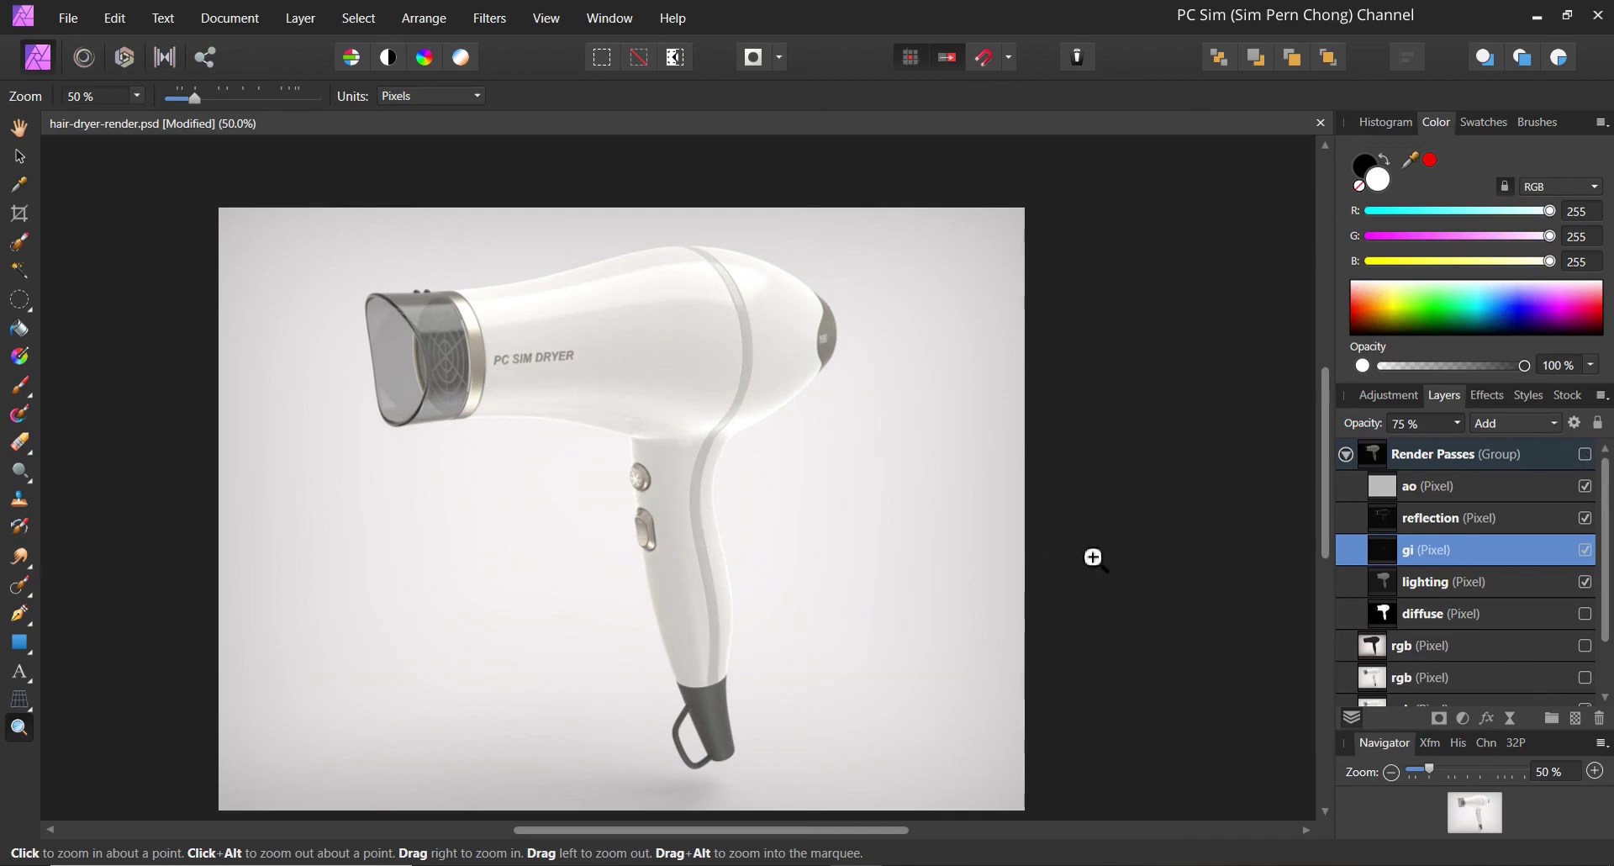
{"action": "scroll", "coordinate": [1608, 632], "scroll_direction": "down", "scroll_amount": 1}
{"action": "left_click_drag", "start_coordinate": [1608, 632], "coordinate": [1608, 656]}
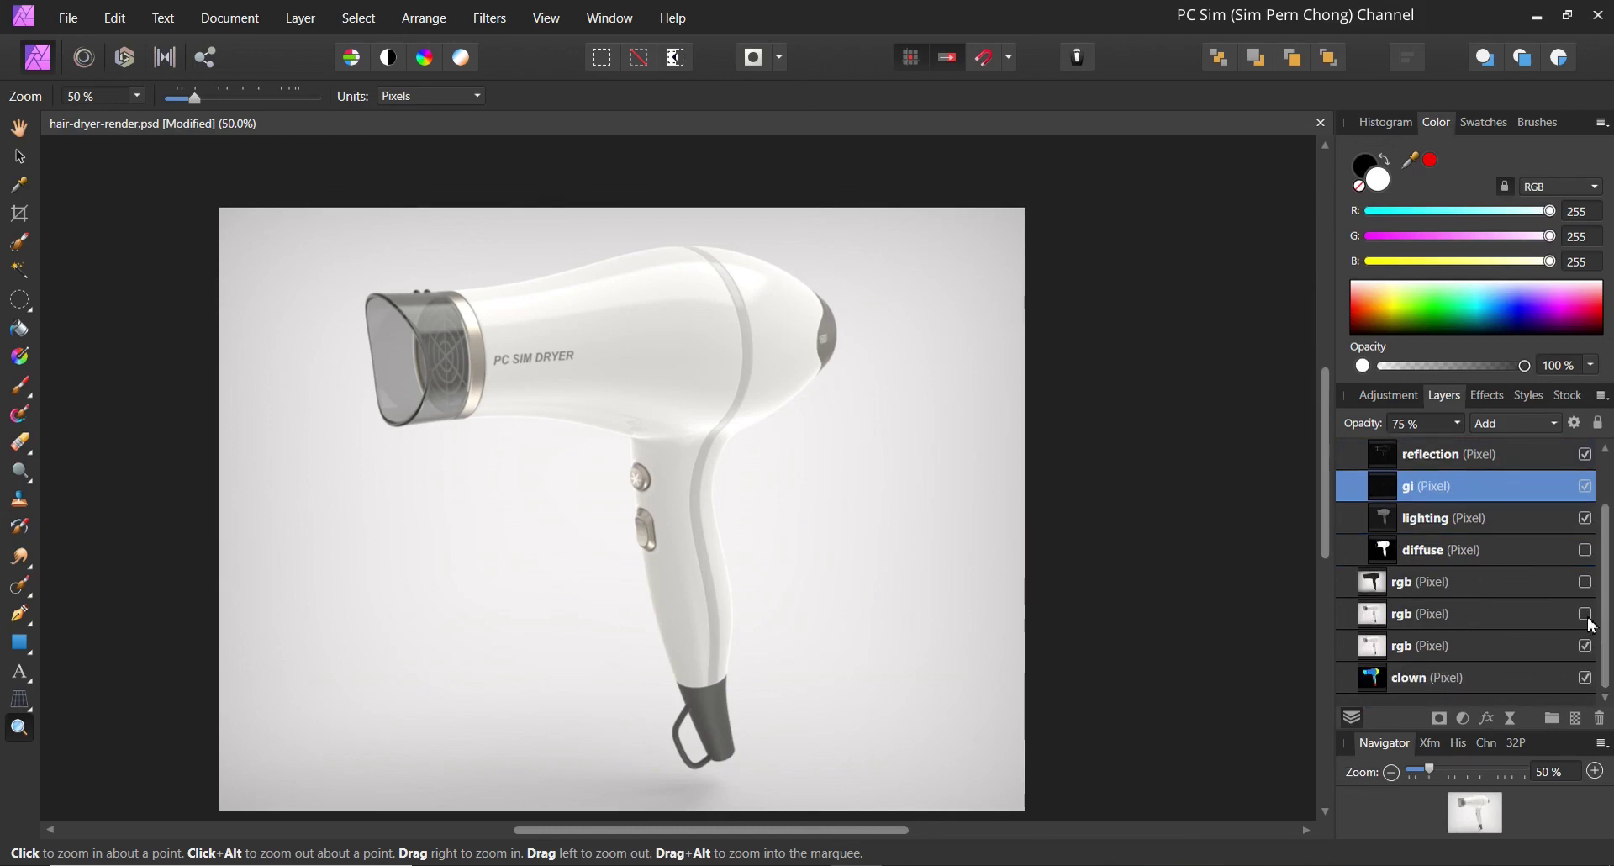
{"action": "scroll", "coordinate": [1605, 540], "scroll_direction": "up", "scroll_amount": 2}
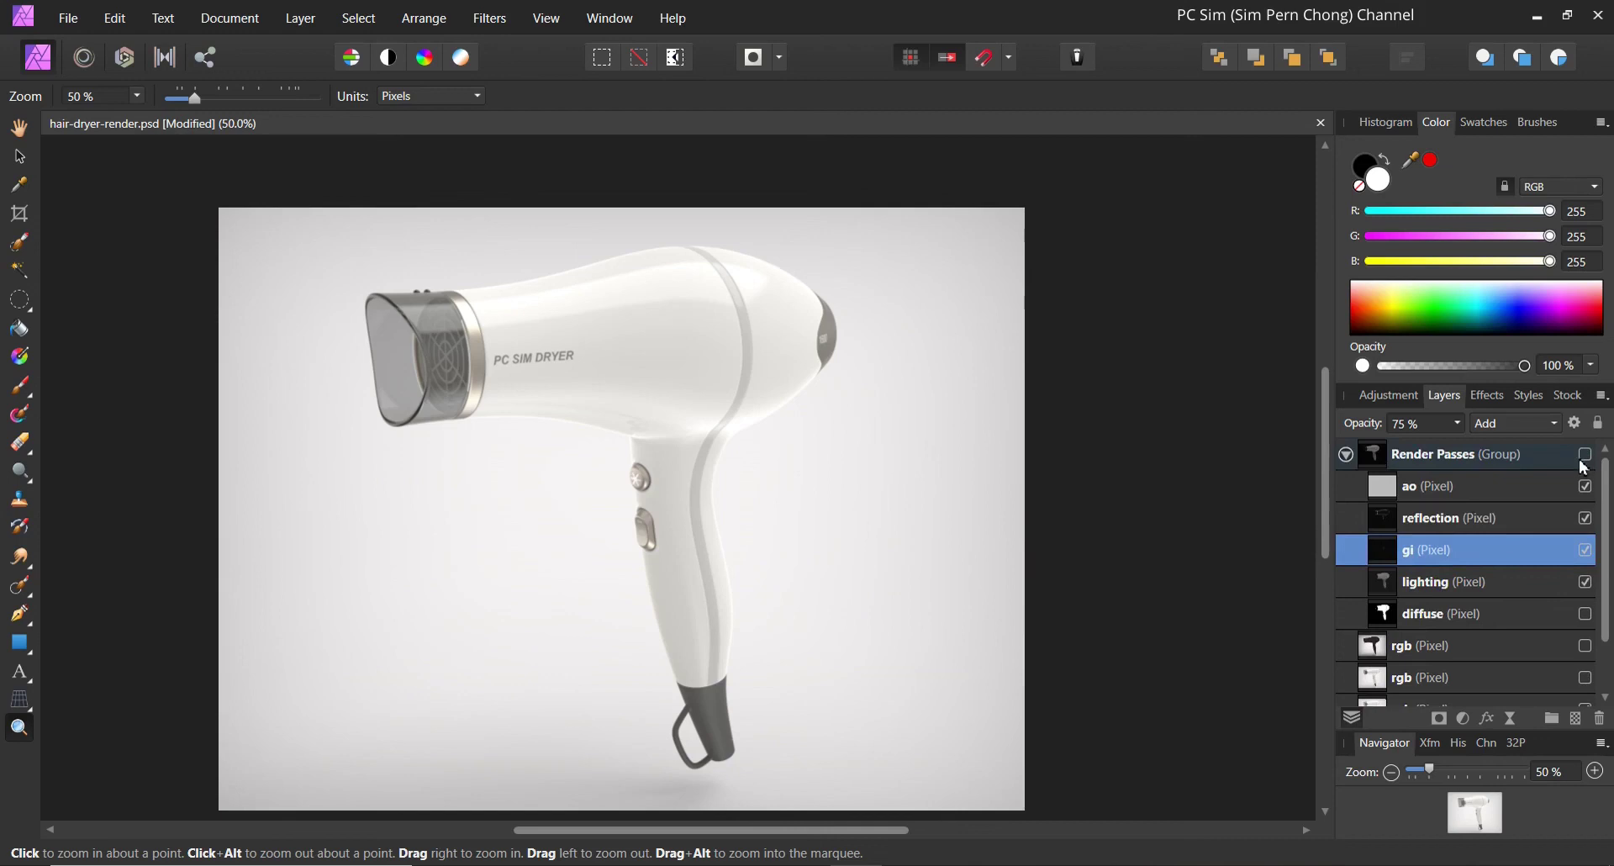
{"action": "left_click", "coordinate": [1586, 455]}
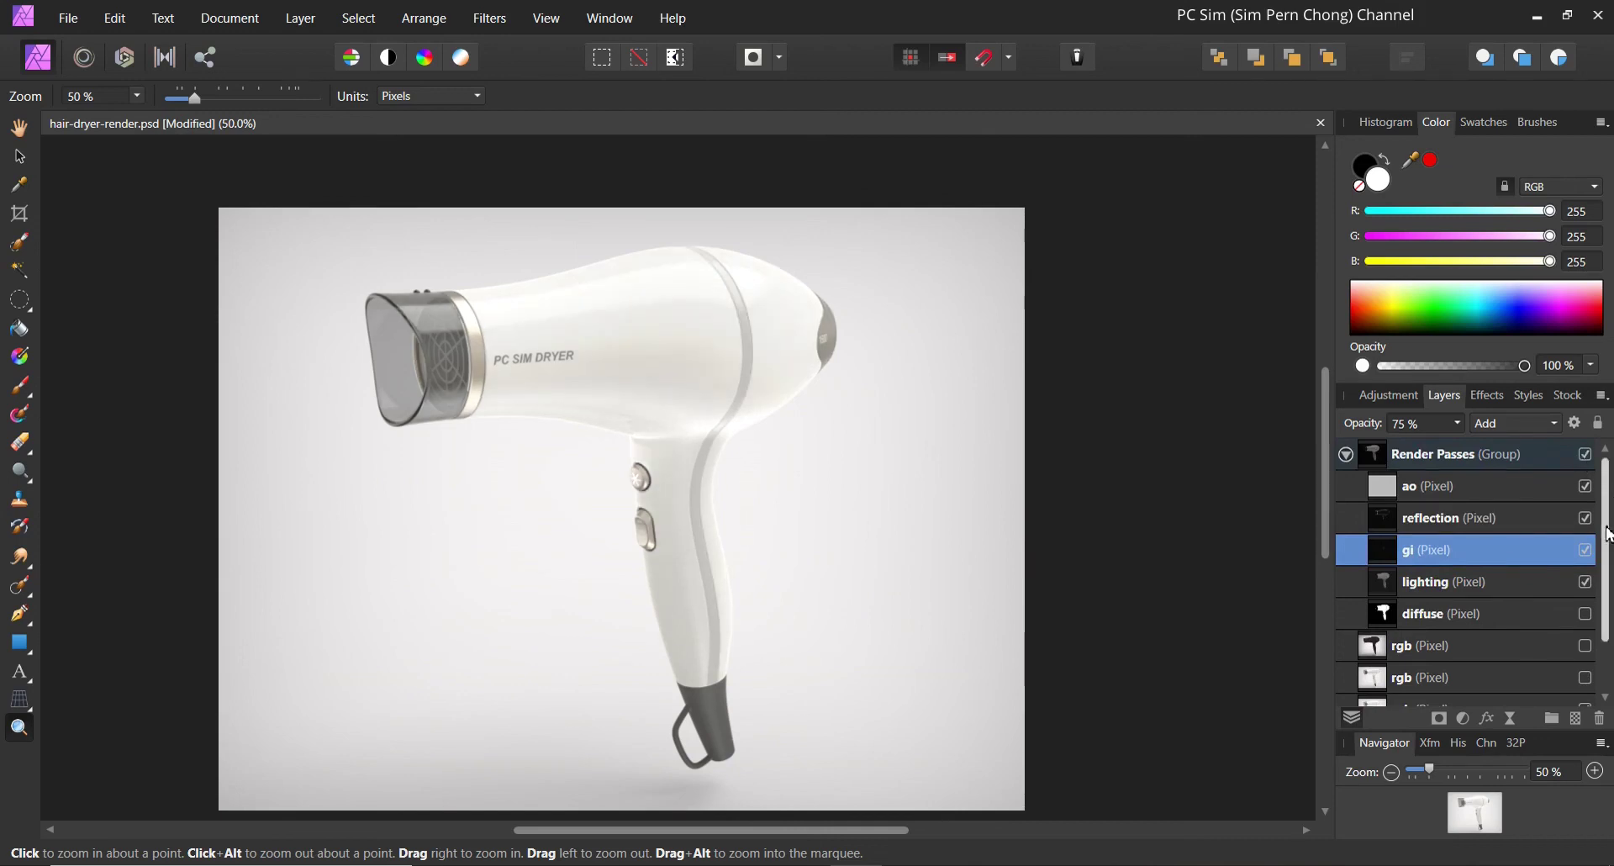
{"action": "scroll", "coordinate": [1611, 531], "scroll_direction": "down", "scroll_amount": 2}
{"action": "left_click", "coordinate": [1586, 582]}
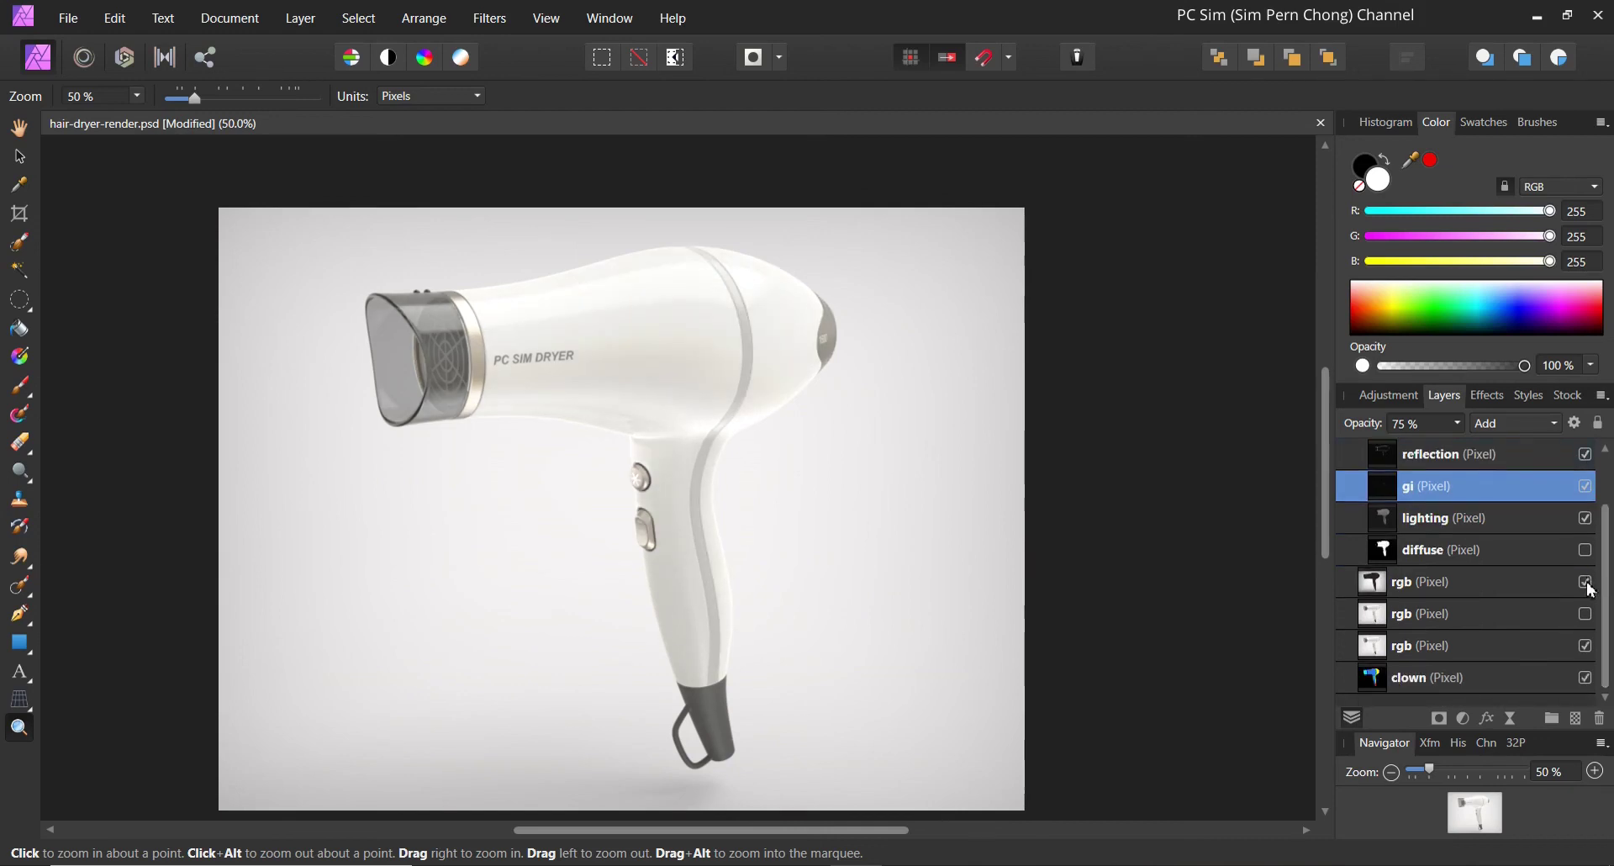
{"action": "left_click", "coordinate": [1587, 614]}
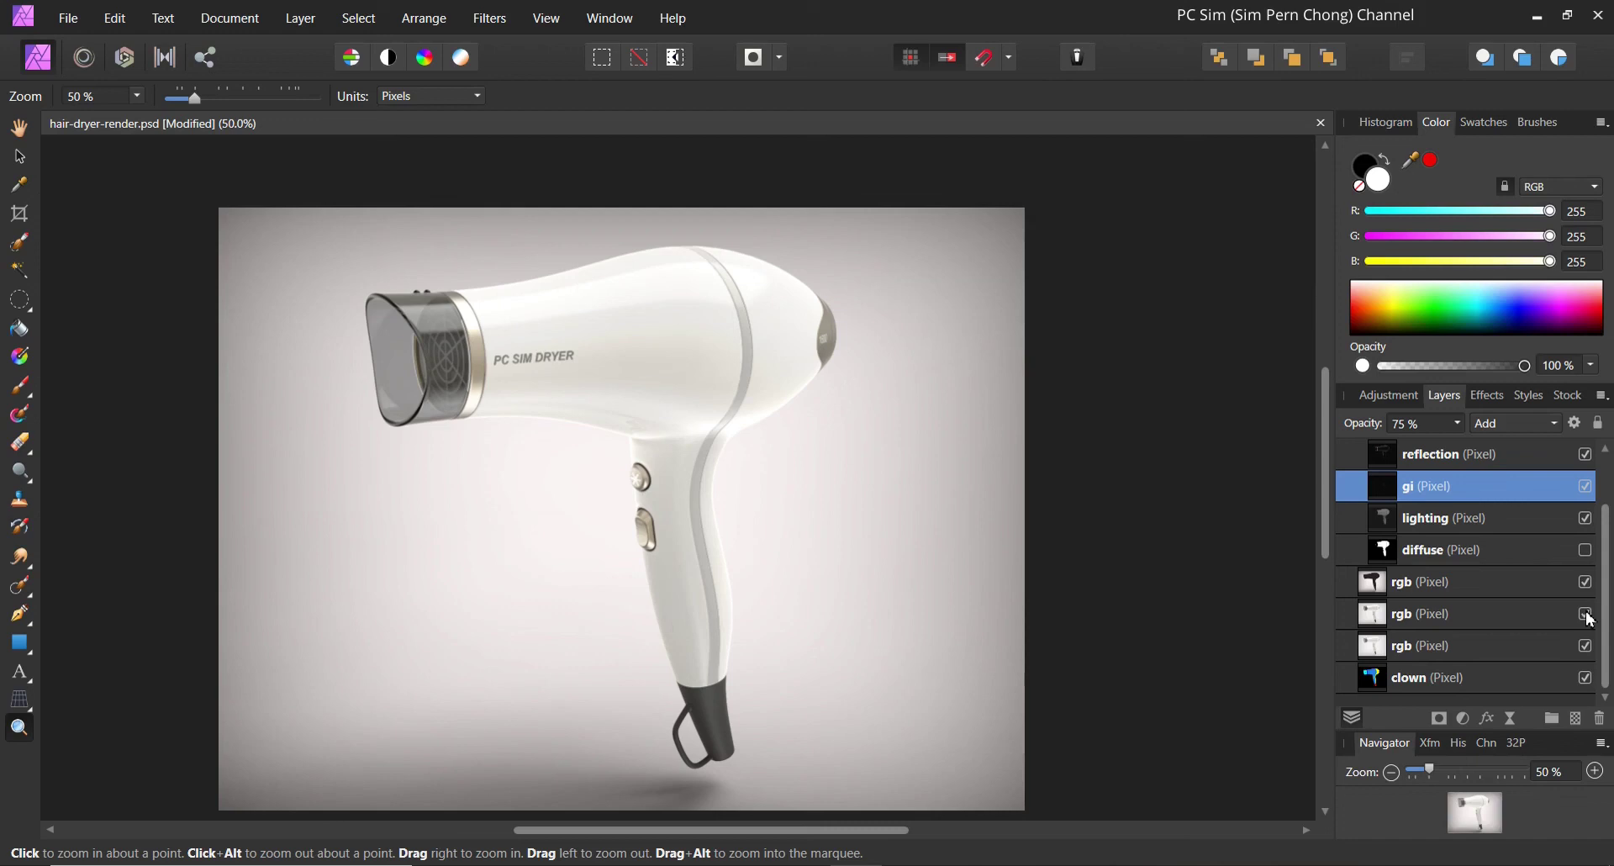